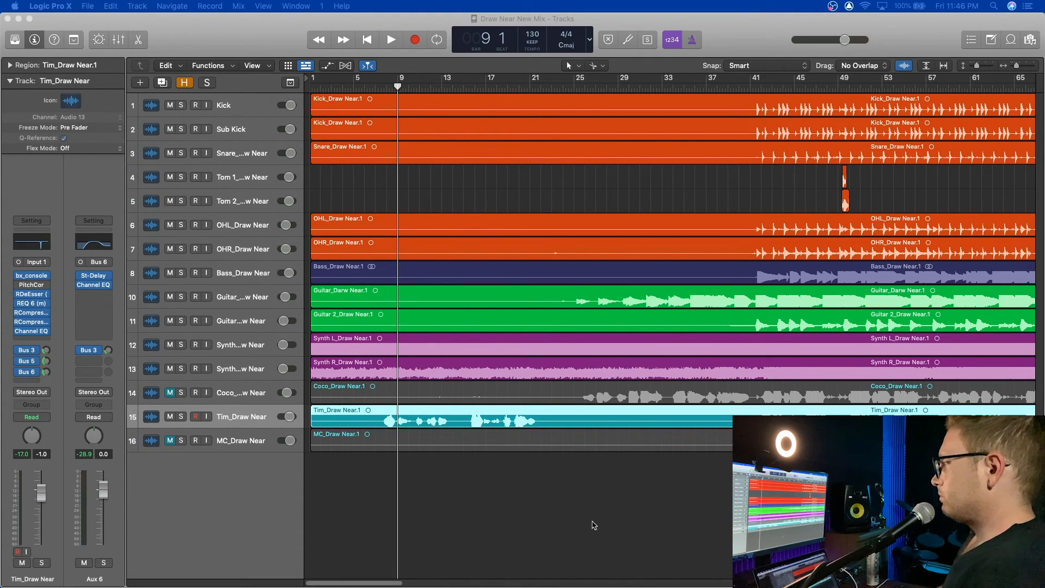
- Move the playhead to bar 22 and unmute the vocal on track 14
left_click(743, 20)
left_click(597, 86)
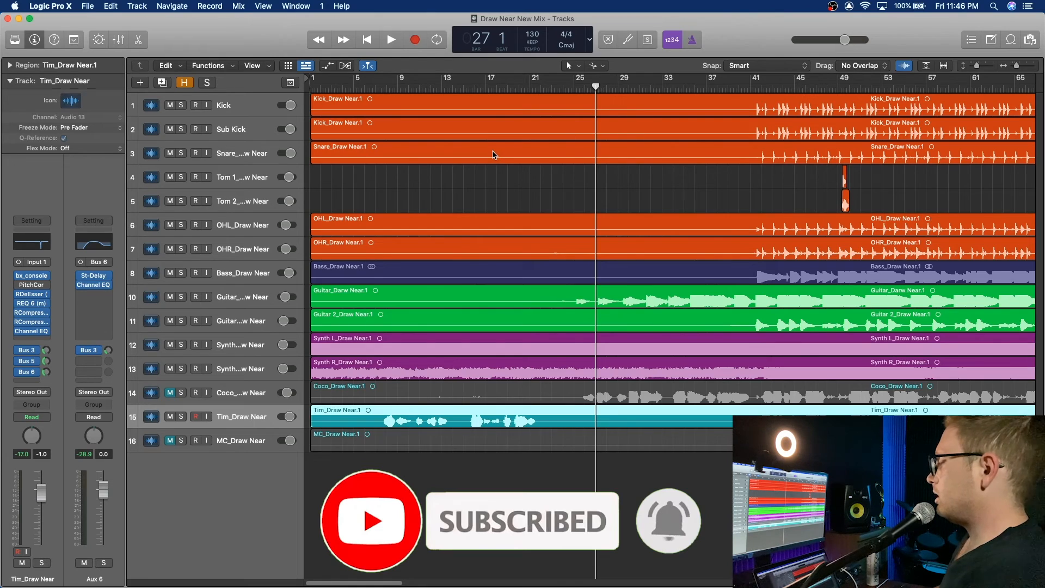
left_click(540, 86)
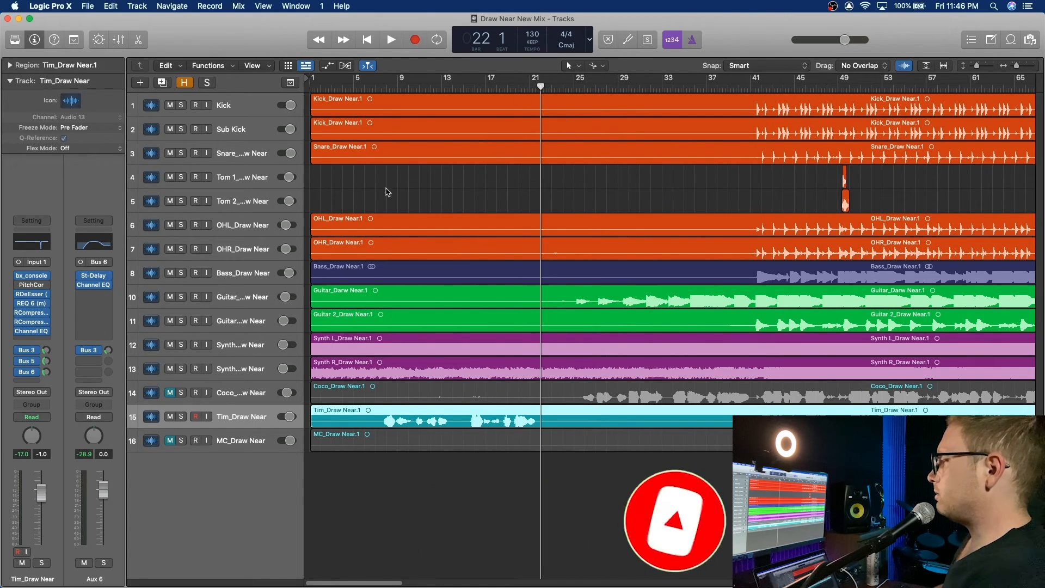
left_click(235, 391)
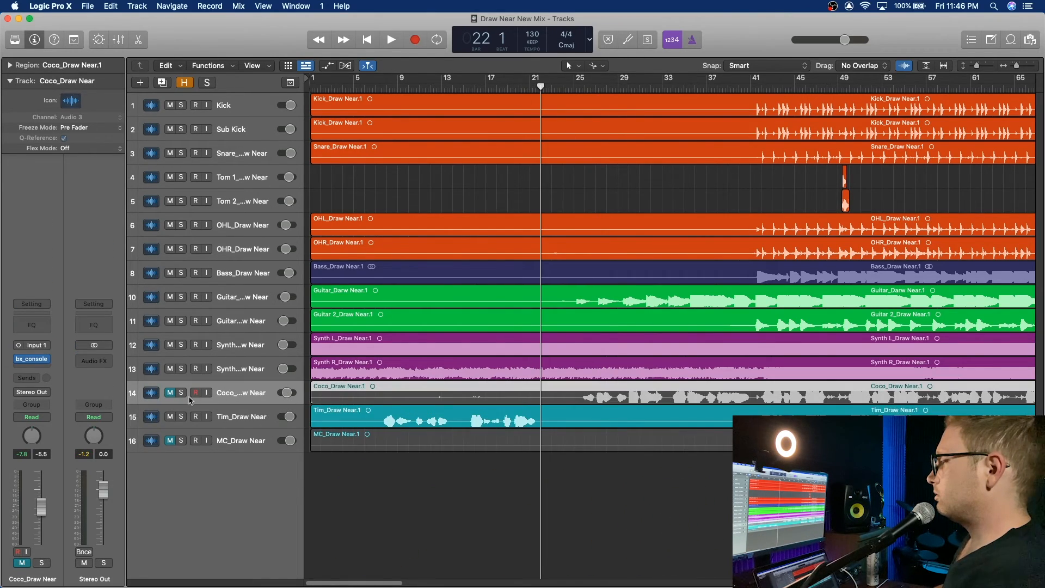
left_click(170, 393)
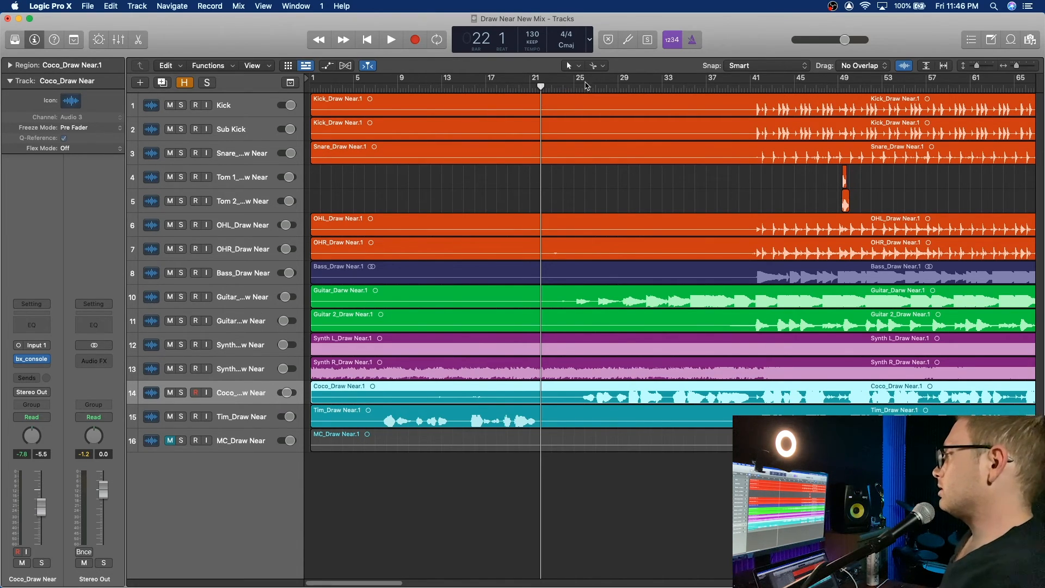
- Play the song from bar 24, solo the track 14 vocal and stop playback at bar 33
left_click(563, 88)
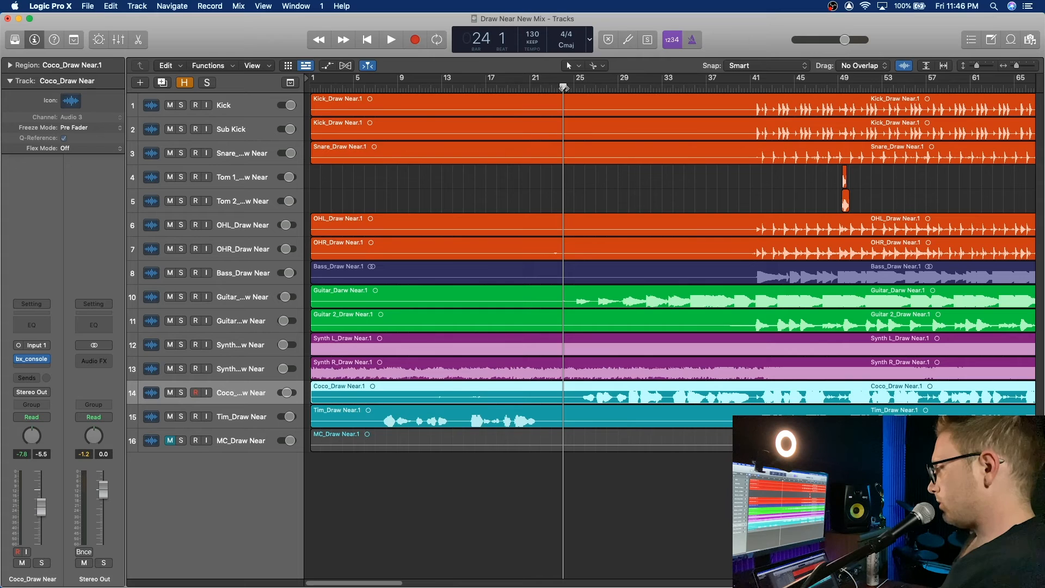
key("space")
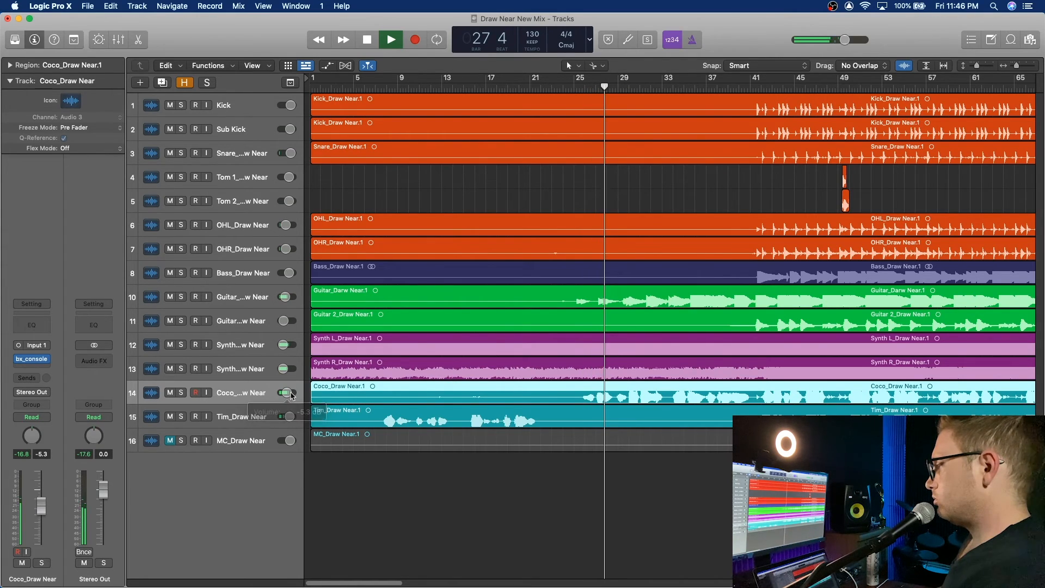
left_click(181, 392)
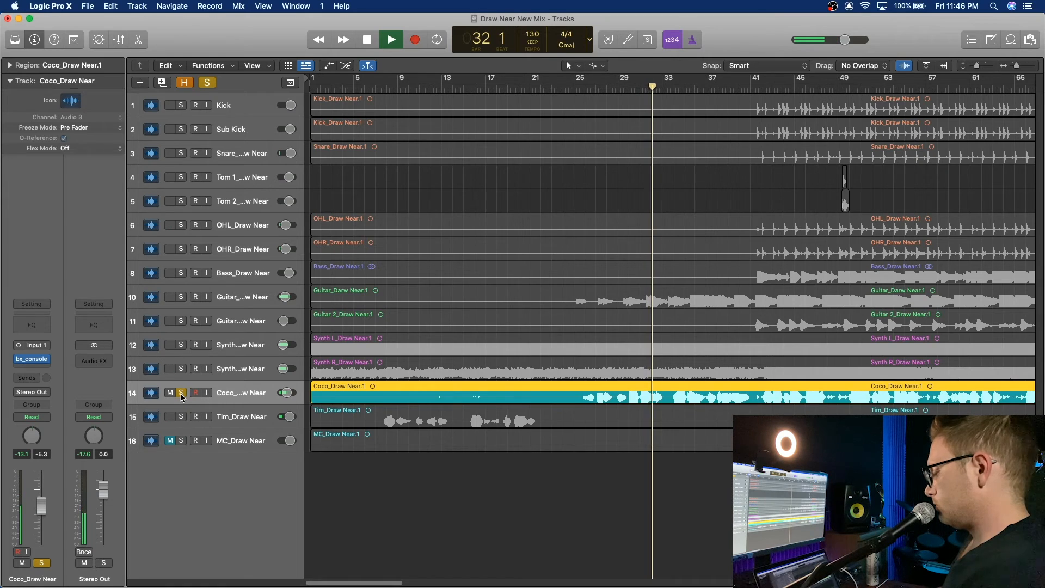
key("space")
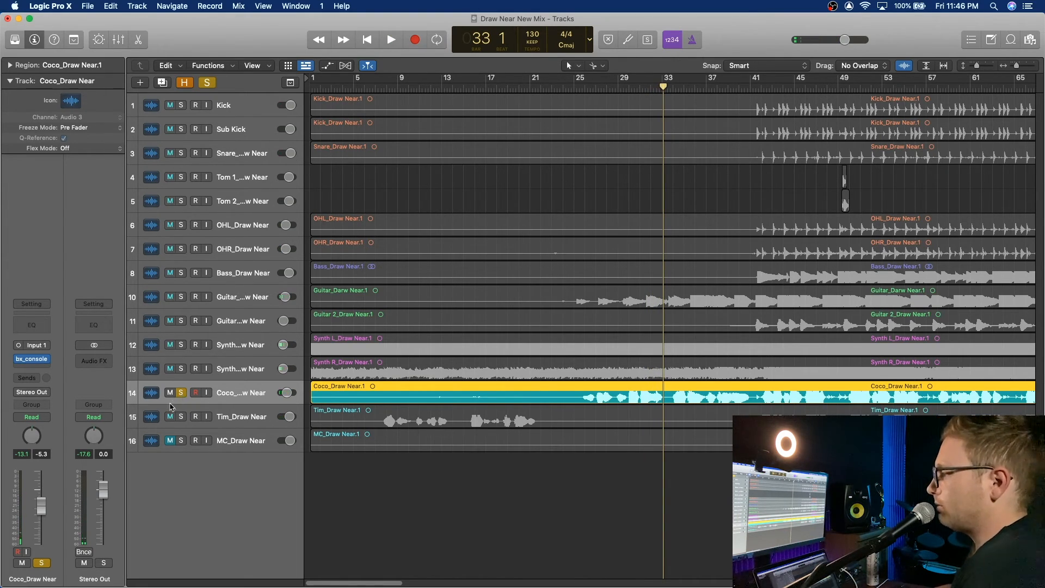
- Inspect the bx_console settings on track 14 and briefly audition the soloed vocal
left_click(34, 360)
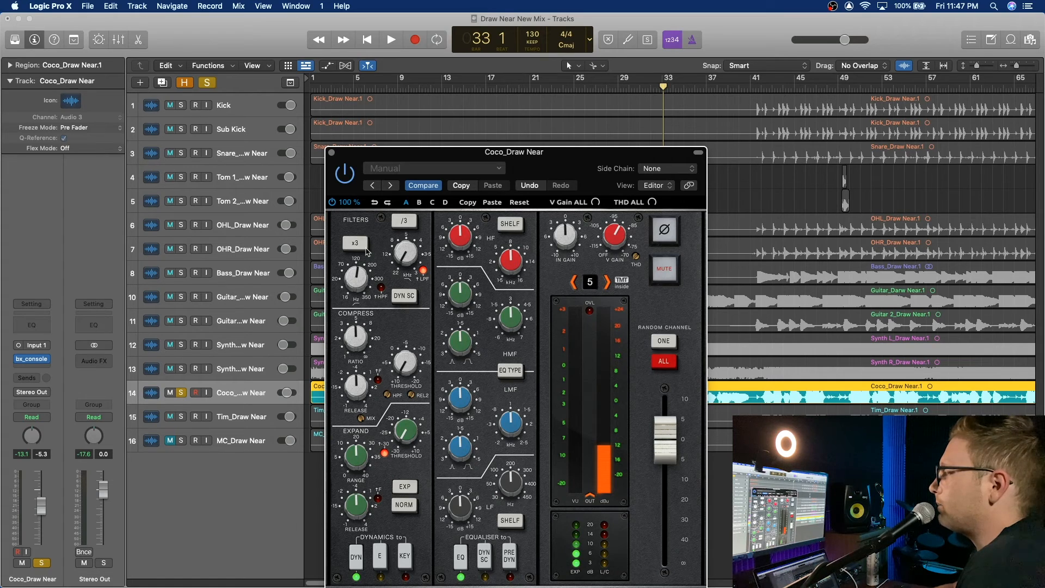
left_click(331, 153)
key("space")
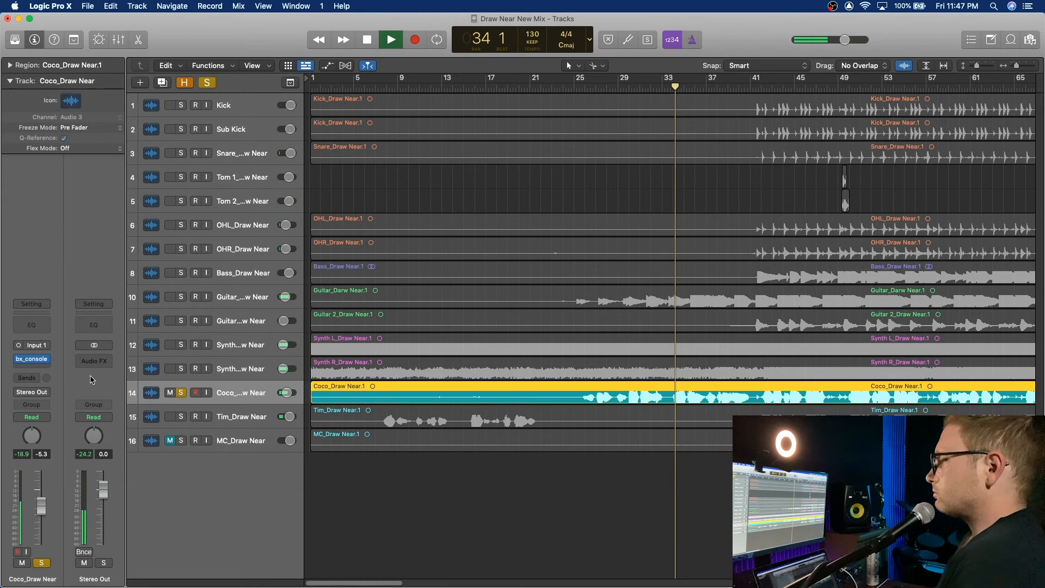
key("space")
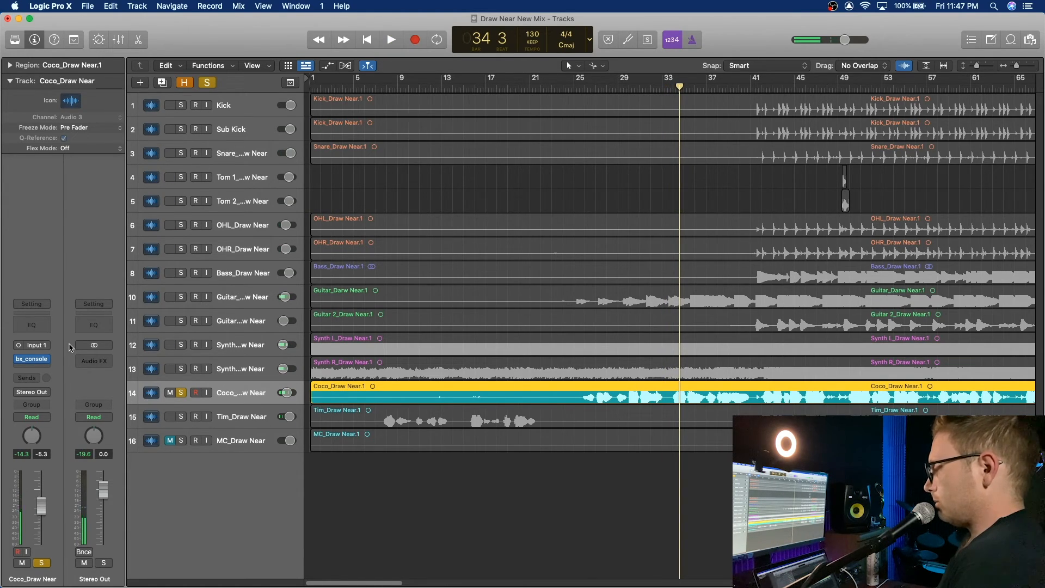
- Copy the RDeEsser plug-in from vocal track 15 in the mixer onto the MC channel
key("x")
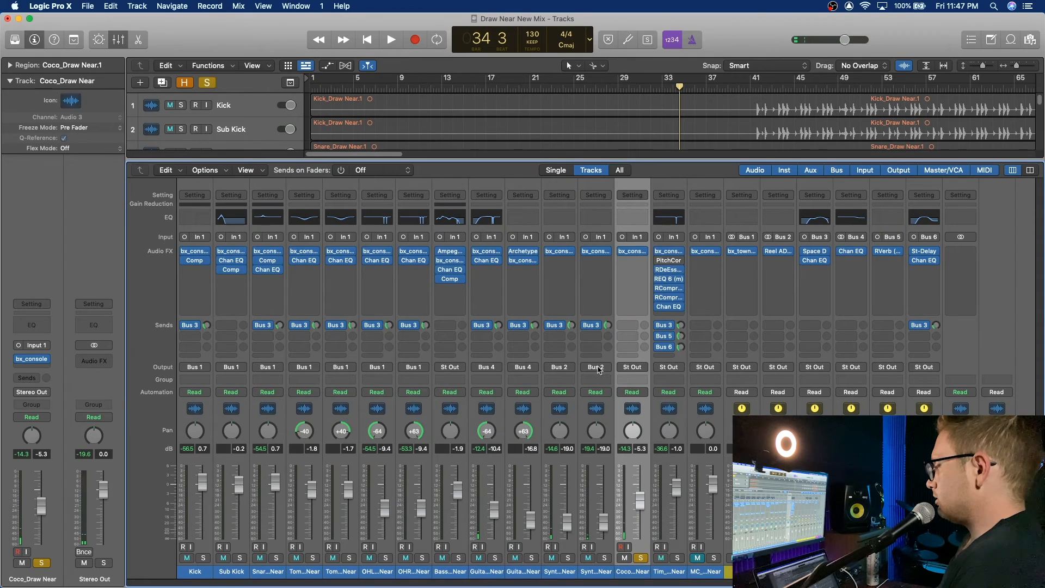
mouse_move(680, 272)
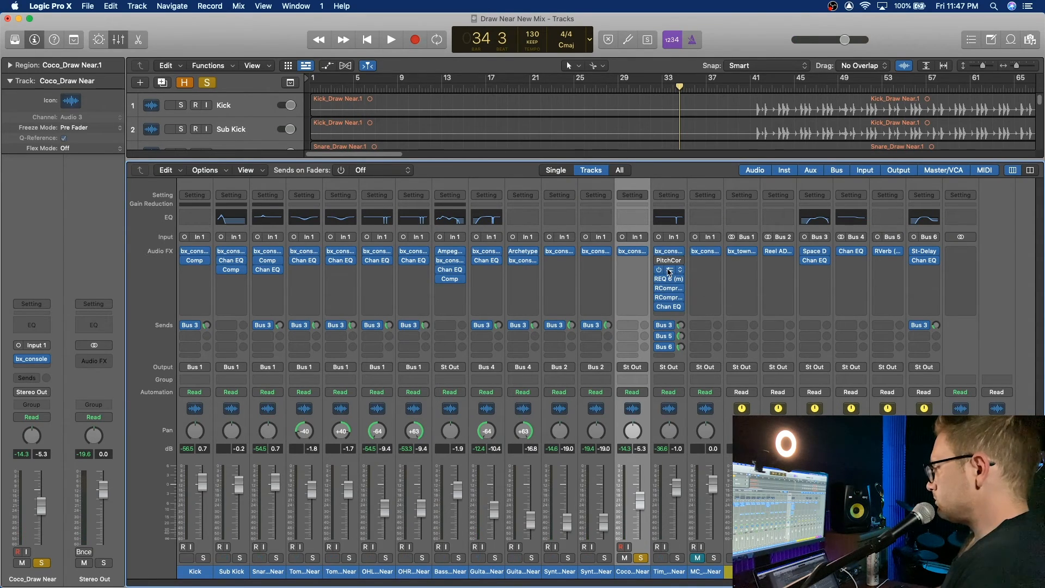
left_click_drag(669, 272, 706, 272)
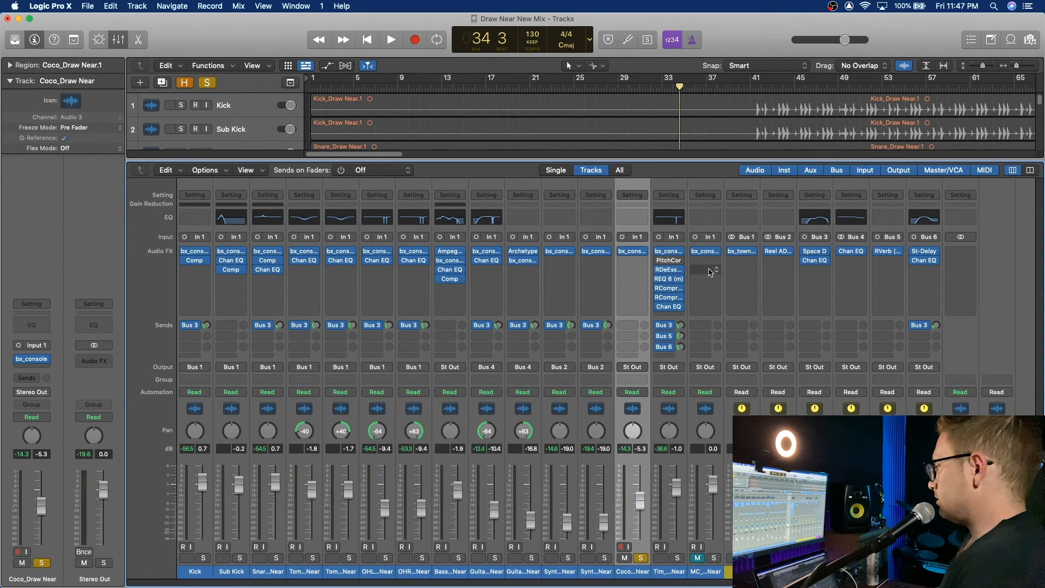
left_click(706, 273)
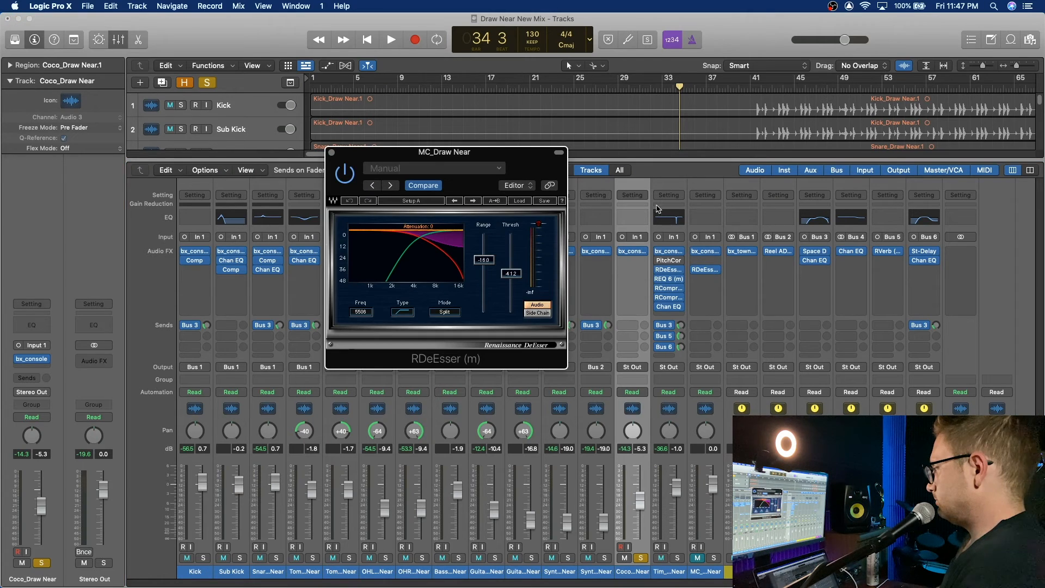
- Loop playback over the sung passage from about bar 25 to bar 41
double_click(607, 87)
left_click_drag(547, 80, 712, 87)
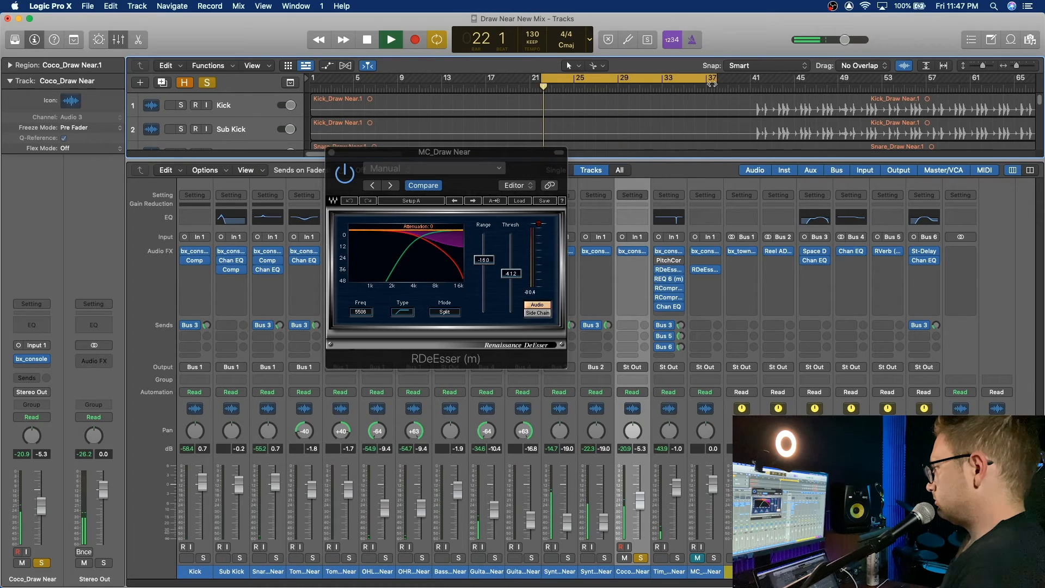
key("x")
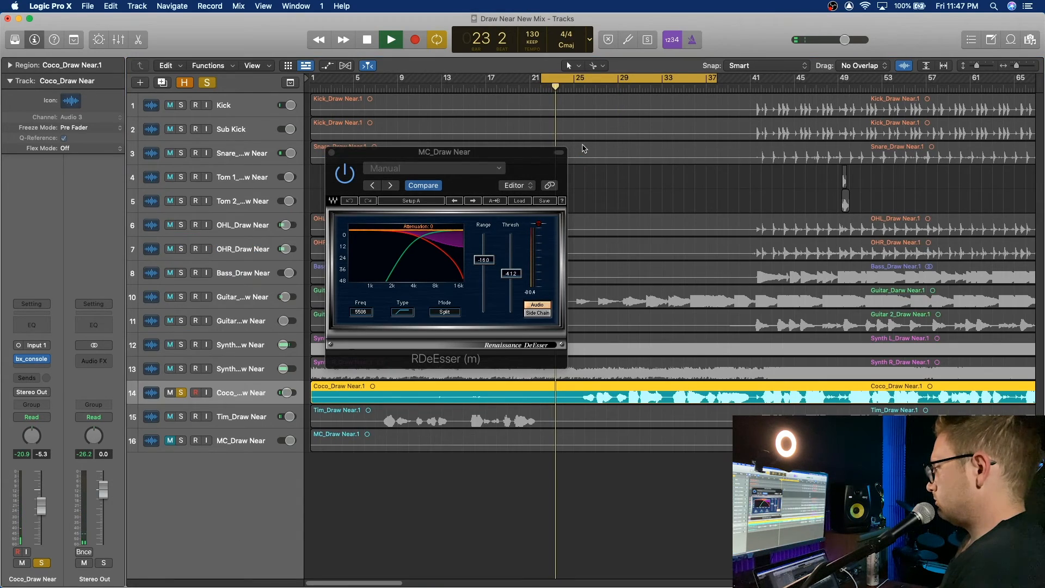
left_click_drag(543, 78, 582, 83)
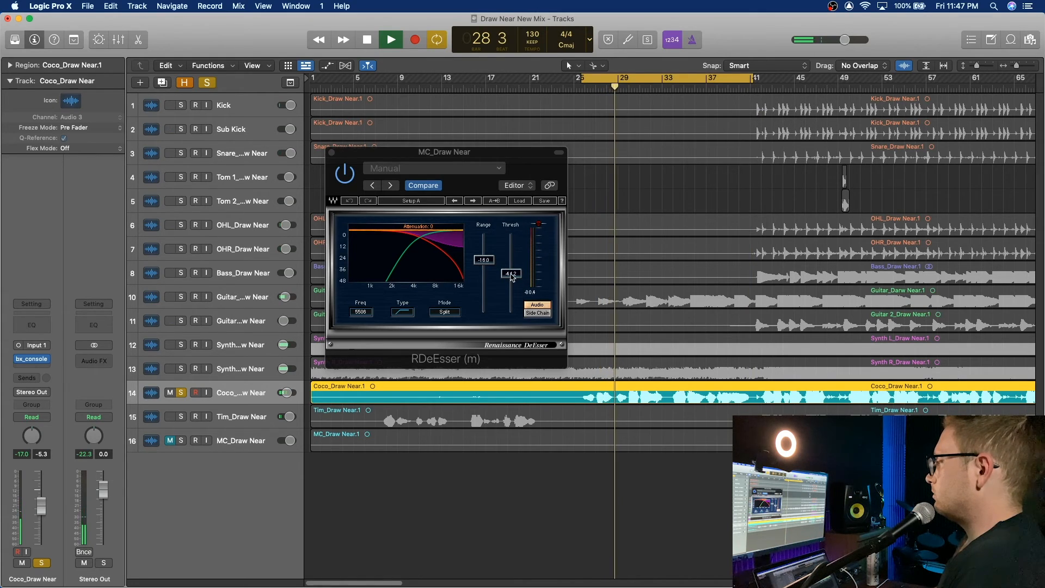
- Try RDeEsser thresholds of -45.1, -79.8 and -47.8 on the MC channel while replaying the soloed vocal around bar 35
left_click(512, 279)
left_click_drag(512, 273, 511, 278)
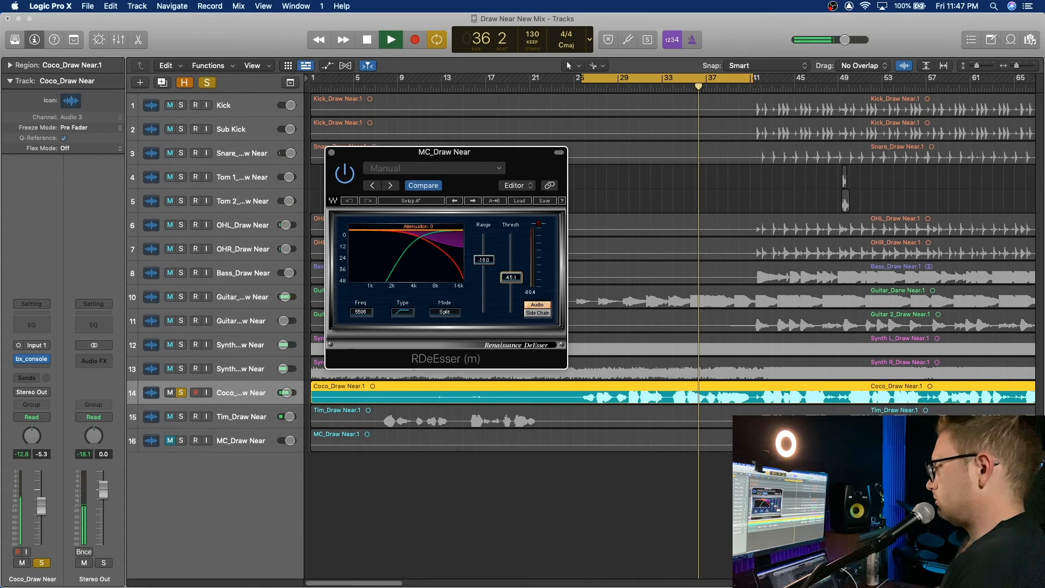
left_click(680, 89)
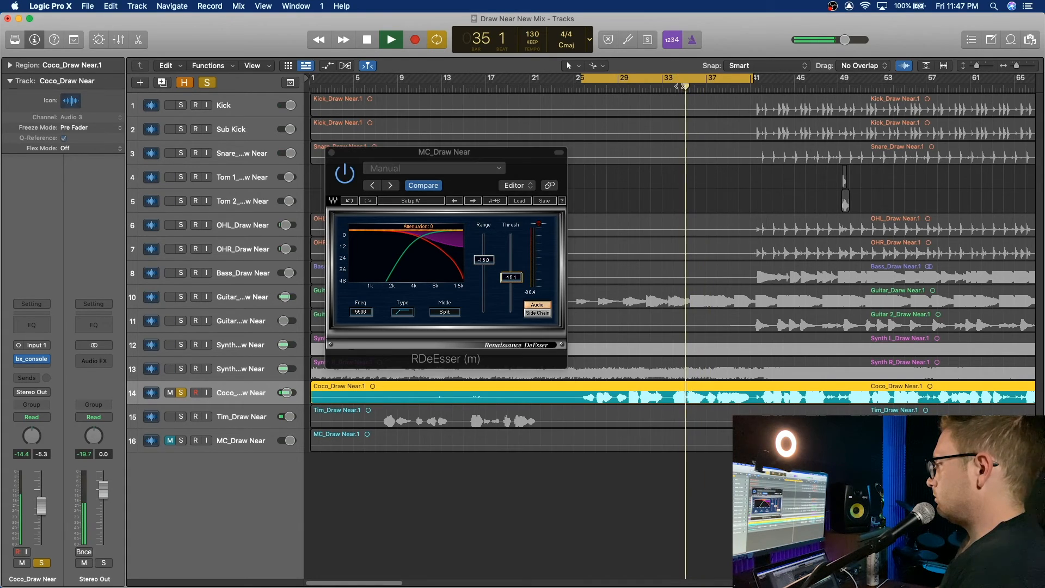
left_click_drag(512, 279, 512, 312)
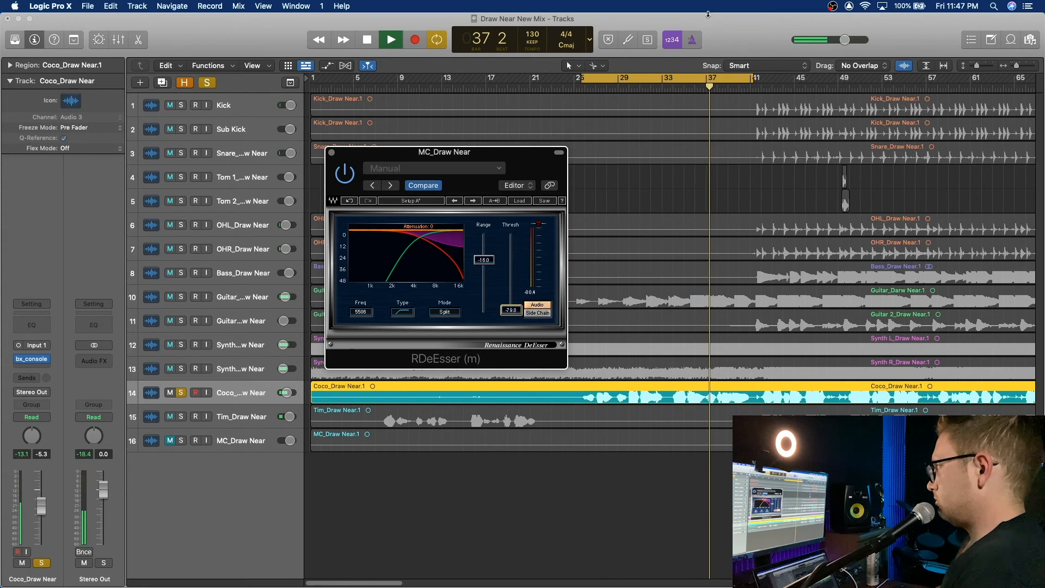
left_click(676, 90)
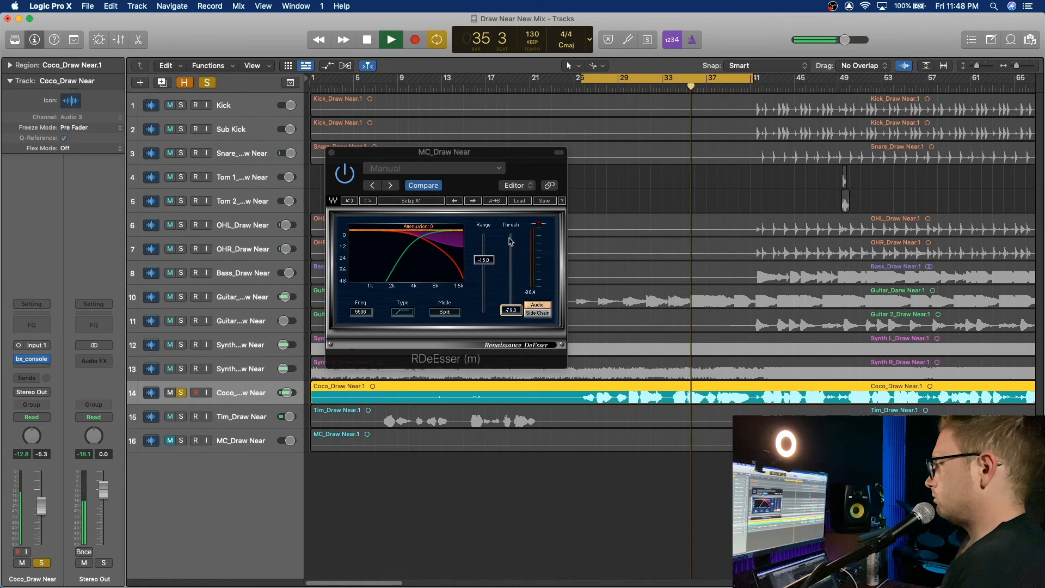
key("space")
left_click_drag(511, 314, 511, 269)
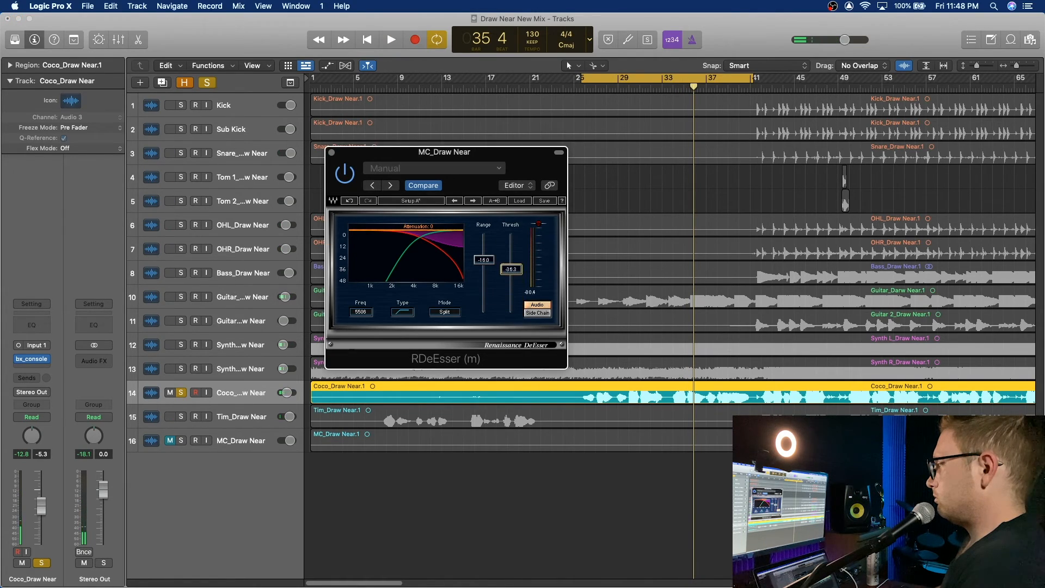
left_click(332, 153)
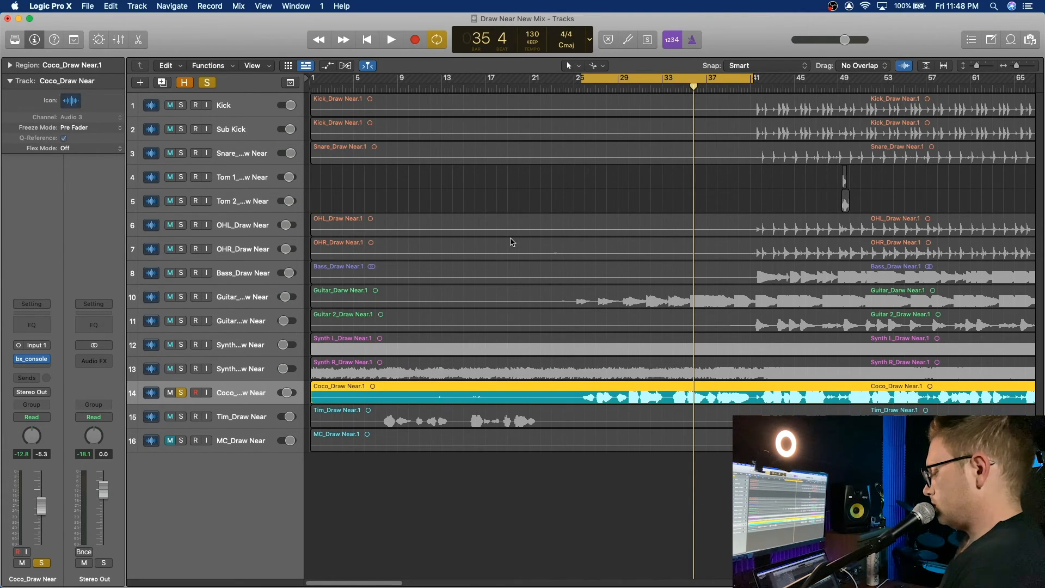
- Check the RDeEsser on track 15 and the MC channel, and move the MC channel's RDeEsser onto track 14
key("x")
mouse_move(708, 274)
mouse_move(670, 273)
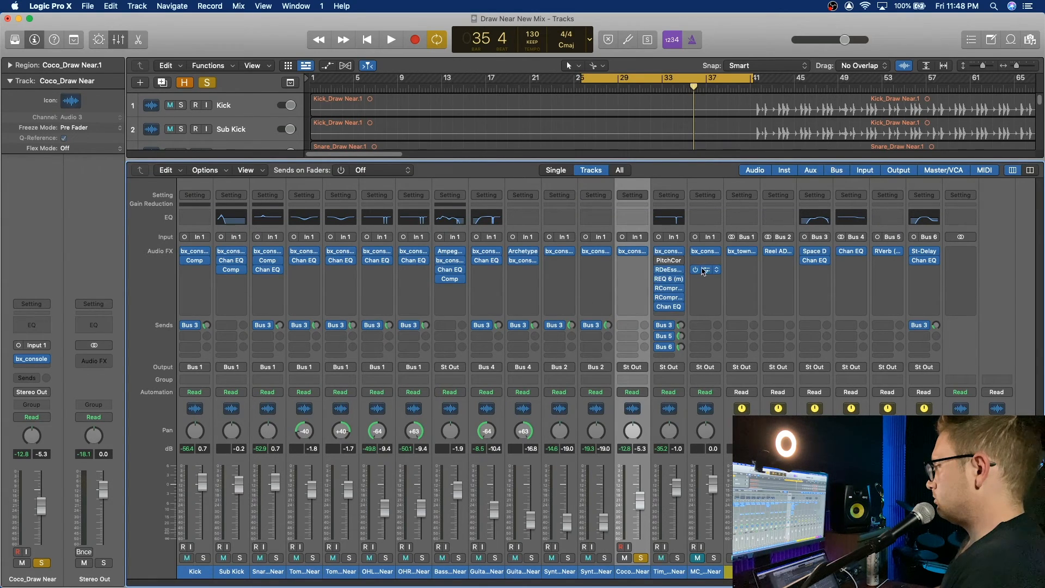
left_click(673, 270)
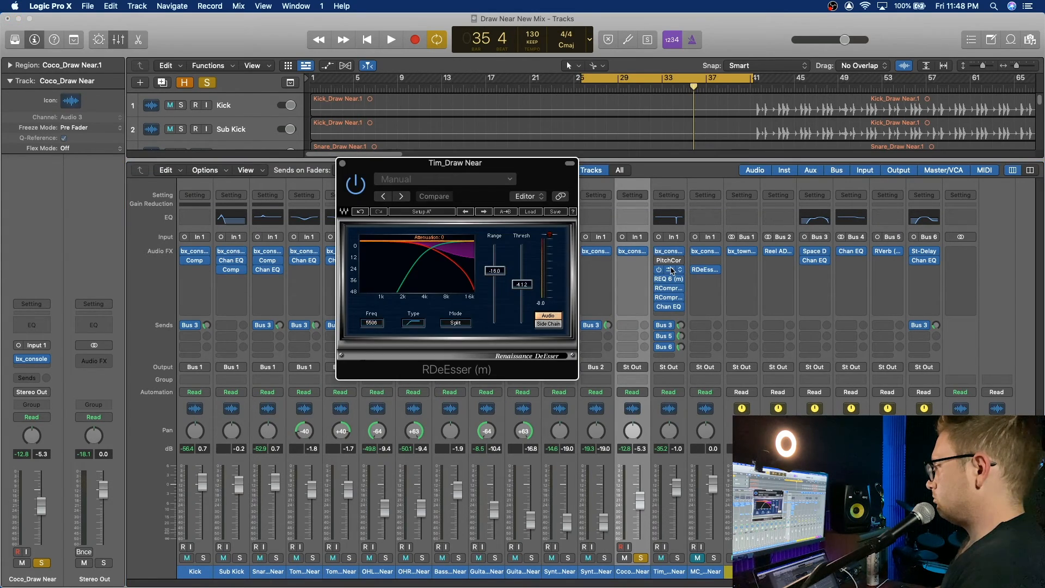
left_click(705, 269)
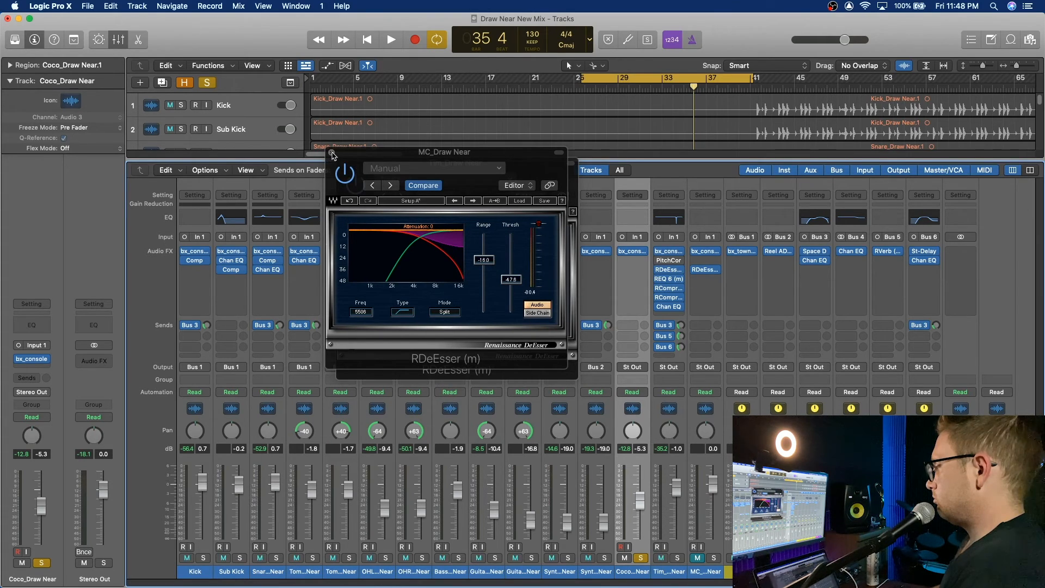
left_click_drag(670, 269, 633, 270)
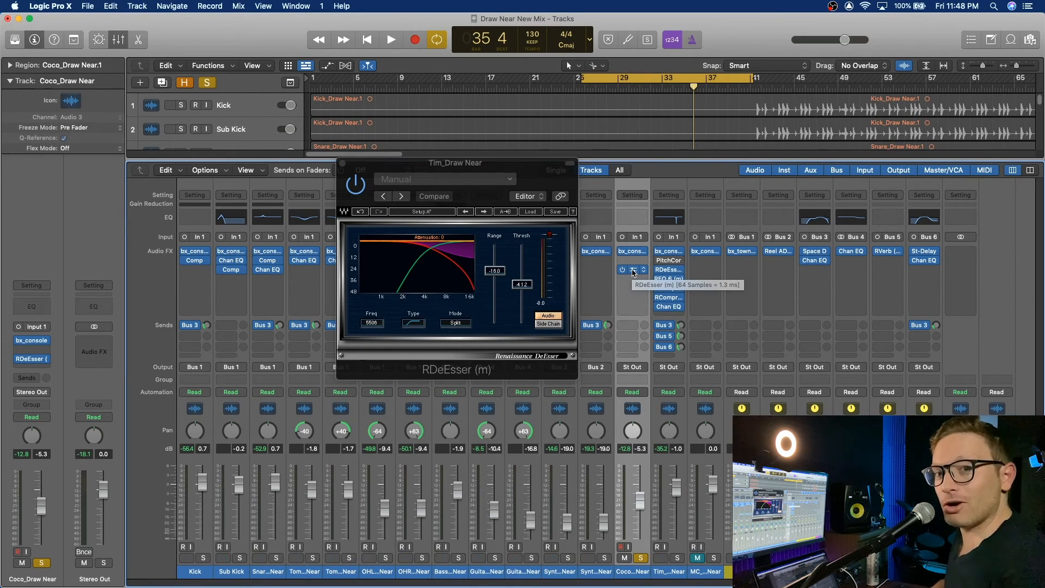
key("x")
key("v")
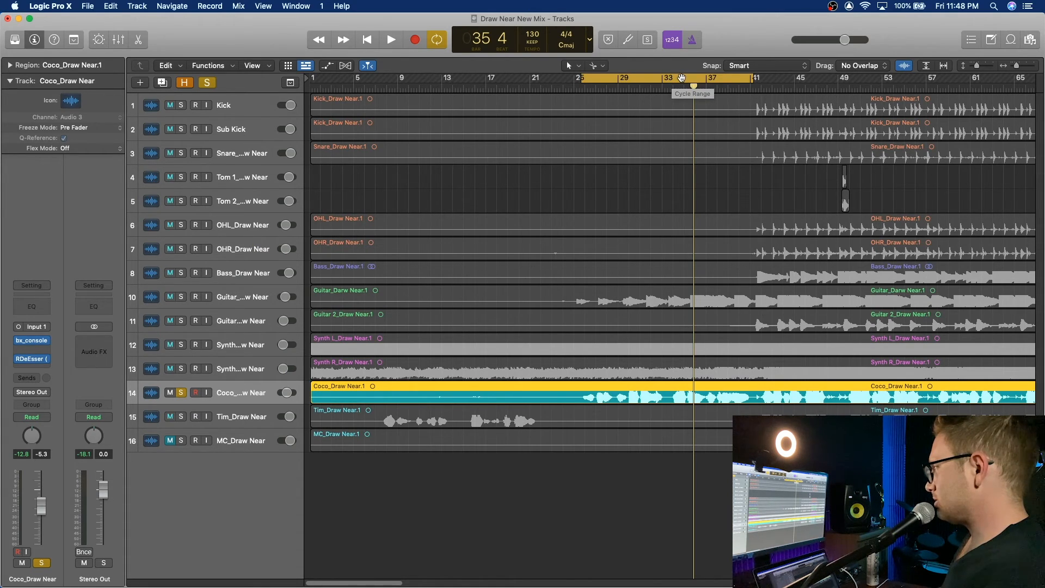
- Switch off the cycle range and play the soloed track 14 vocal from bar 28
left_click(682, 78)
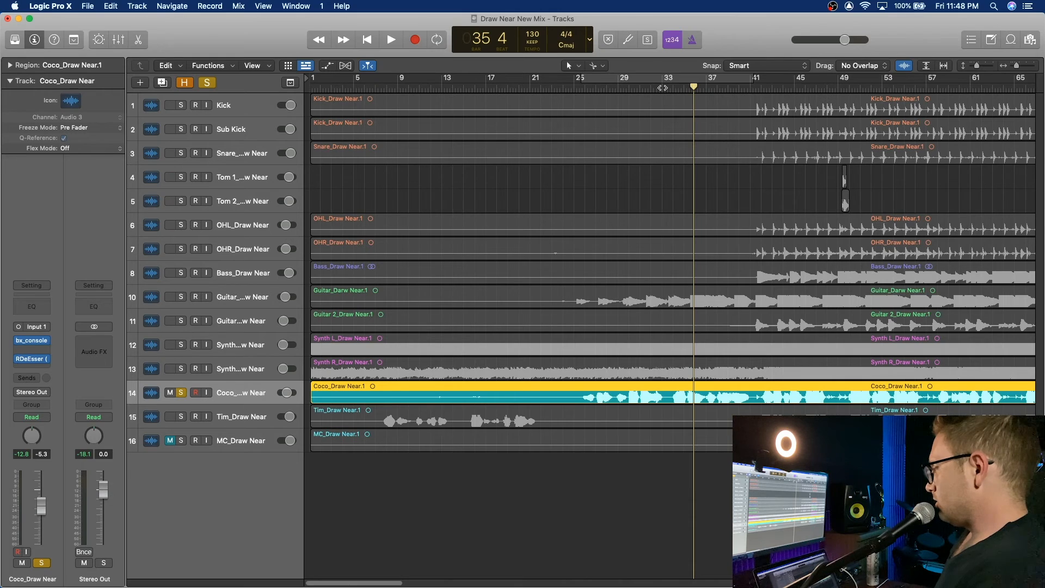
left_click(682, 86)
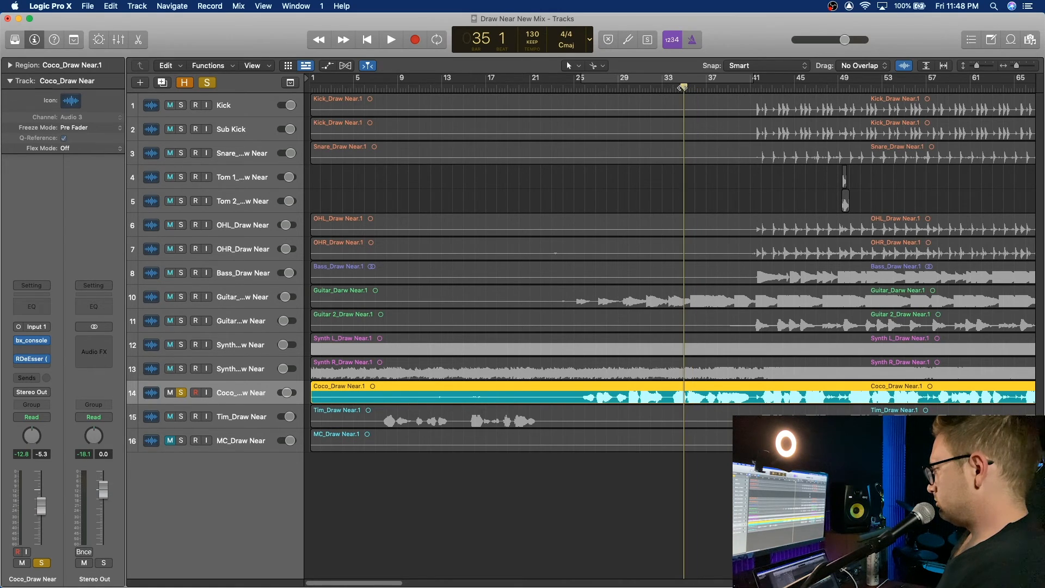
key("space")
left_click(619, 87)
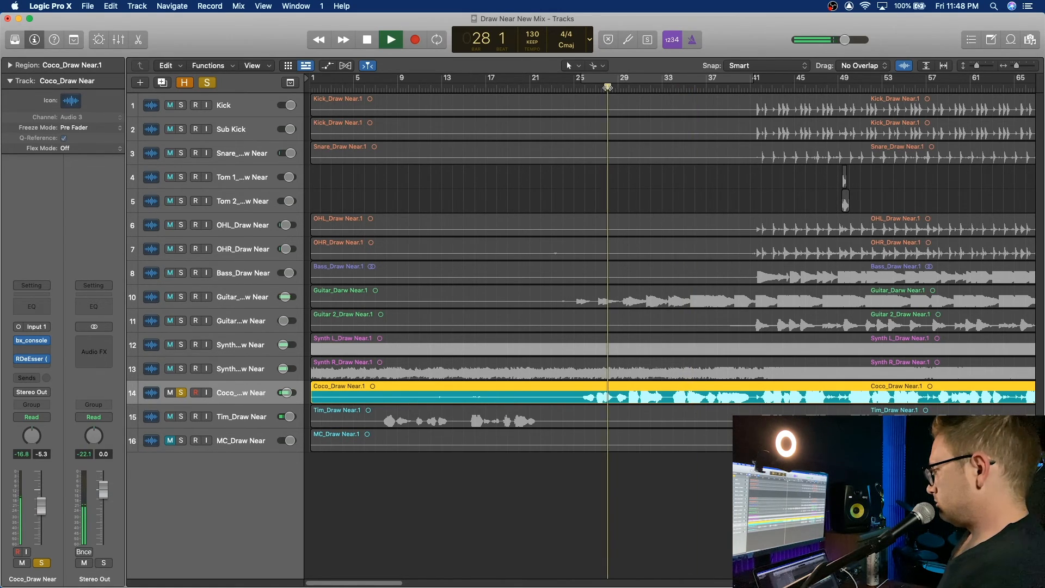
- Set the RDeEsser threshold on track 14 to -47.2 and stop playback
left_click(31, 362)
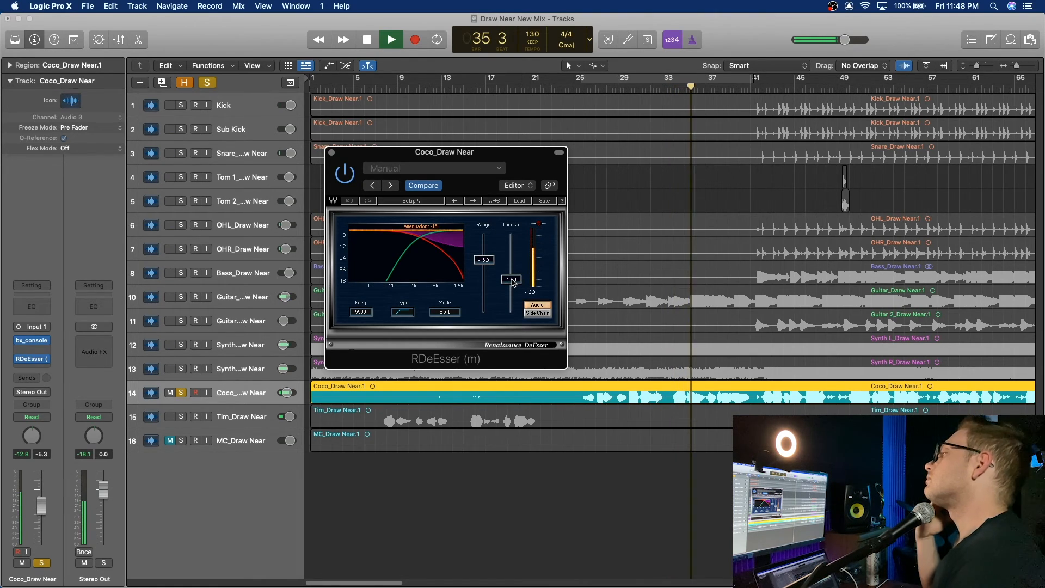
left_click_drag(511, 281, 511, 278)
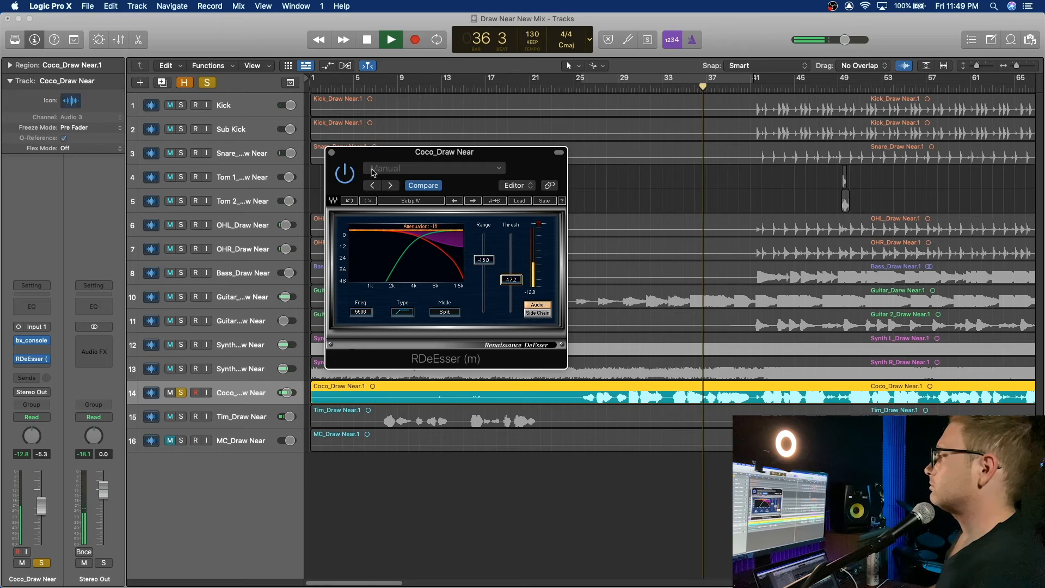
key("space")
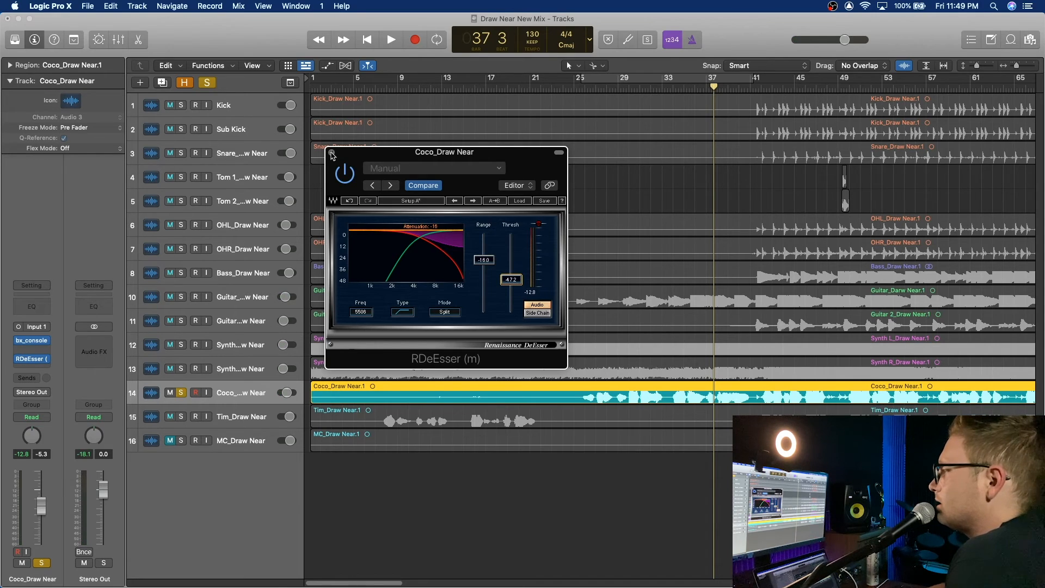
- Close the RDeEsser and copy the REQ 6 equalizer from track 15 into the insert slot below track 14's RDeEsser
left_click(332, 153)
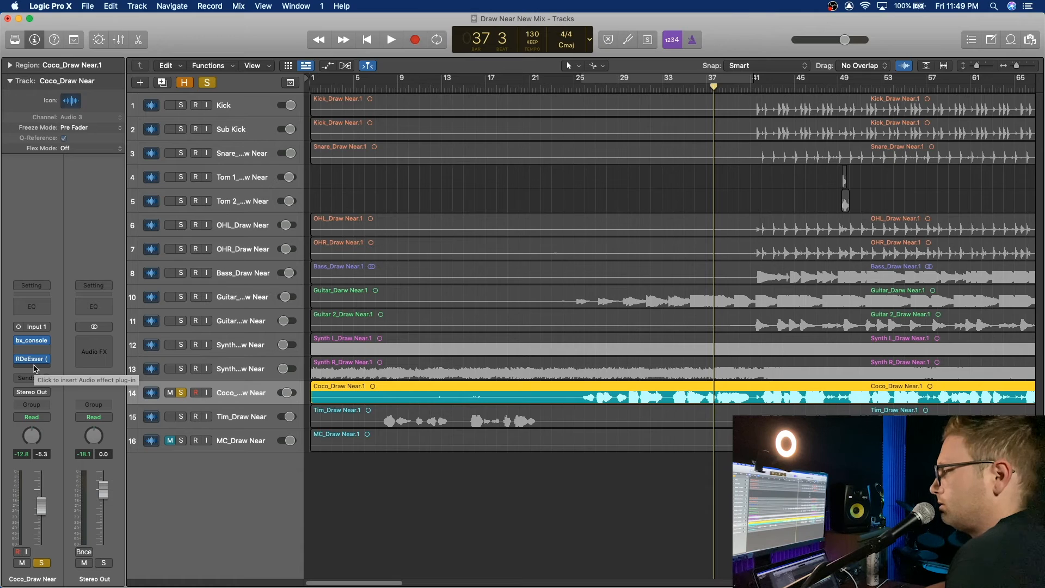
key("x")
left_click_drag(660, 300, 634, 279)
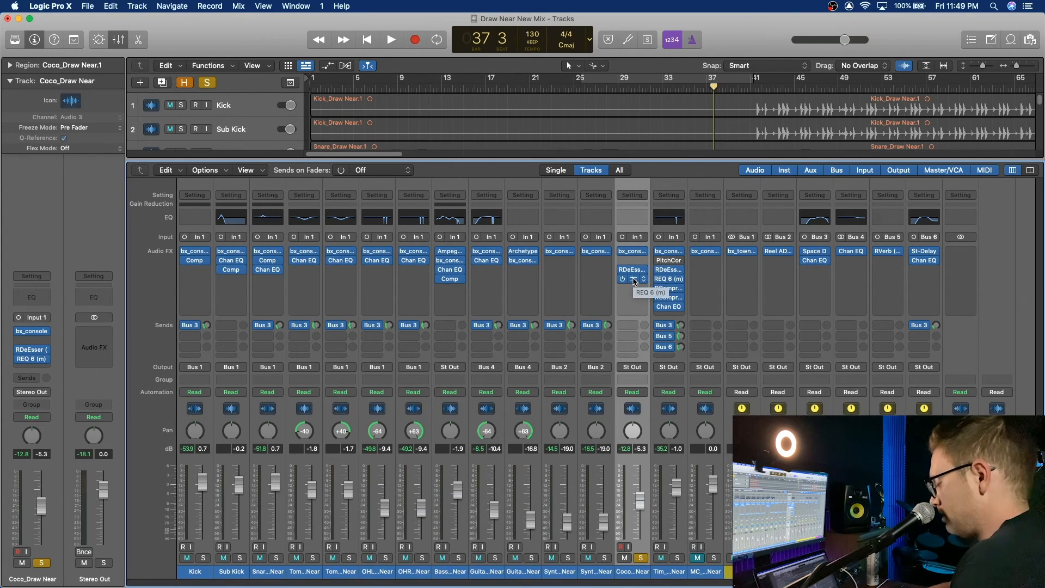
- Play the soloed vocal from bar 28 and set the band 1 frequency of track 14's REQ 6 to 304 Hz
key("x")
left_click(609, 87)
key("space")
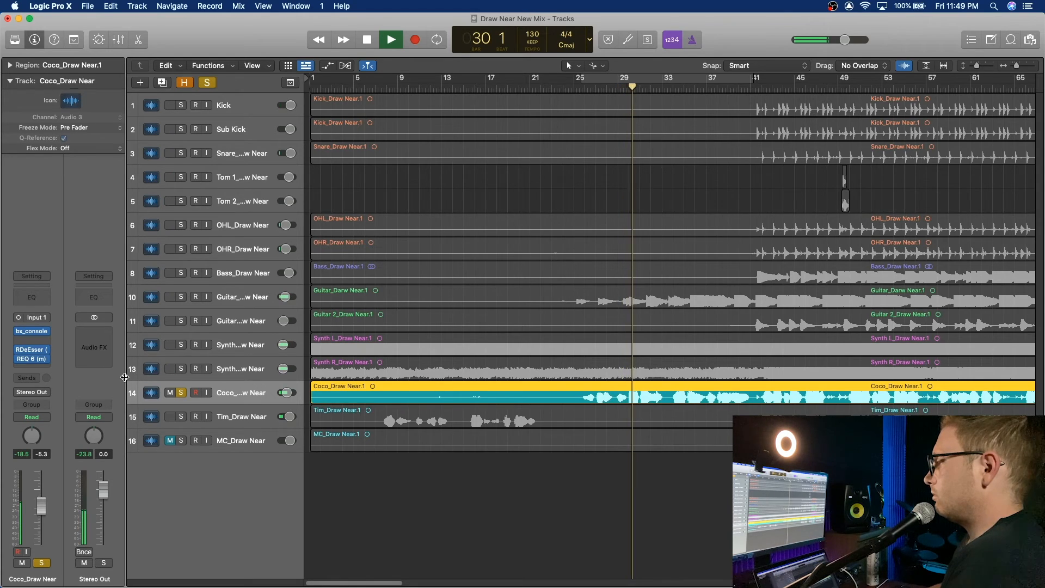
left_click(33, 359)
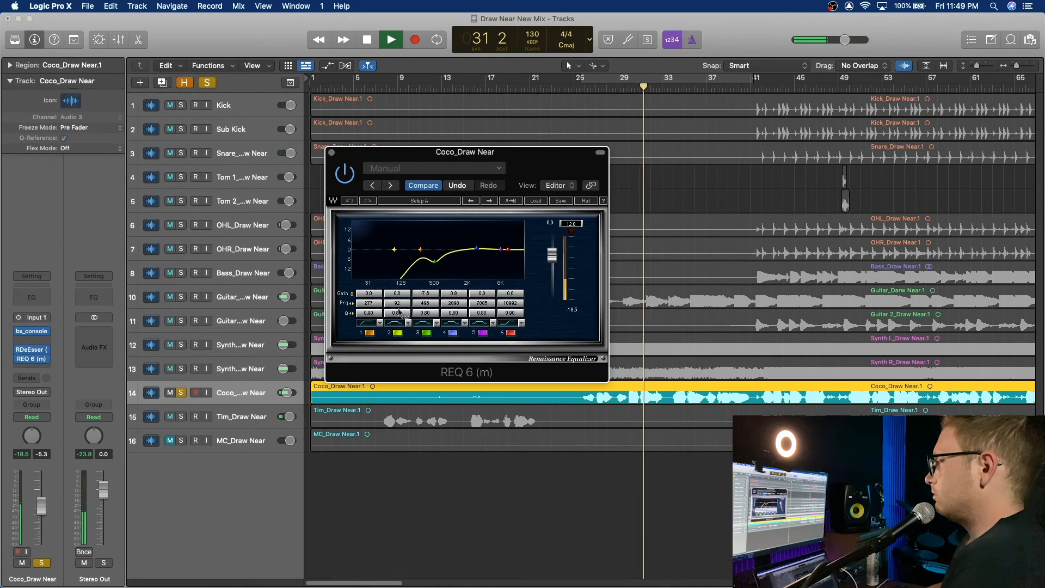
mouse_move(369, 303)
left_mouse_down()
mouse_move(369, 272)
mouse_move(368, 294)
left_mouse_up()
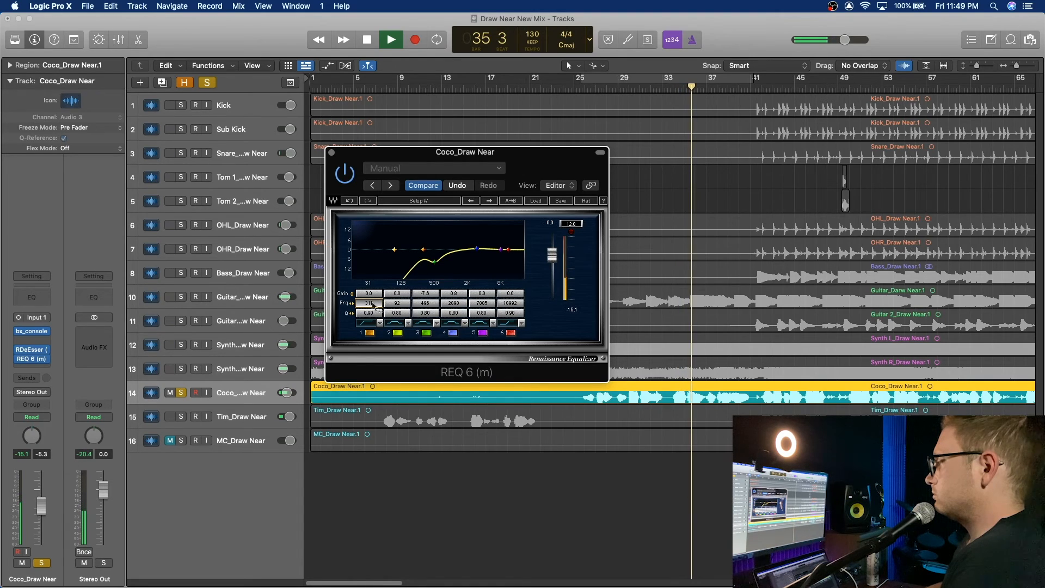
left_click_drag(370, 302, 373, 310)
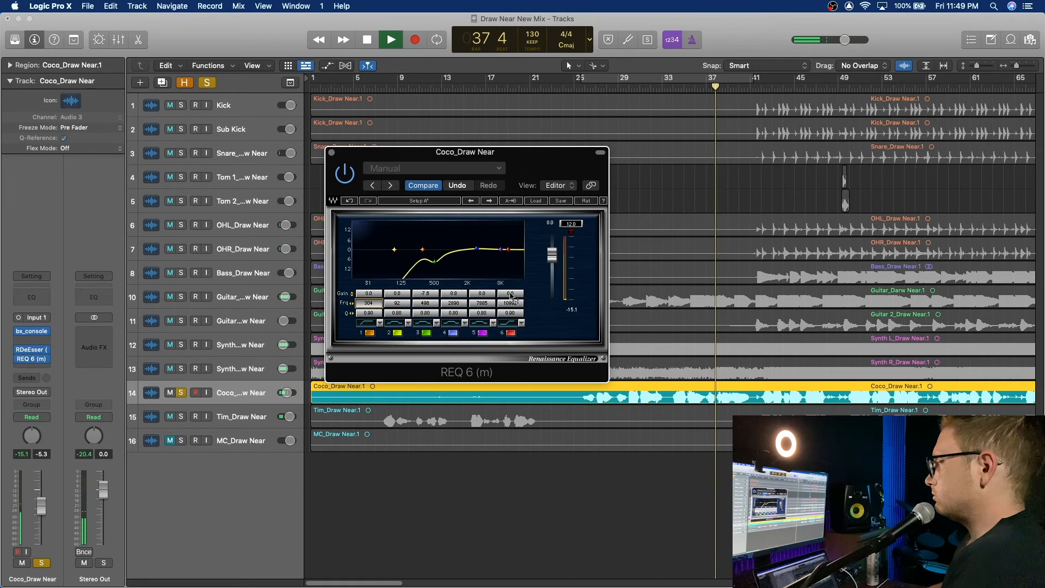
- Boost REQ 6 band 6 by 3.0 dB at 11901 Hz and band 4 by 3.7 dB at 3062 Hz on track 14
mouse_move(511, 298)
left_mouse_down()
mouse_move(510, 276)
mouse_move(512, 303)
left_mouse_up()
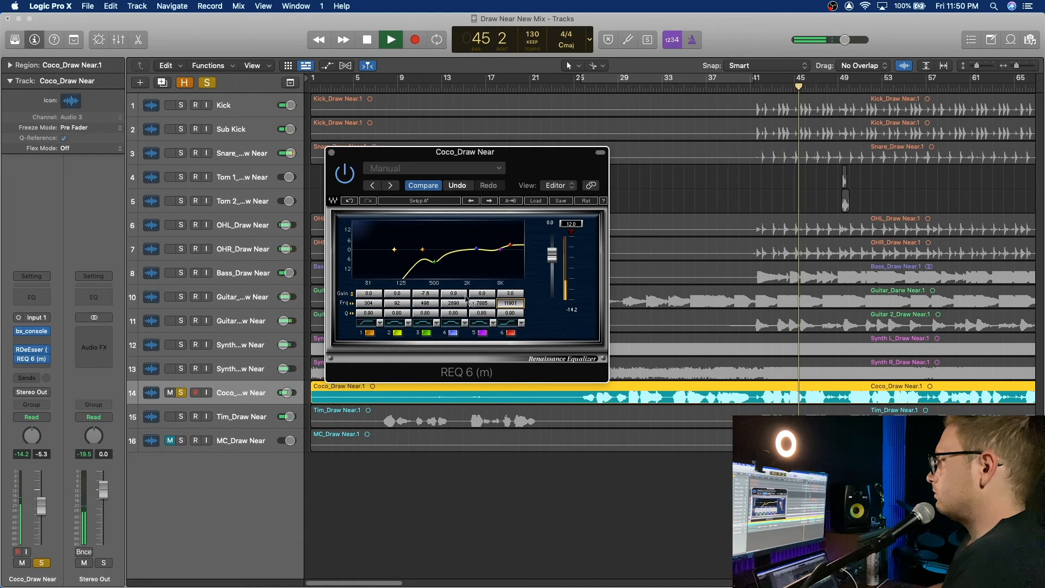
left_click_drag(458, 303, 461, 303)
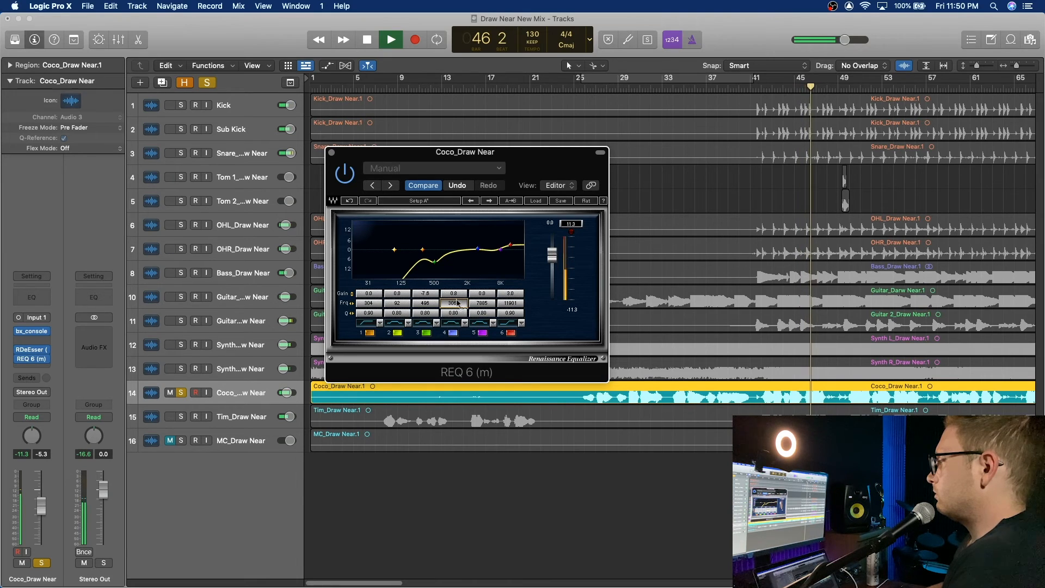
left_click_drag(477, 249, 478, 248)
mouse_move(454, 293)
left_mouse_down()
mouse_move(454, 270)
mouse_move(454, 296)
left_mouse_up()
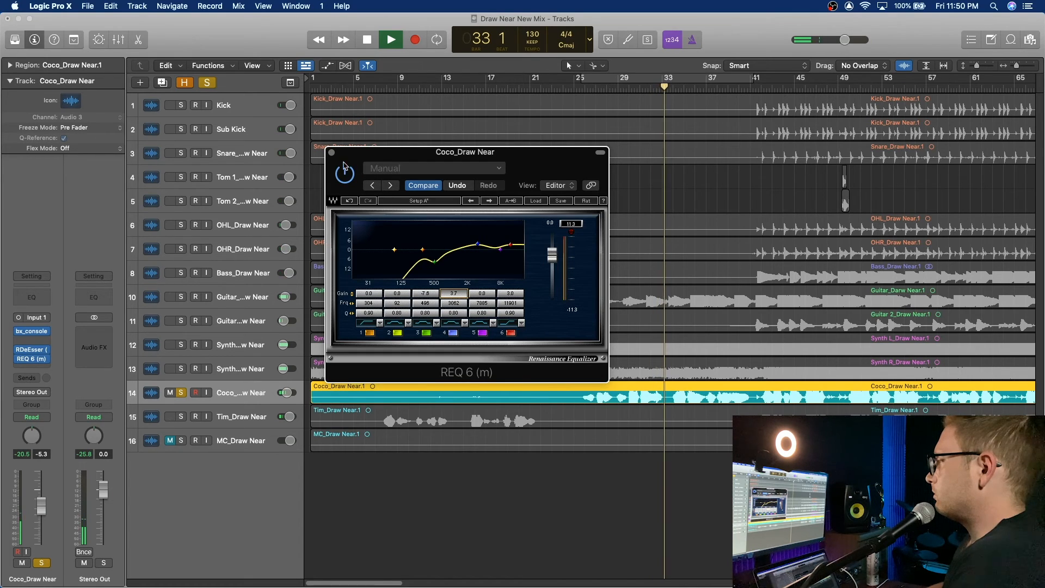
left_click(332, 152)
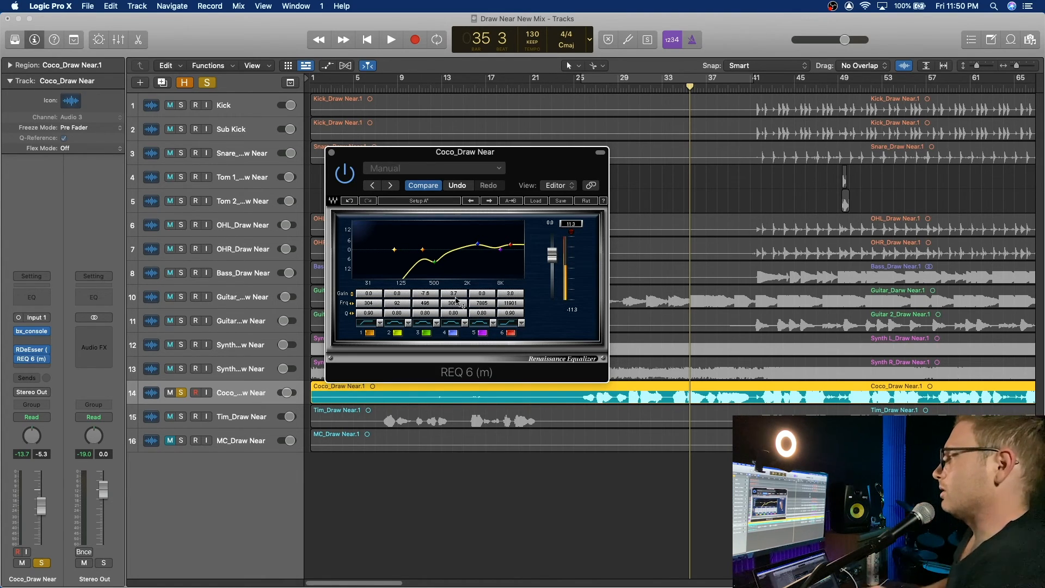
left_click(332, 152)
- Unsolo track 14, copy the first RCompressor from track 15 below its REQ 6, and restart playback
key("s")
key("x")
left_click_drag(673, 290, 639, 289)
key("space")
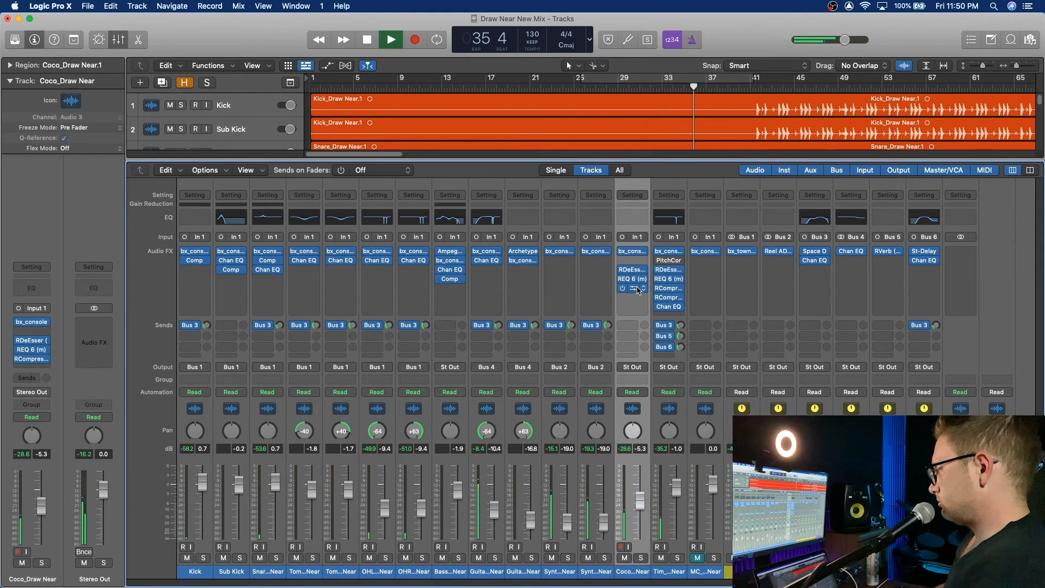
- Solo track 14 and set its RCompressor threshold to -23.8
left_click(641, 557)
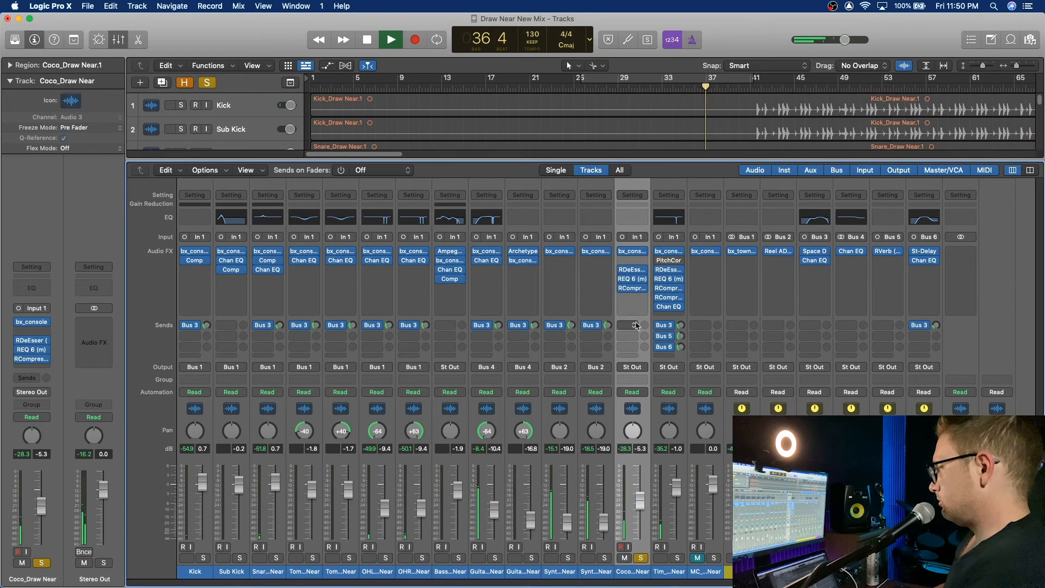
left_click(632, 288)
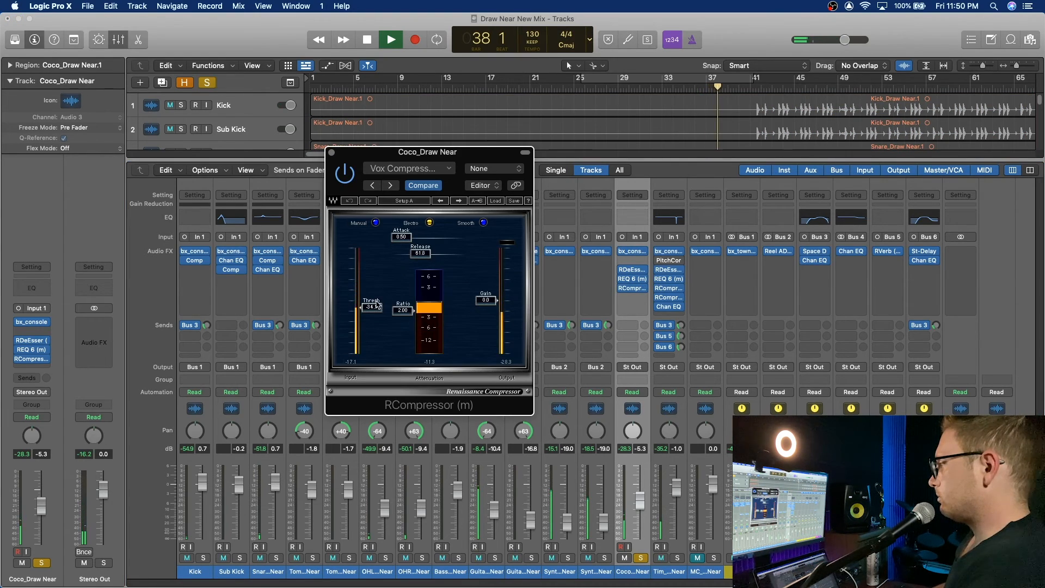
left_click_drag(378, 305, 374, 289)
left_click(332, 152)
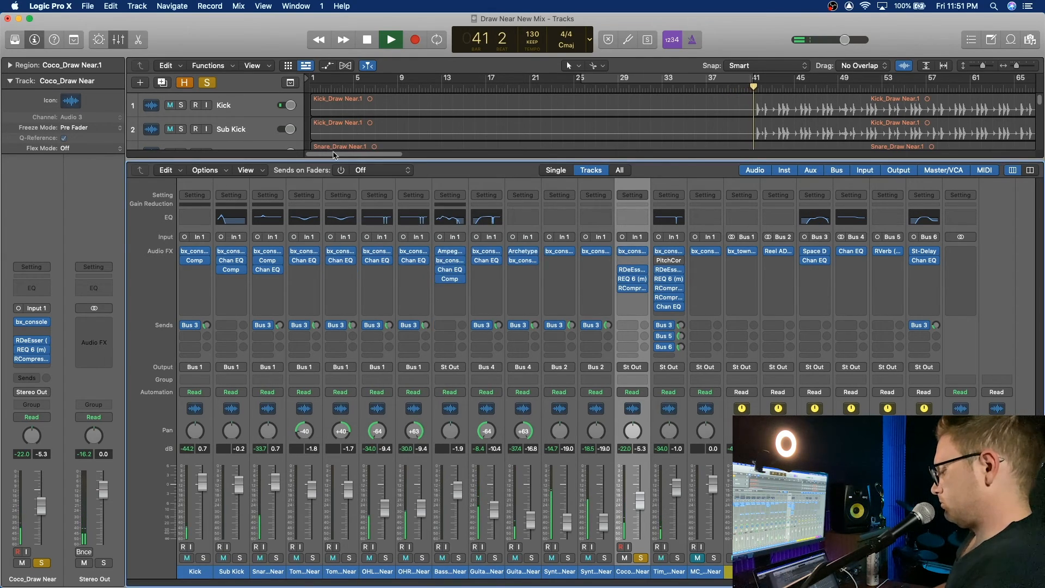
- Loop the soloed vocal over bars 25 to 41 and check the attenuation in track 14's RCompressor
key("x")
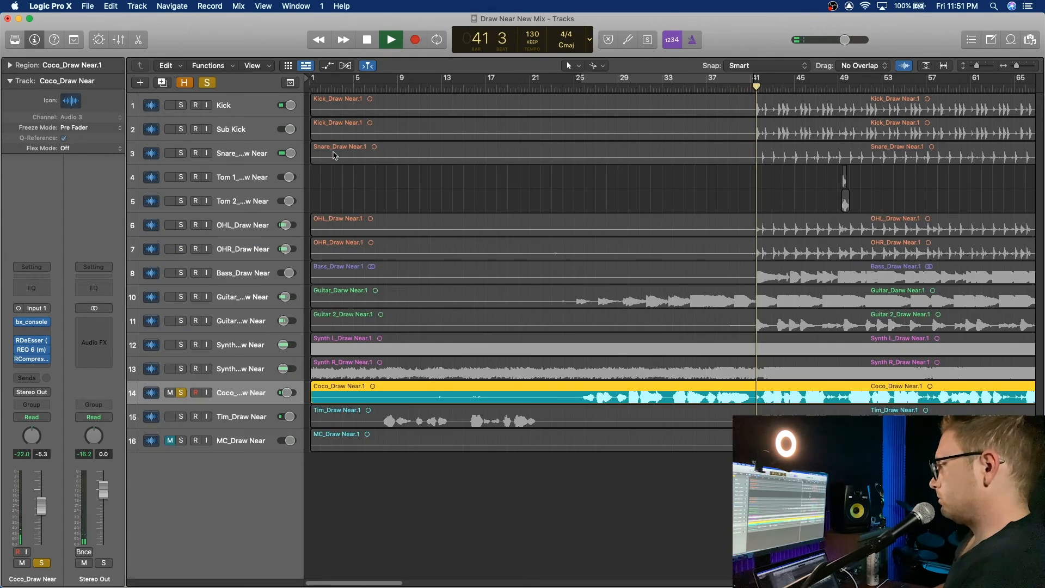
left_click(619, 78)
key("space")
key("space")
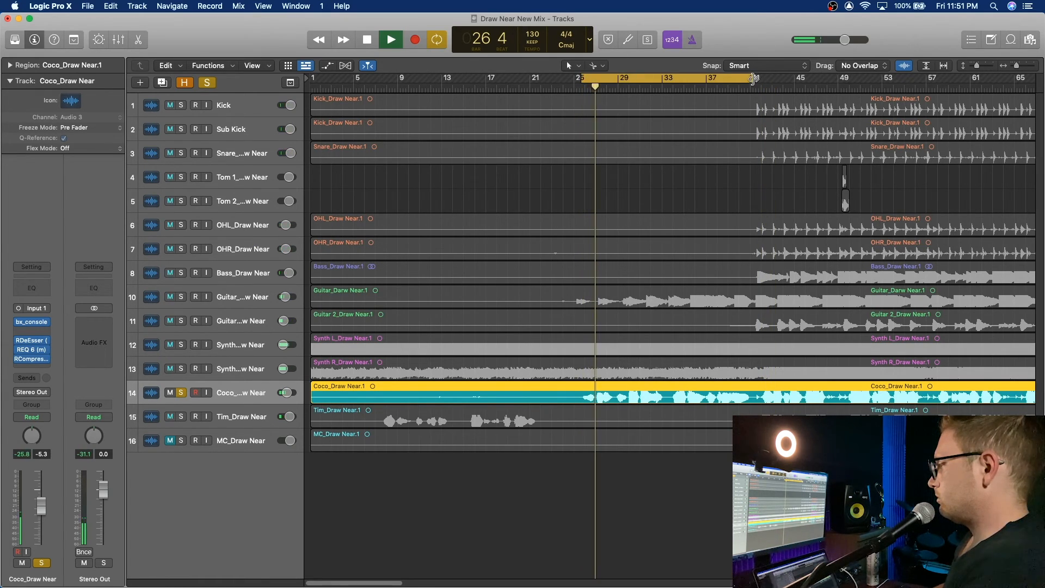
left_click(33, 359)
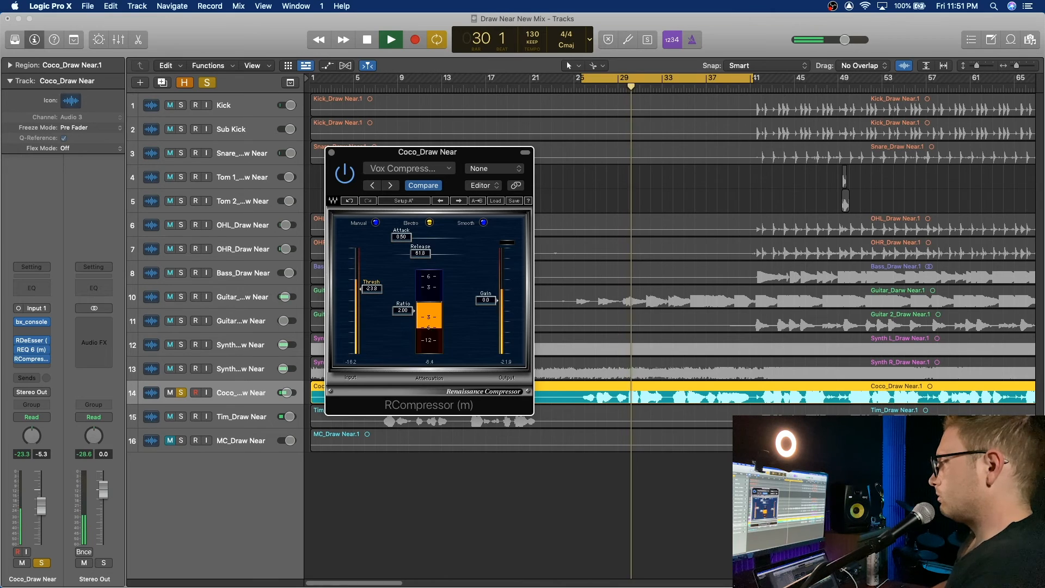
left_click(331, 153)
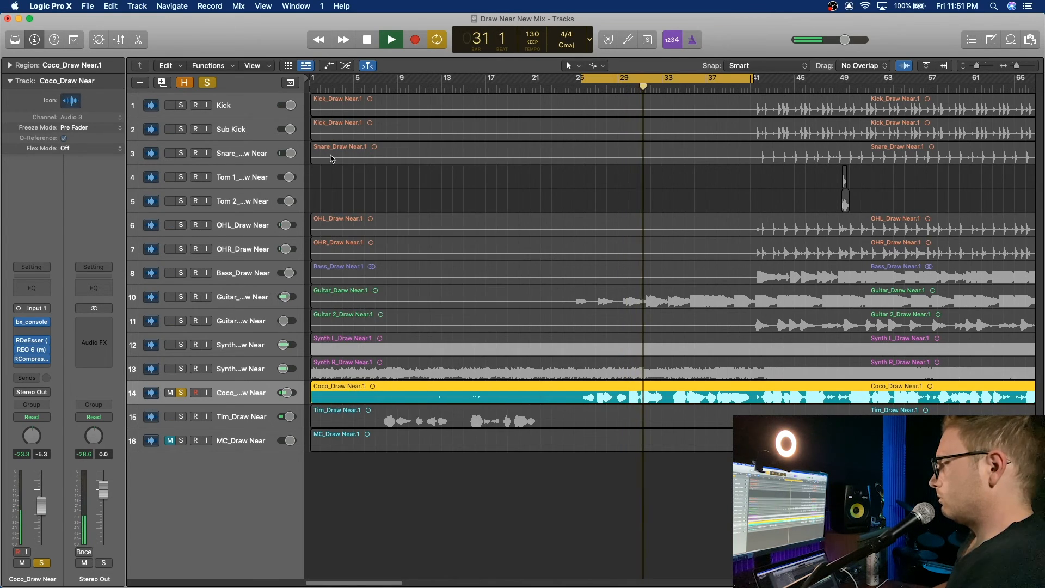
- Copy the second RCompressor from track 15 onto track 14 and raise the copy's threshold slightly
key("x")
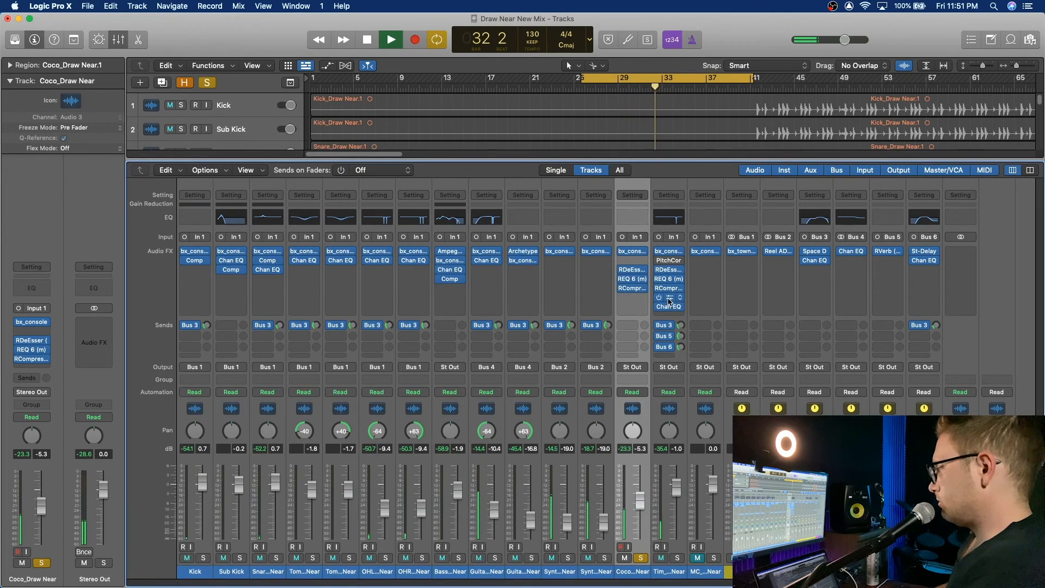
left_click_drag(670, 298, 634, 299)
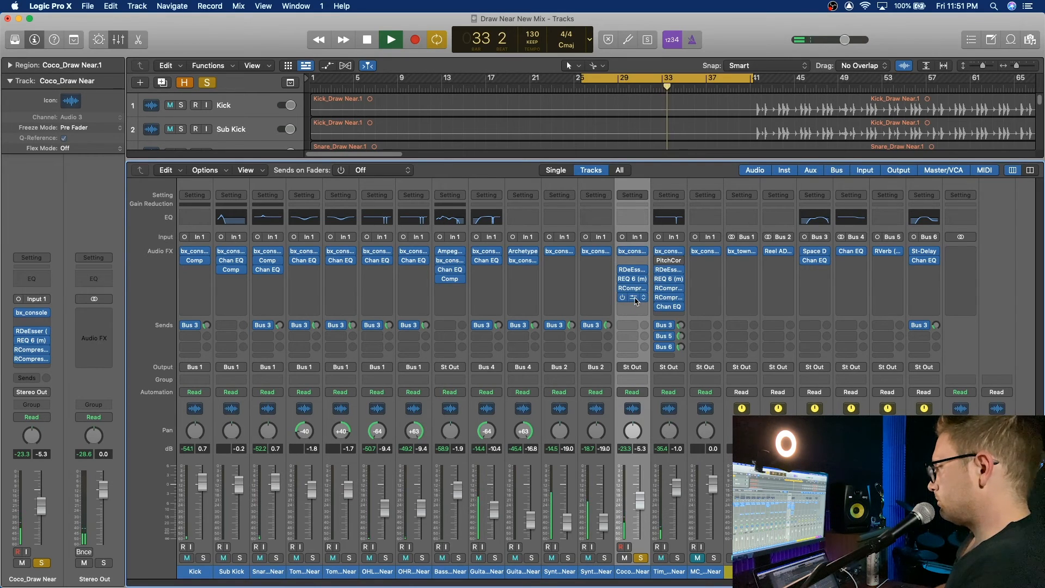
left_click(633, 297)
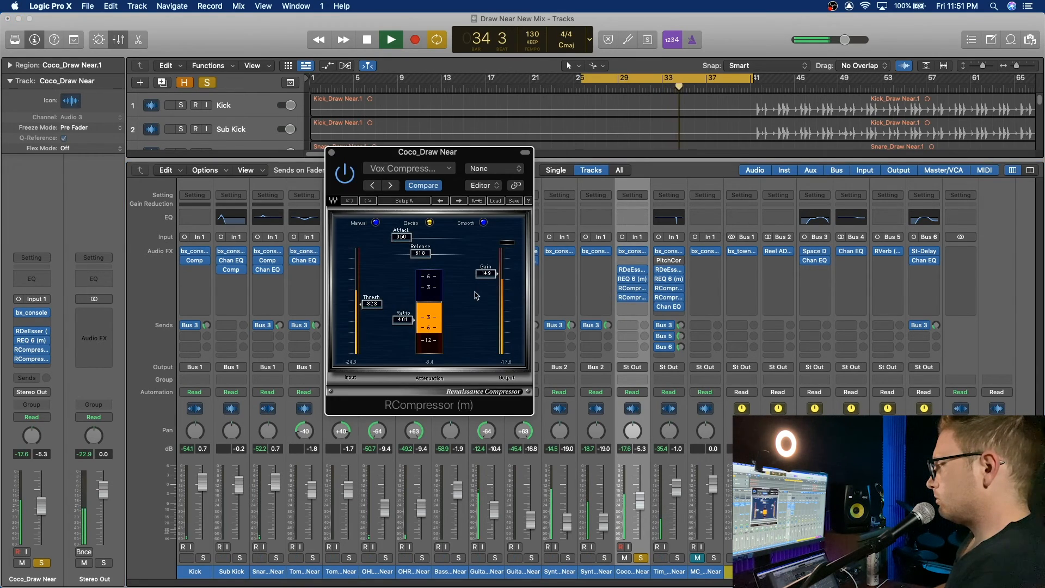
left_click_drag(372, 303, 372, 299)
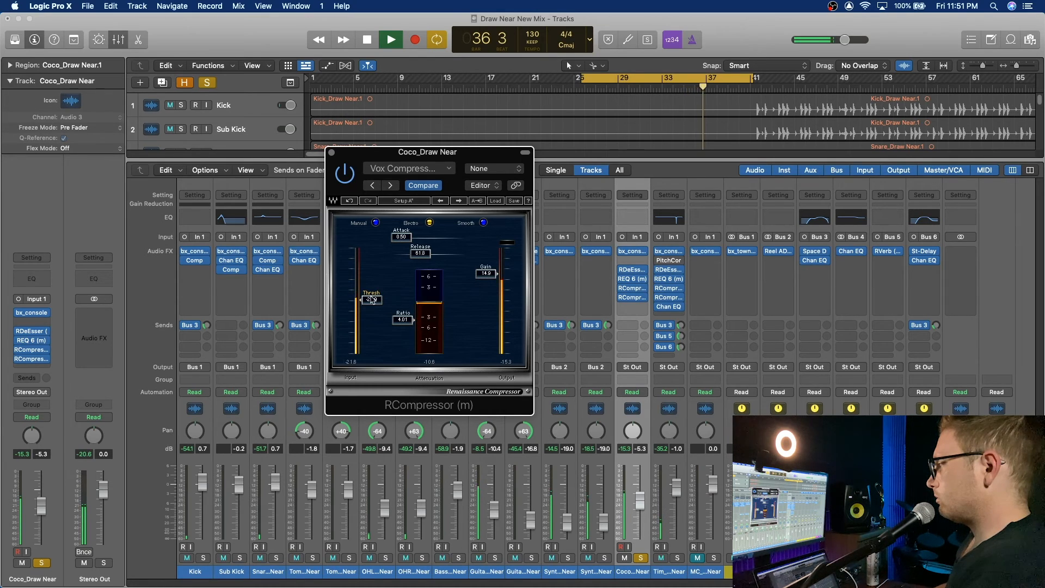
left_click(332, 153)
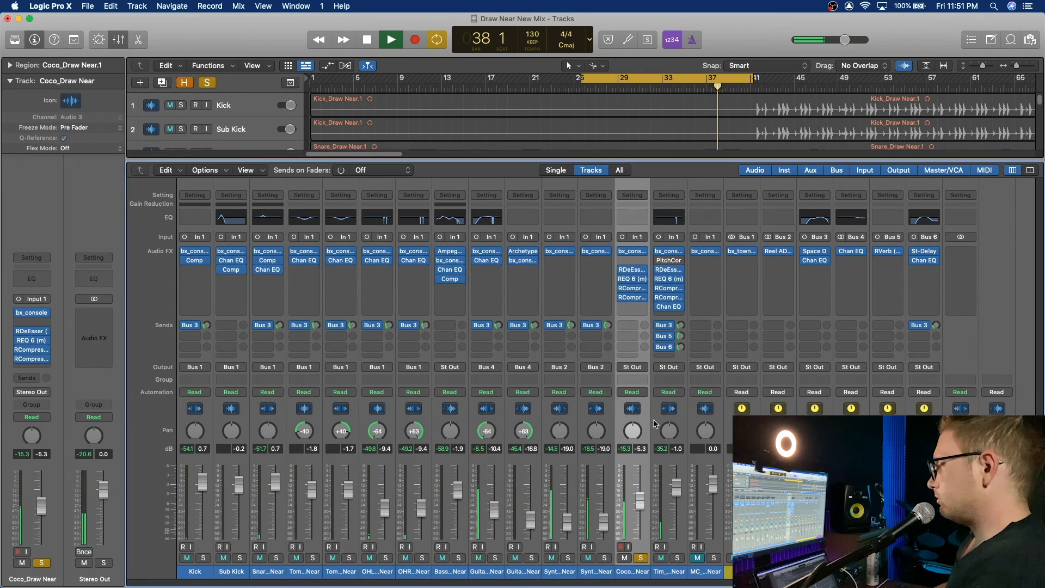
- Set band 4 of track 14's REQ 6 to a gain of 4.5 dB and a Q of 0.32
left_click(634, 281)
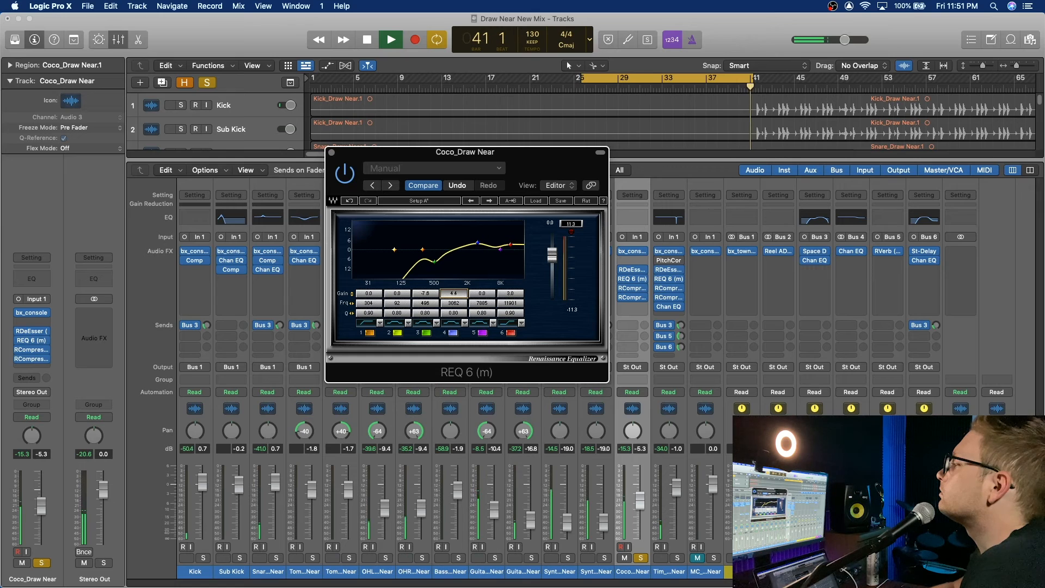
left_click_drag(454, 294, 457, 297)
left_click(454, 313)
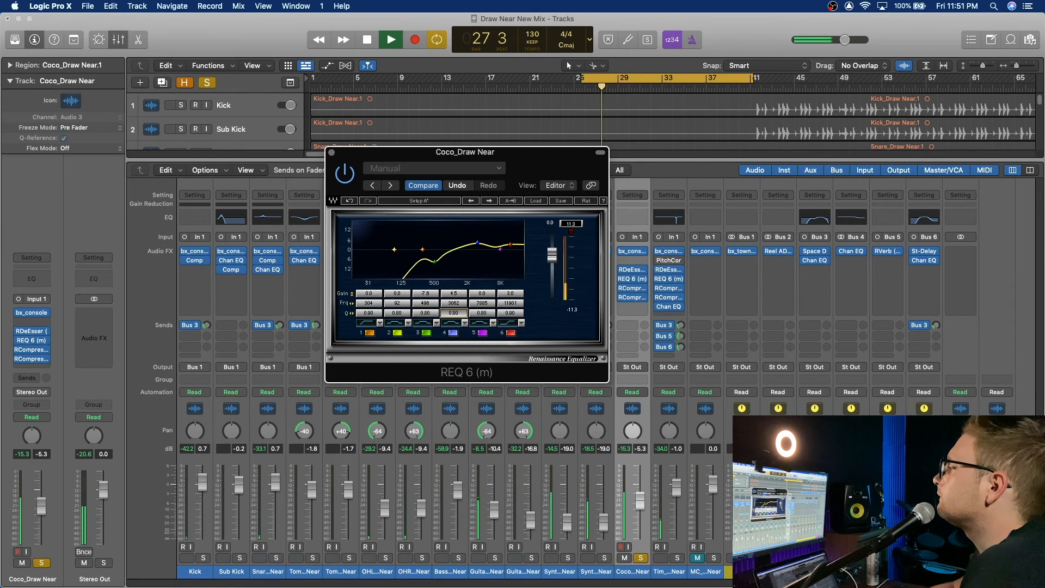
mouse_move(455, 313)
left_mouse_down()
mouse_move(463, 313)
mouse_move(435, 313)
left_mouse_up()
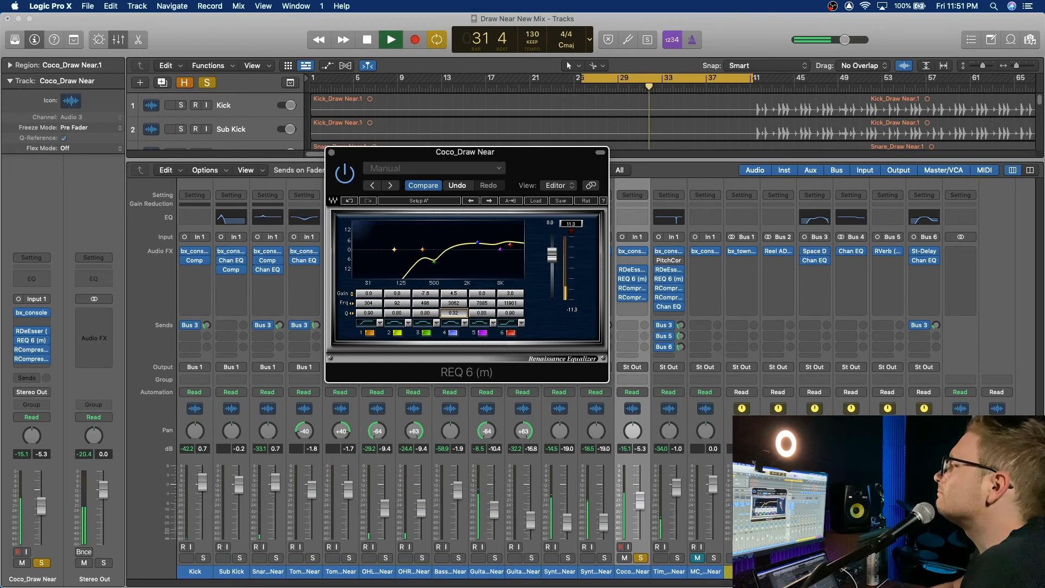
left_click(332, 152)
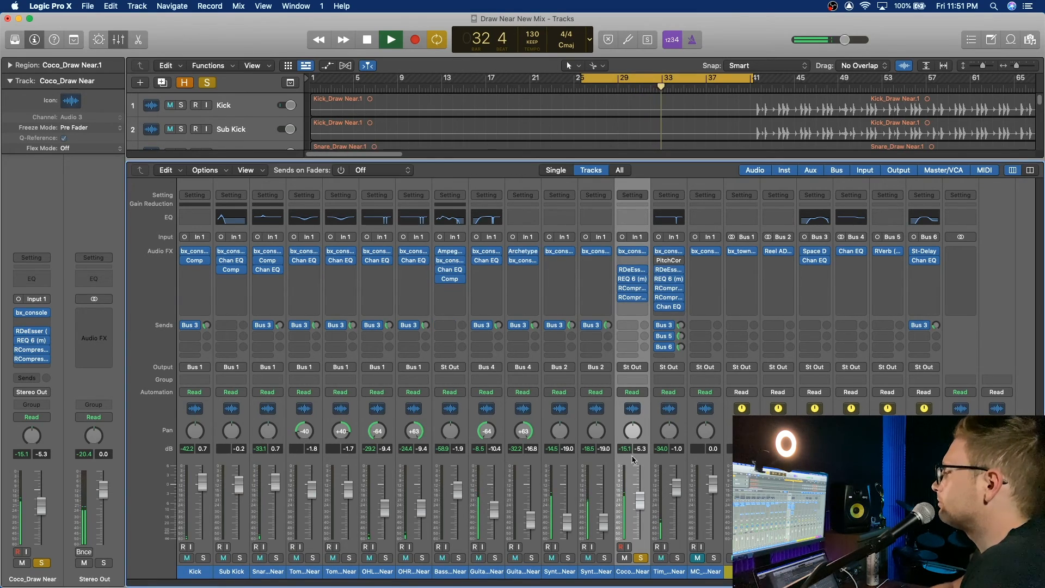
- Unsolo track 14 and lower its volume fader to -6.6 dB
left_click(641, 558)
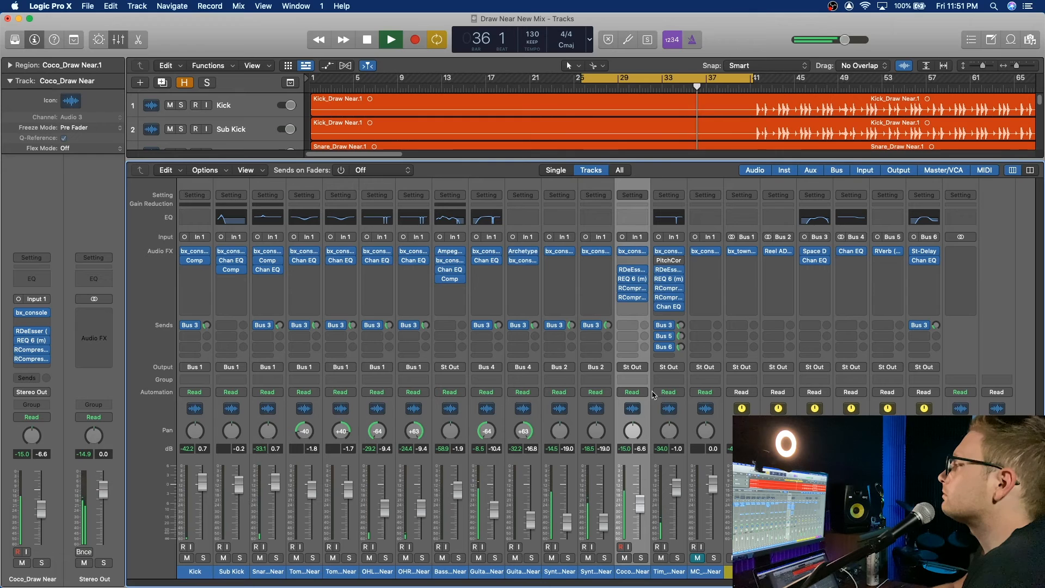
- Set track 14's REQ 6 band 1 frequency to 322 Hz and cut band 2 by 3.4 dB at 163 Hz
left_click(634, 280)
mouse_move(401, 300)
left_mouse_down()
mouse_move(400, 313)
mouse_move(396, 286)
left_mouse_up()
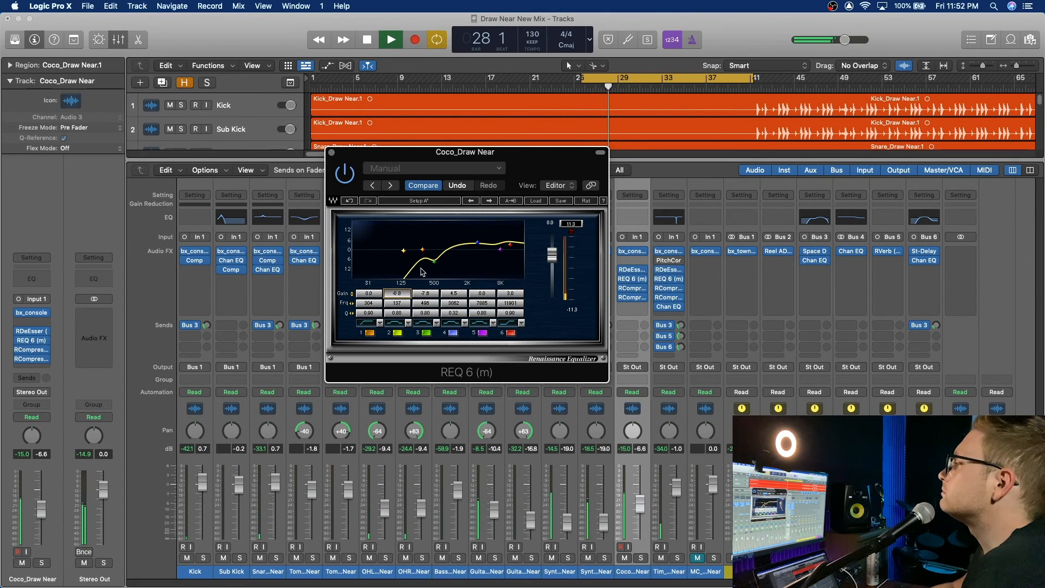
left_click_drag(378, 308, 397, 297)
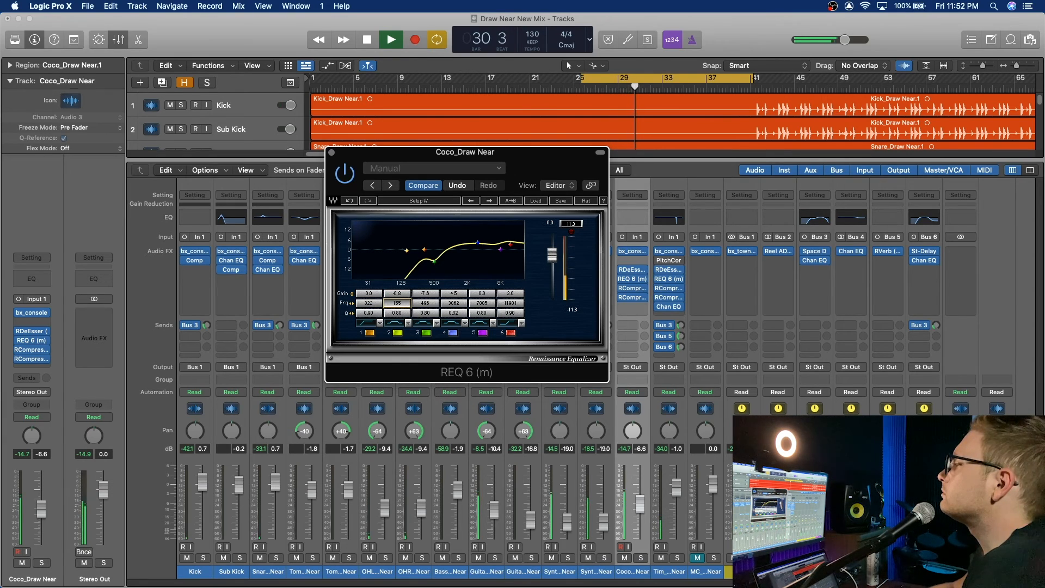
left_click(400, 294)
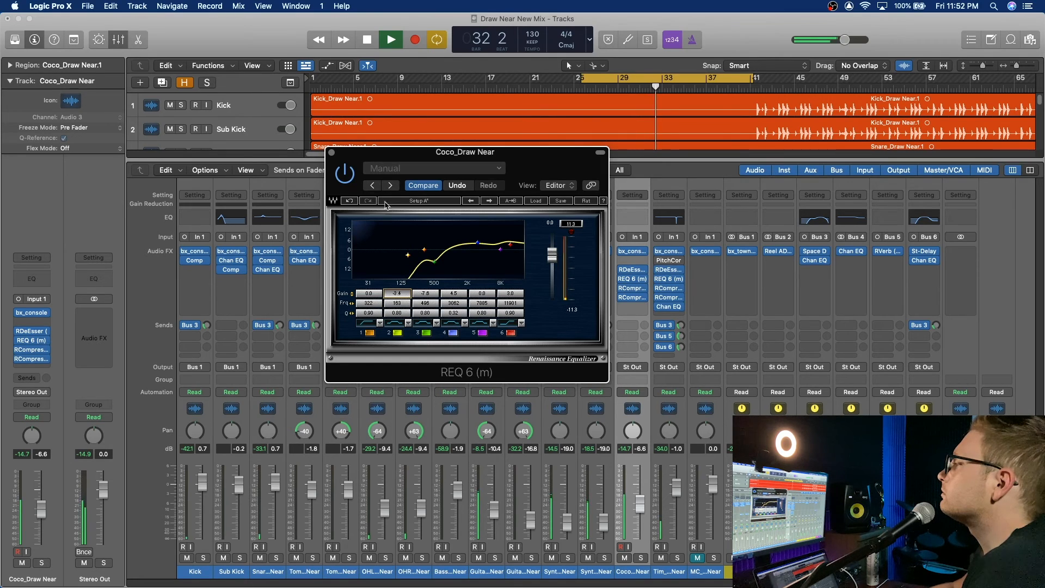
left_click(332, 155)
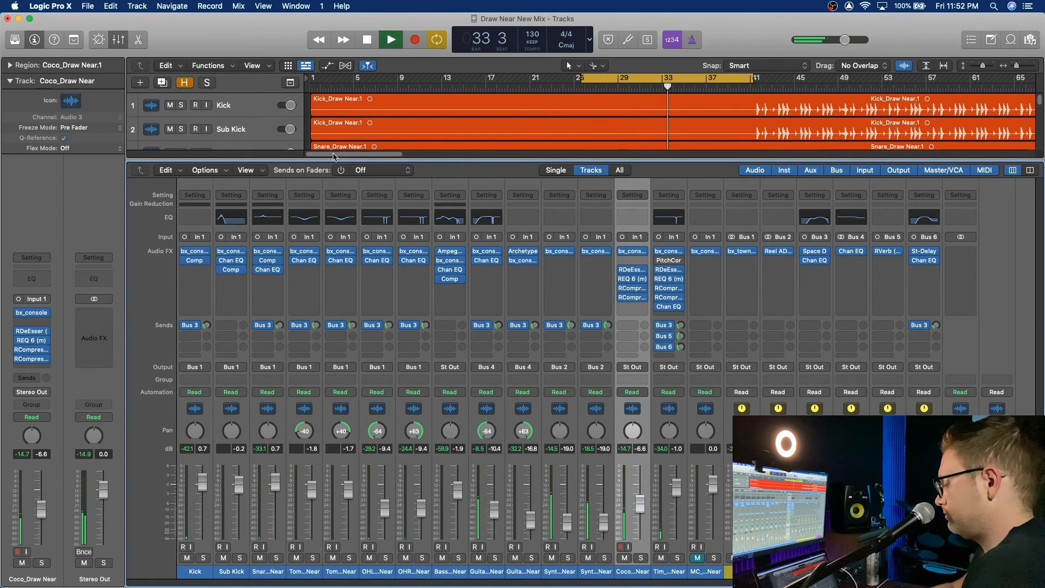
- Check track 14's RDeEsser during playback, and set band 6 of its REQ 6 to a gain of 2.5 dB
key("space")
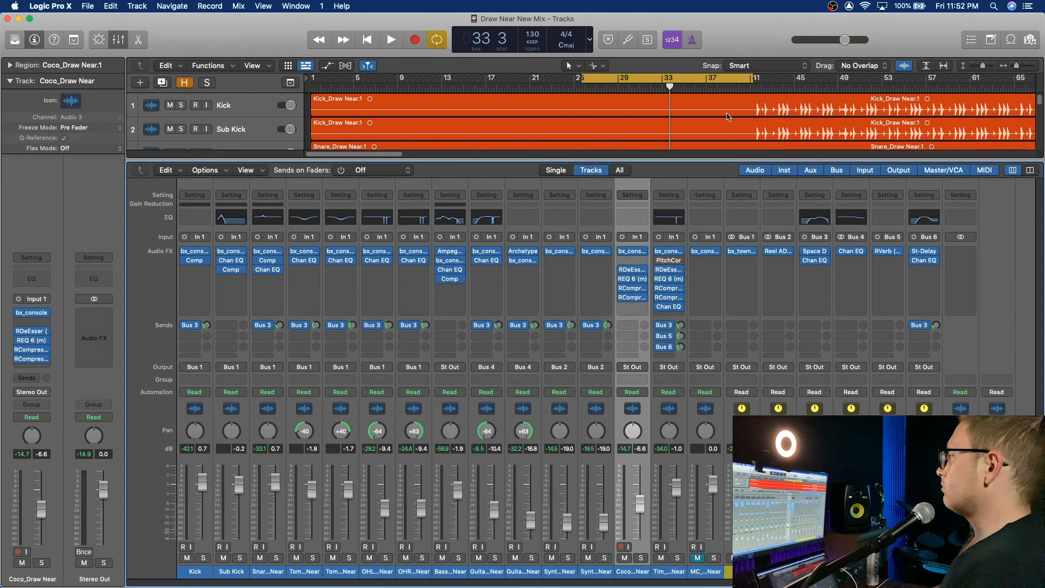
key("space")
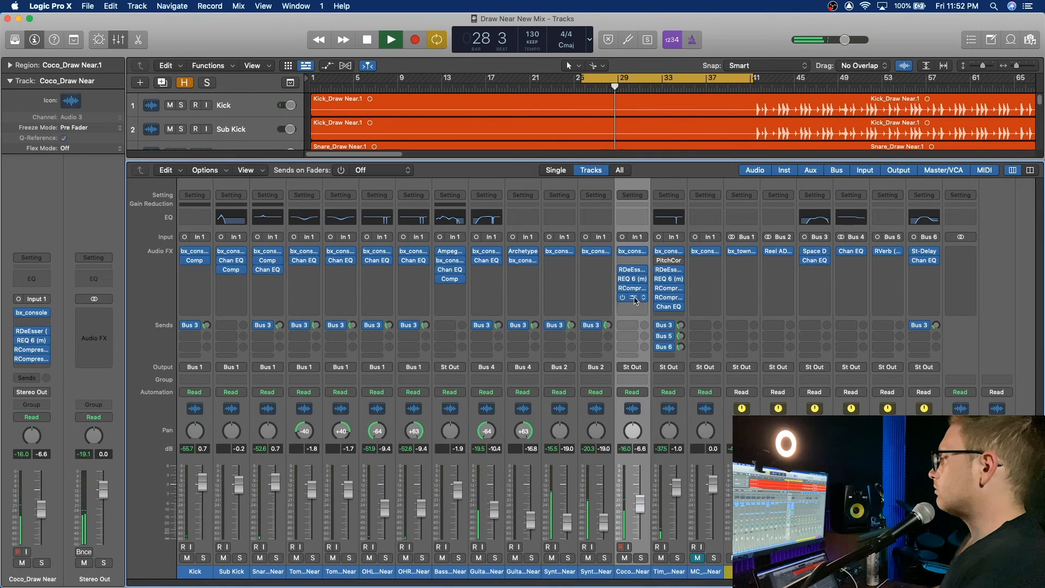
left_click(632, 270)
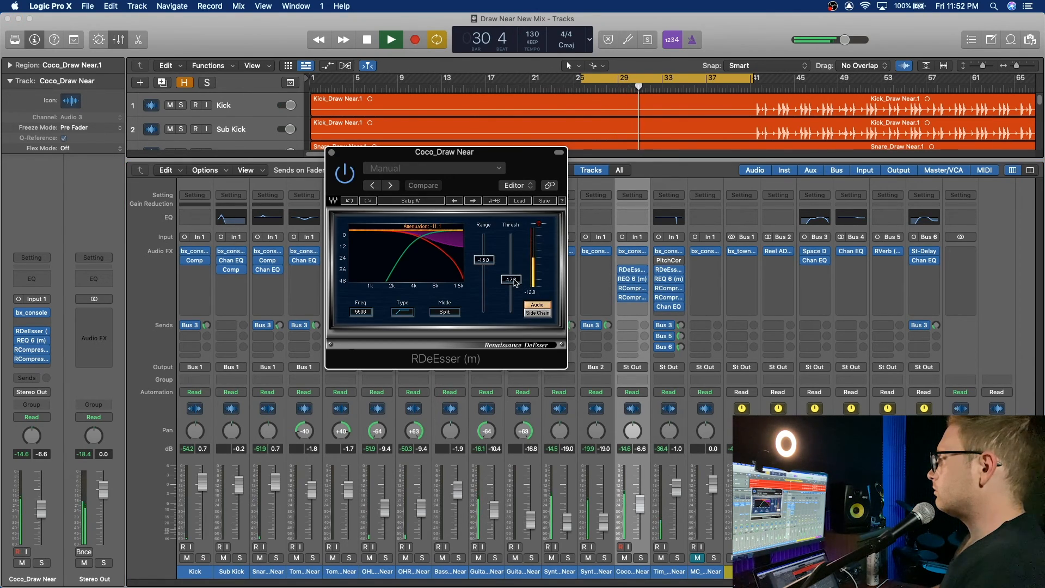
left_click(331, 153)
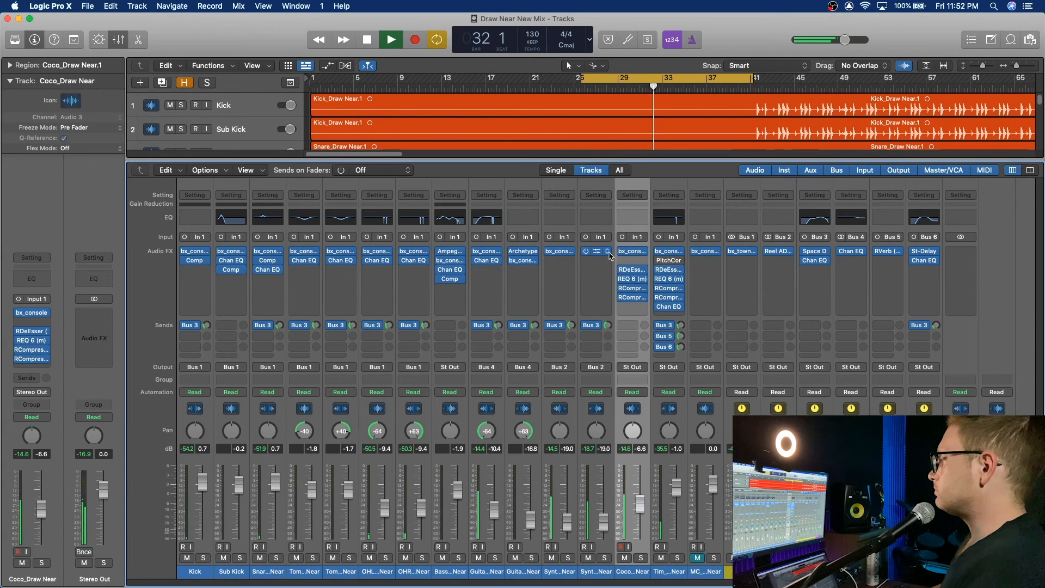
left_click(635, 281)
left_click_drag(517, 296, 518, 301)
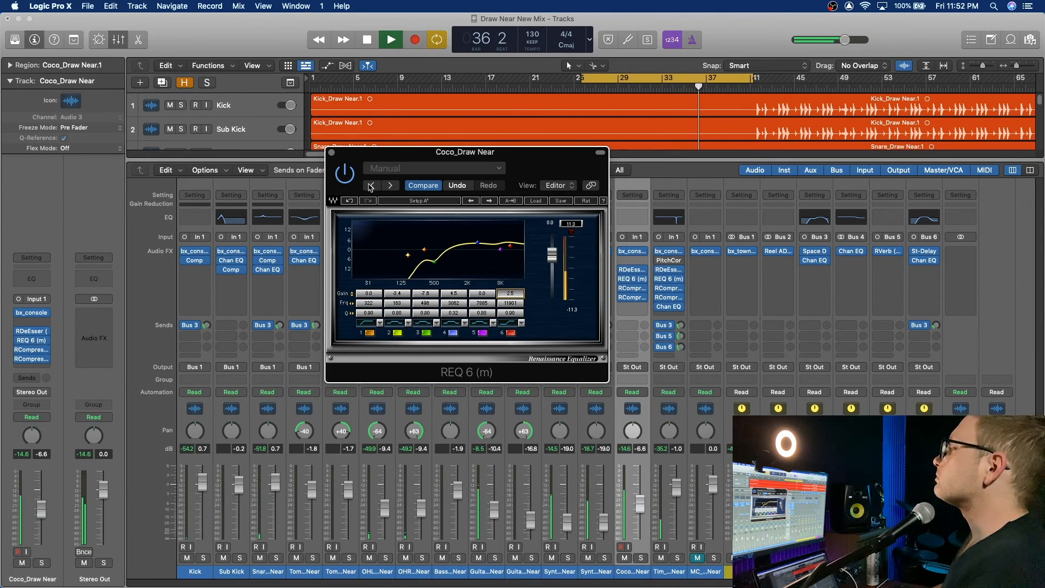
left_click(332, 153)
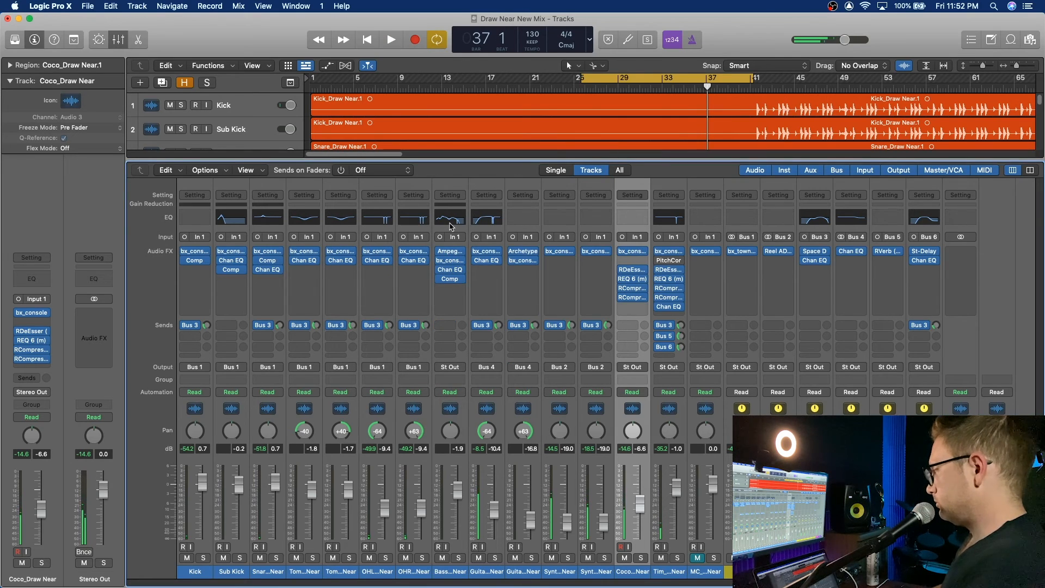
- Add sends on track 14 to Bus 3 (Room) at about -17.4 dB and Bus 5 (Vox Verb) at about -10.7 dB
left_click(635, 329)
mouse_move(653, 338)
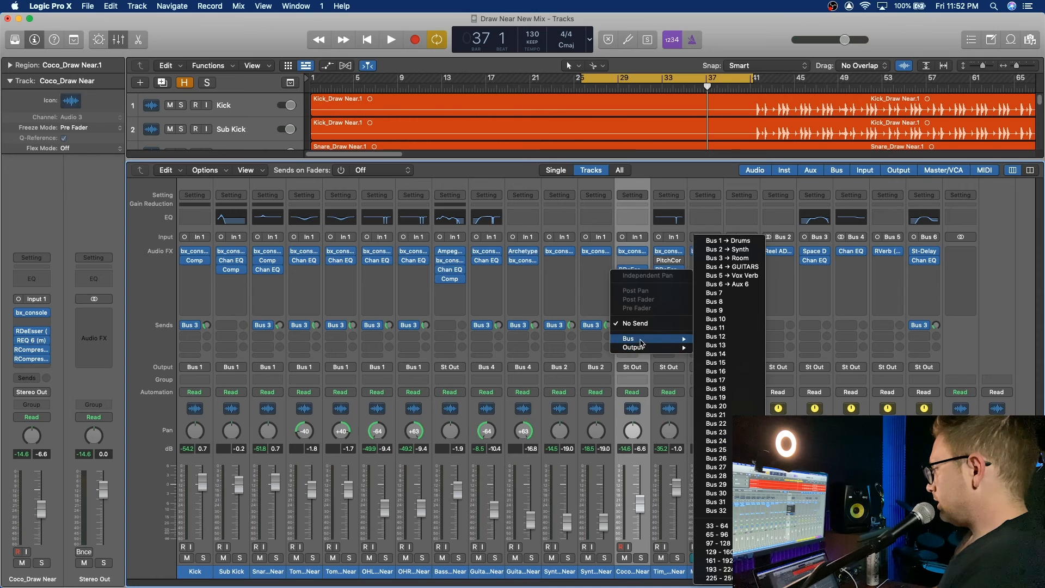
left_click(753, 259)
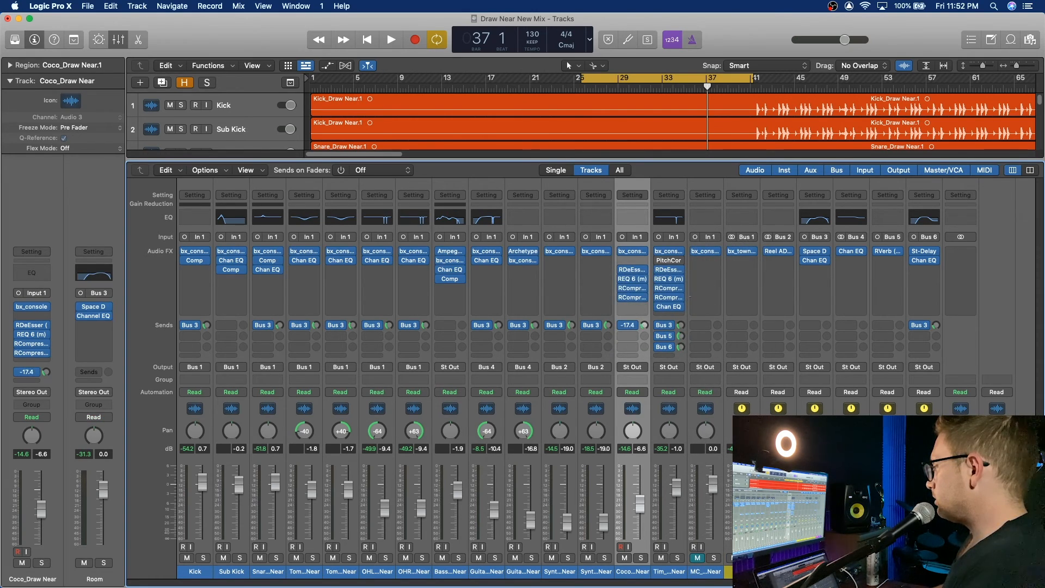
left_click(638, 336)
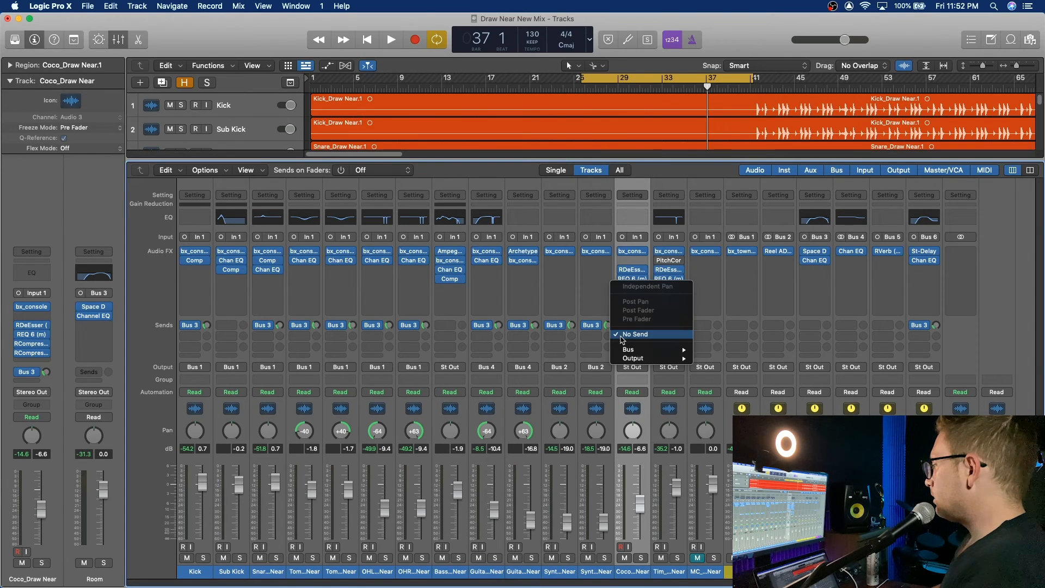
mouse_move(653, 349)
left_click(752, 277)
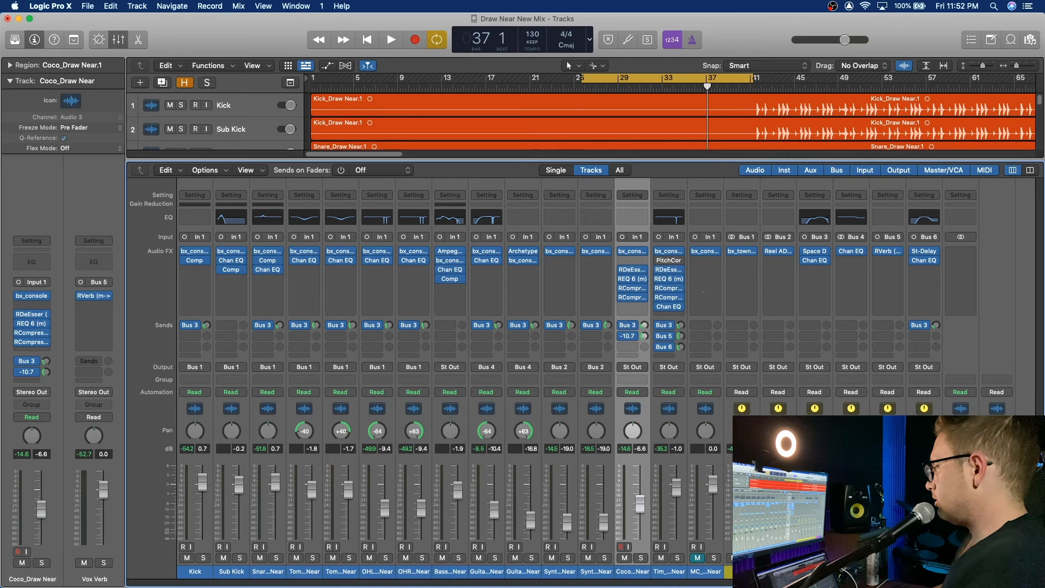
- Add a send on track 14 to Bus 6 and rename that bus's aux channel VOX DELAY
left_click(631, 352)
mouse_move(654, 361)
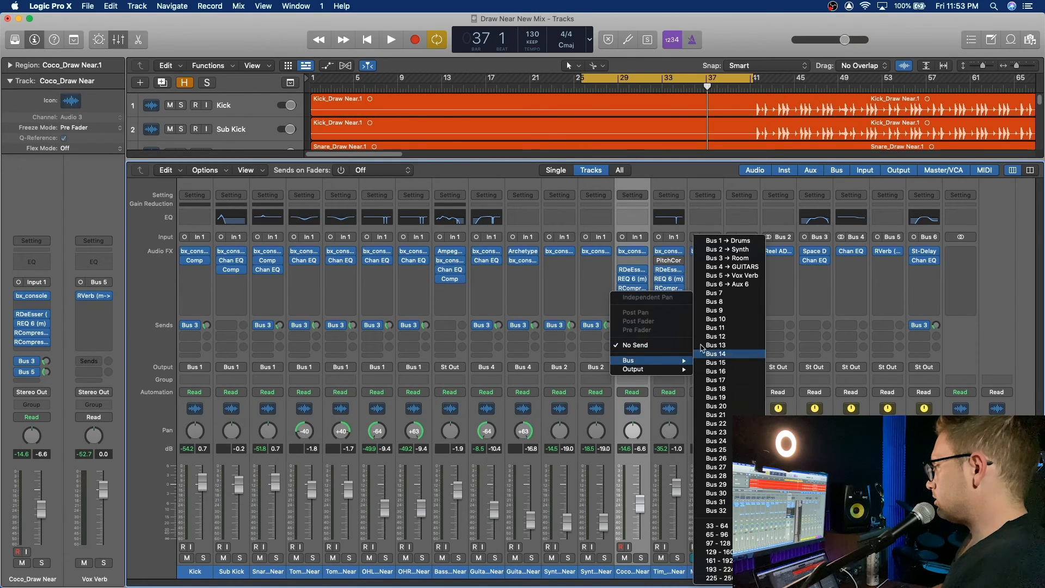
left_click(750, 284)
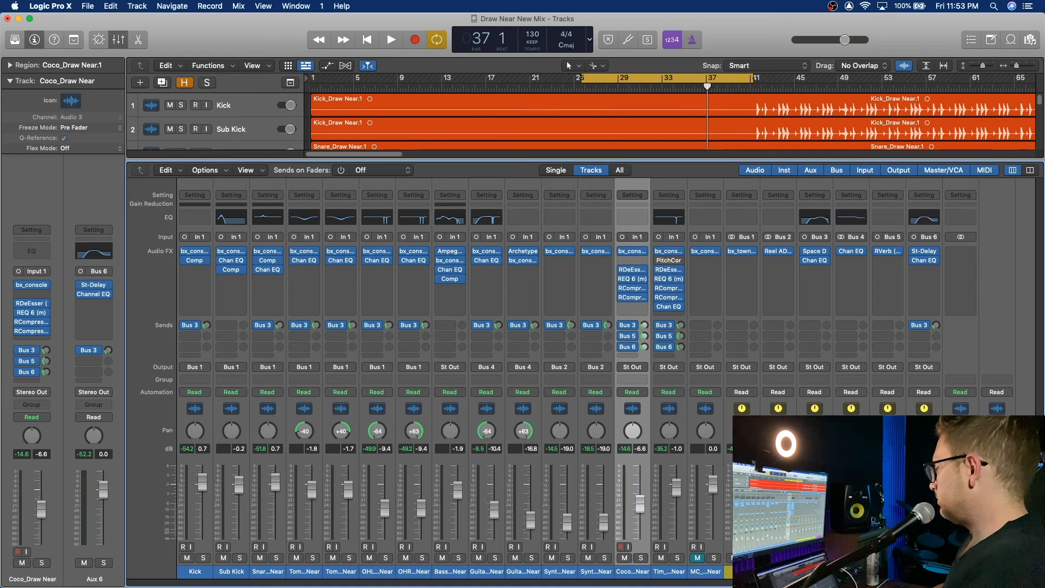
left_click(924, 294)
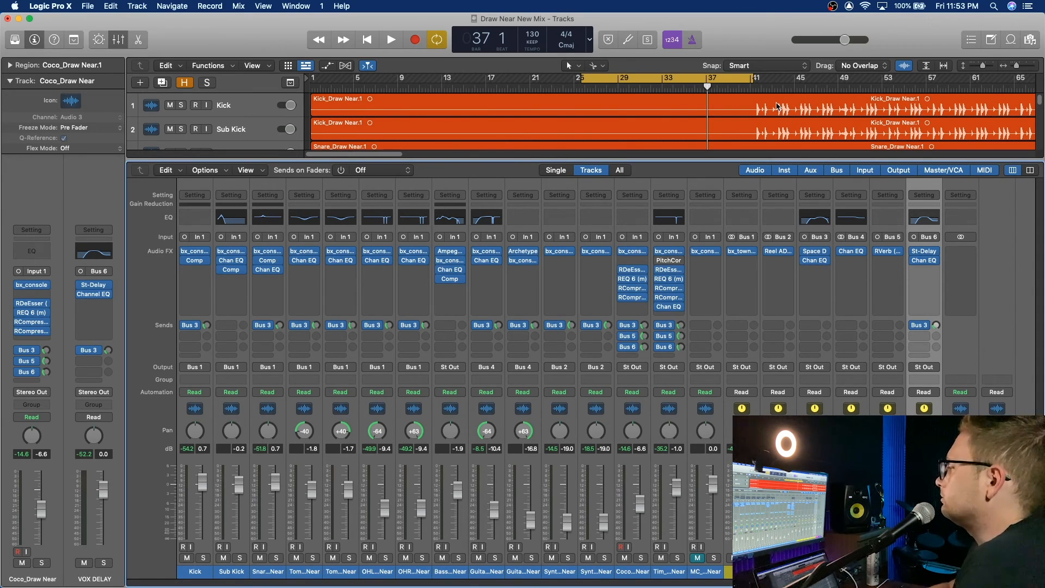
- Turn off the playback cycle and hide the mixer to show all the tracks
key("space")
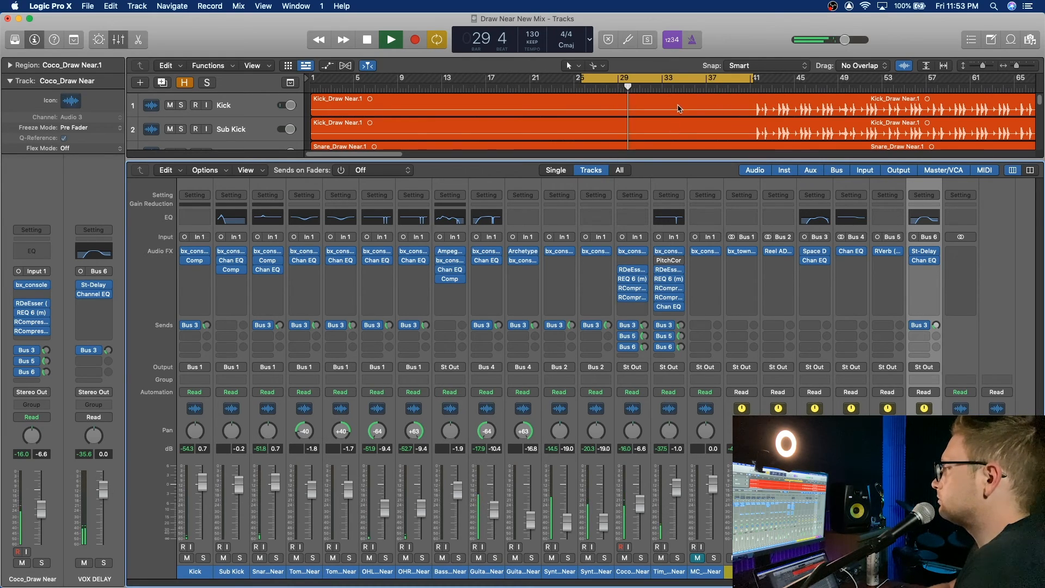
left_click(684, 83)
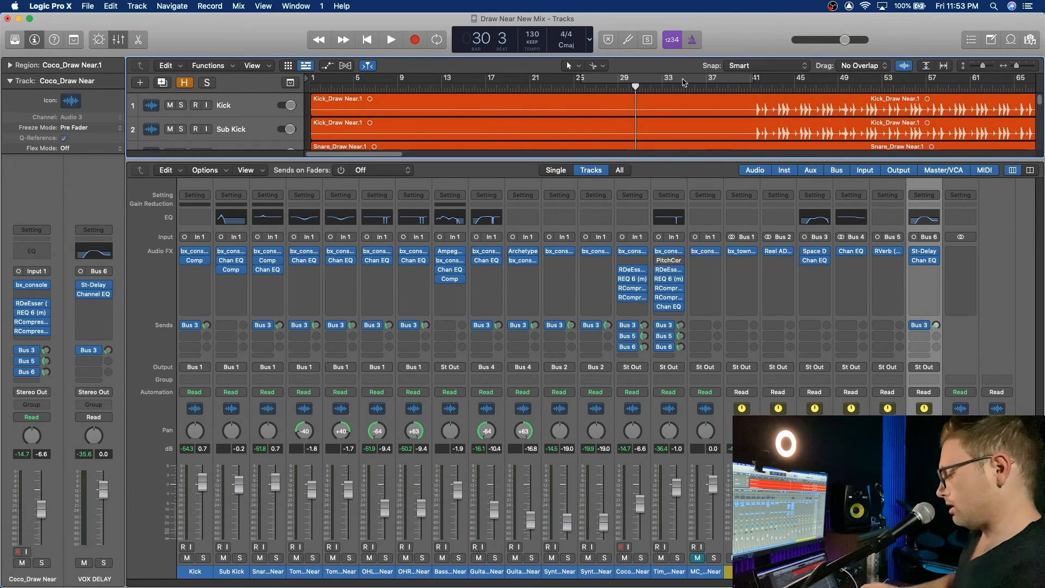
key("x")
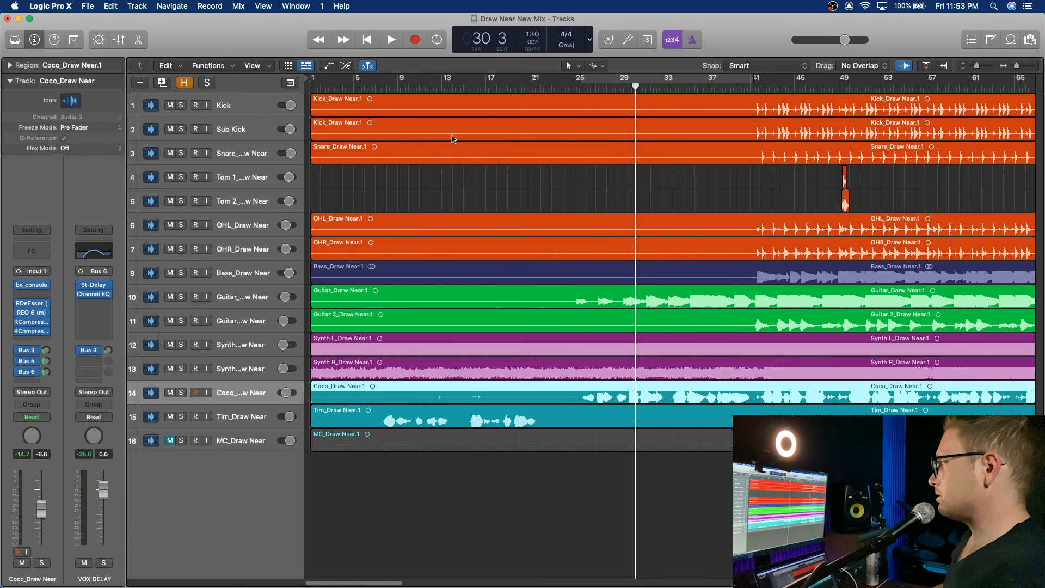
- Listen to the full mix from about bar 15, and again from bar 20, to judge the vocals in context
left_click(451, 87)
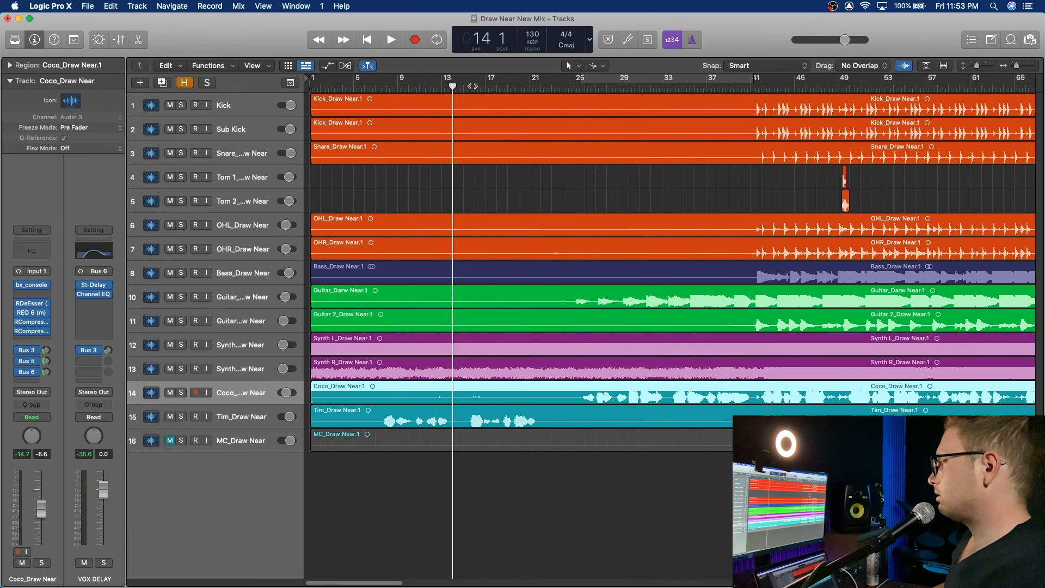
left_click(473, 86)
key("space")
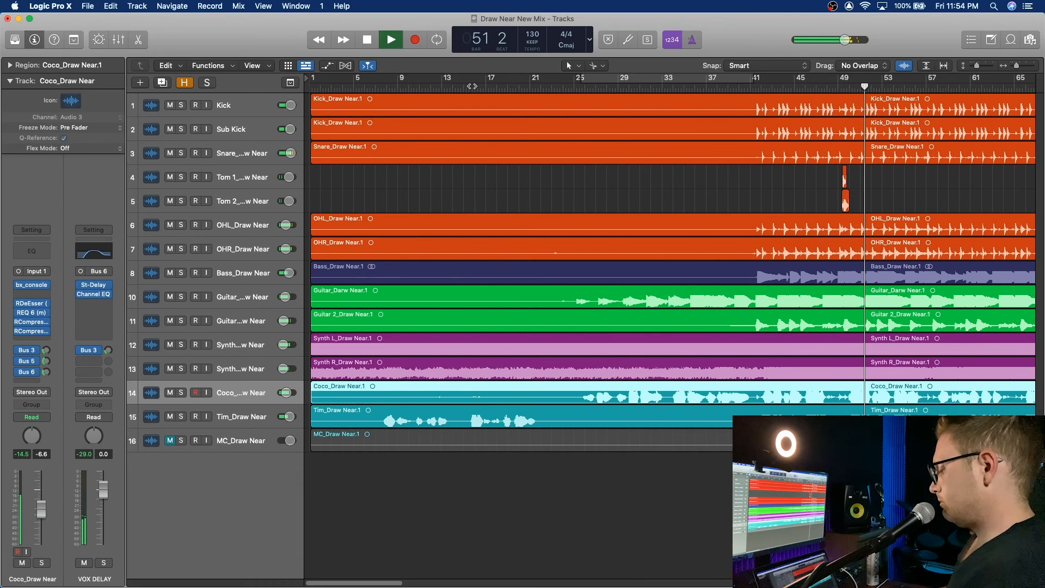
key("space")
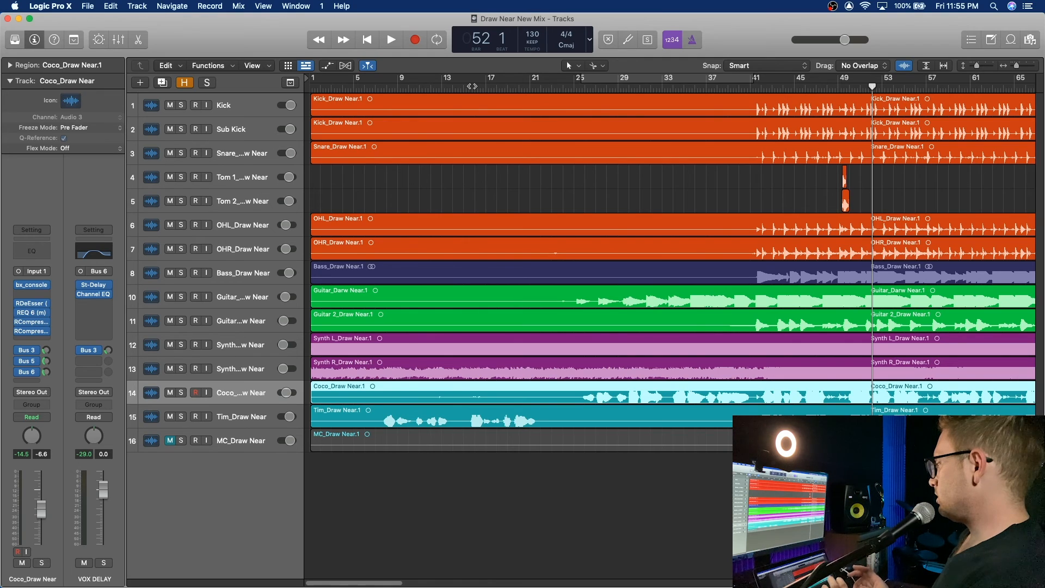
left_click(527, 88)
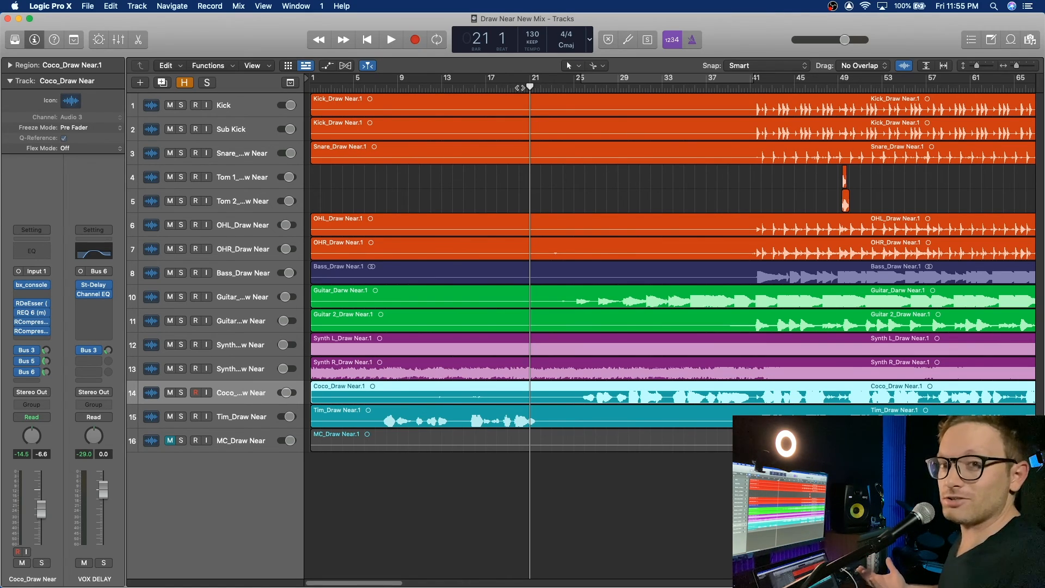
left_click(517, 87)
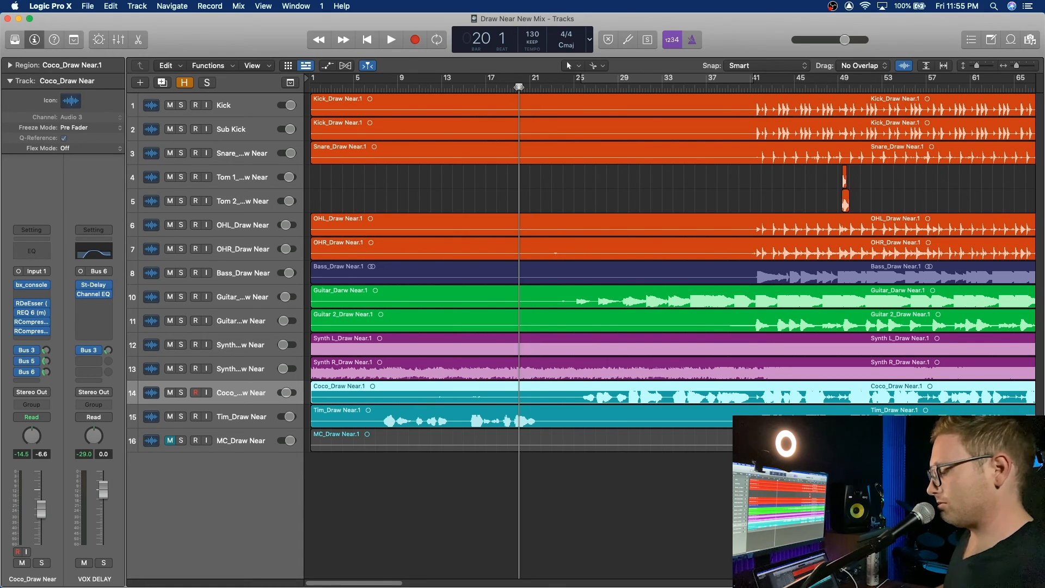
key("space")
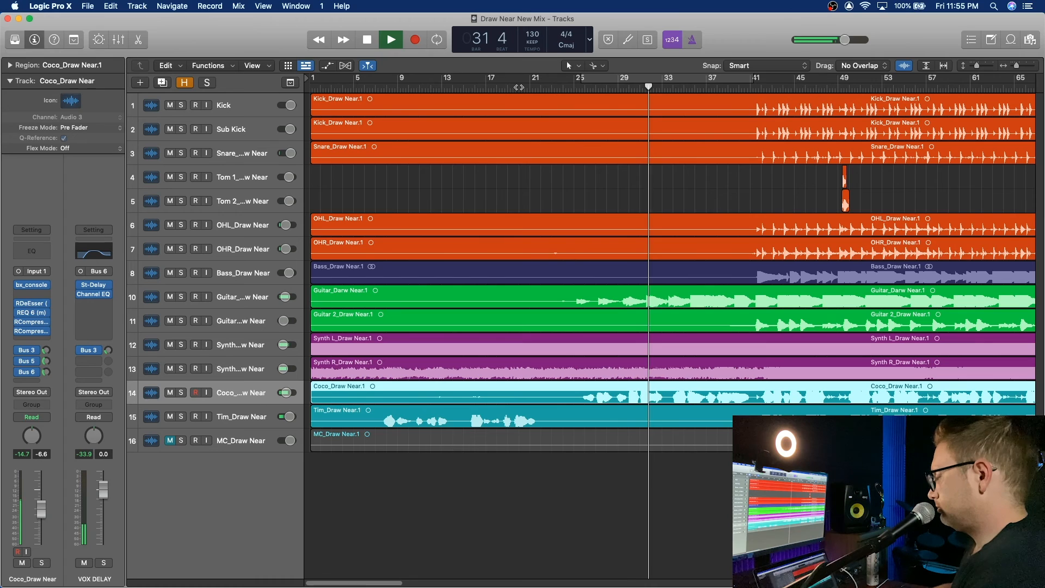
key("space")
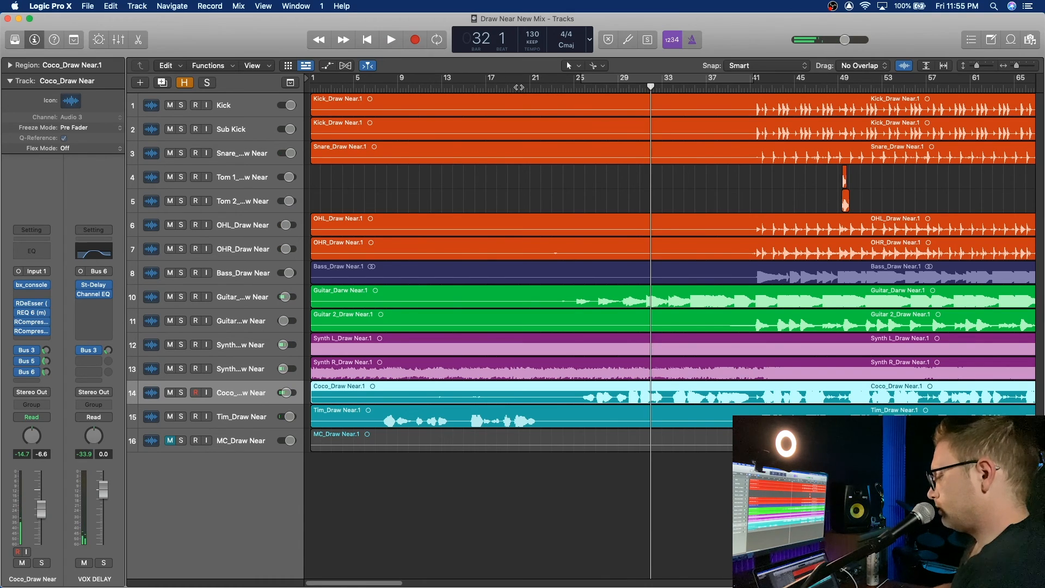
- Automate track 15's volume to stay at -∞ dB from the start and ramp up to -1.0 dB just before its first vocal phrase
key("a")
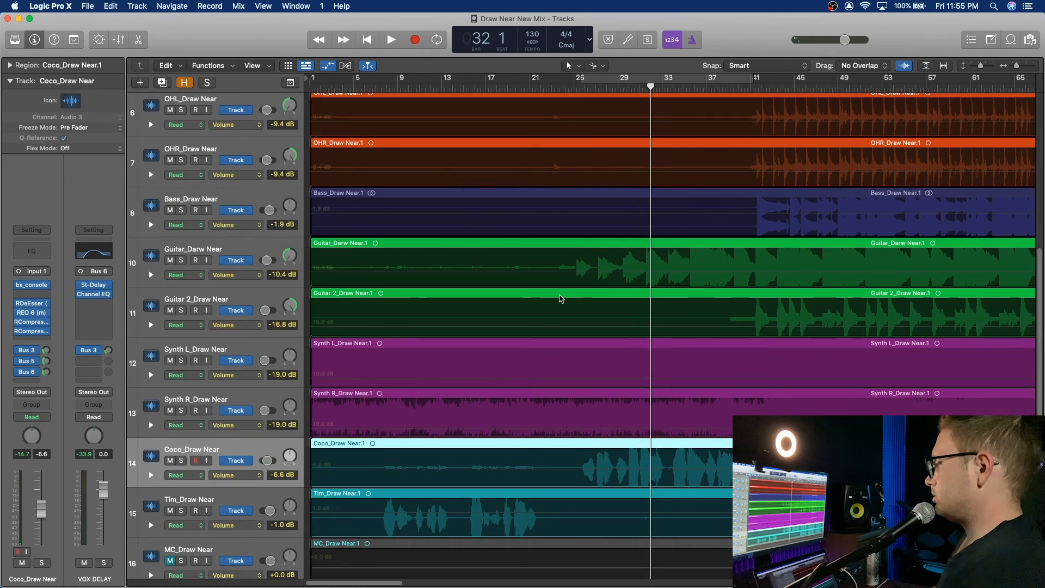
left_click(375, 88)
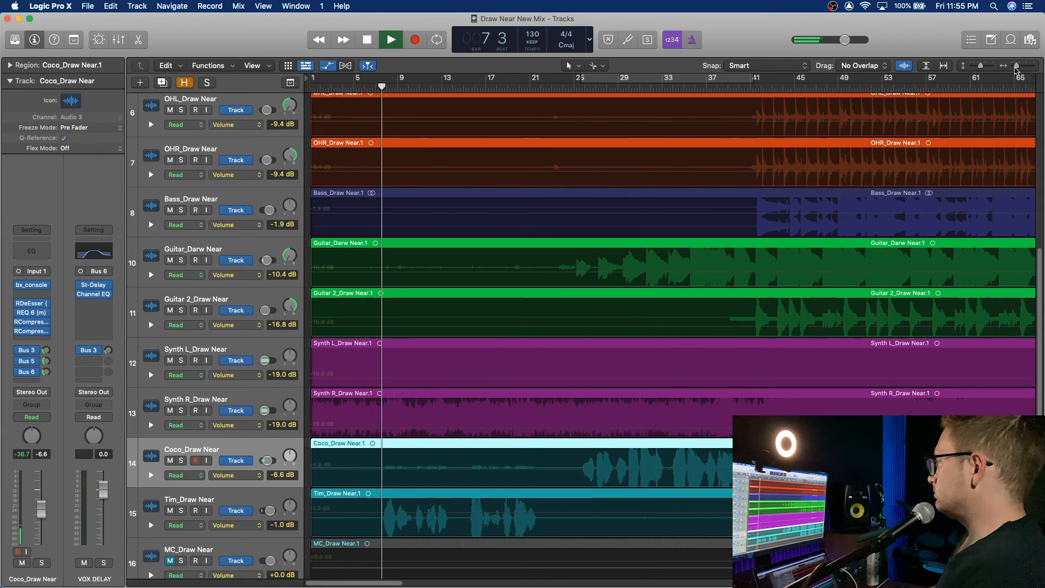
left_click_drag(1016, 66, 1020, 66)
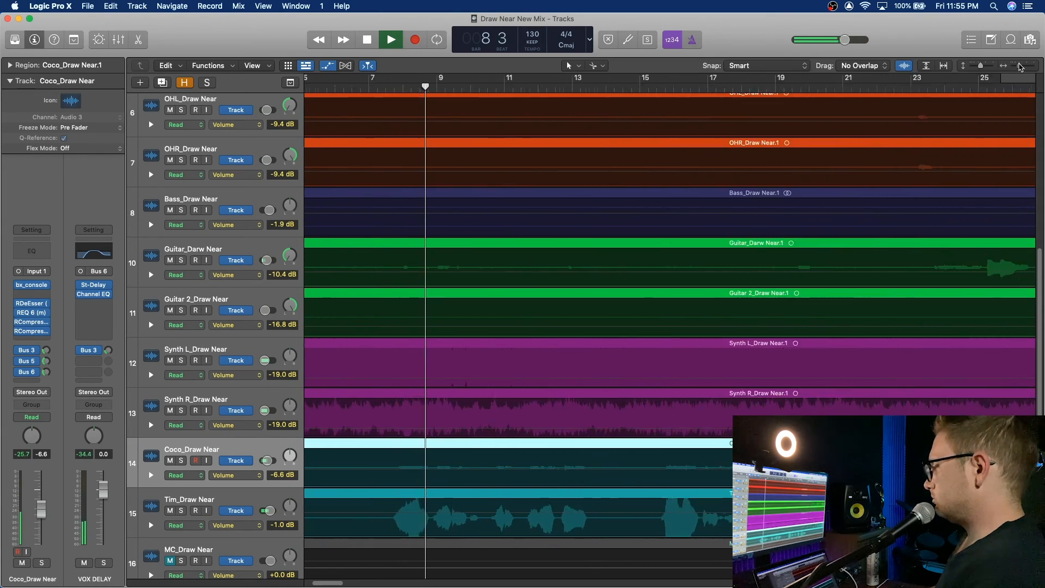
scroll(705, 467, "left", 6)
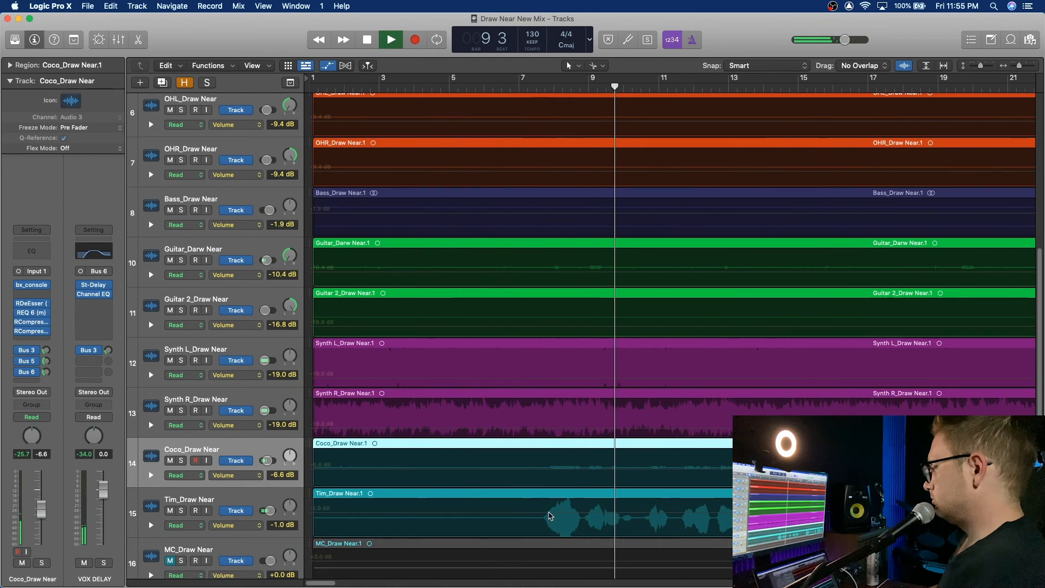
key("a")
left_click(545, 513)
left_click(534, 513)
left_click_drag(513, 513, 517, 536)
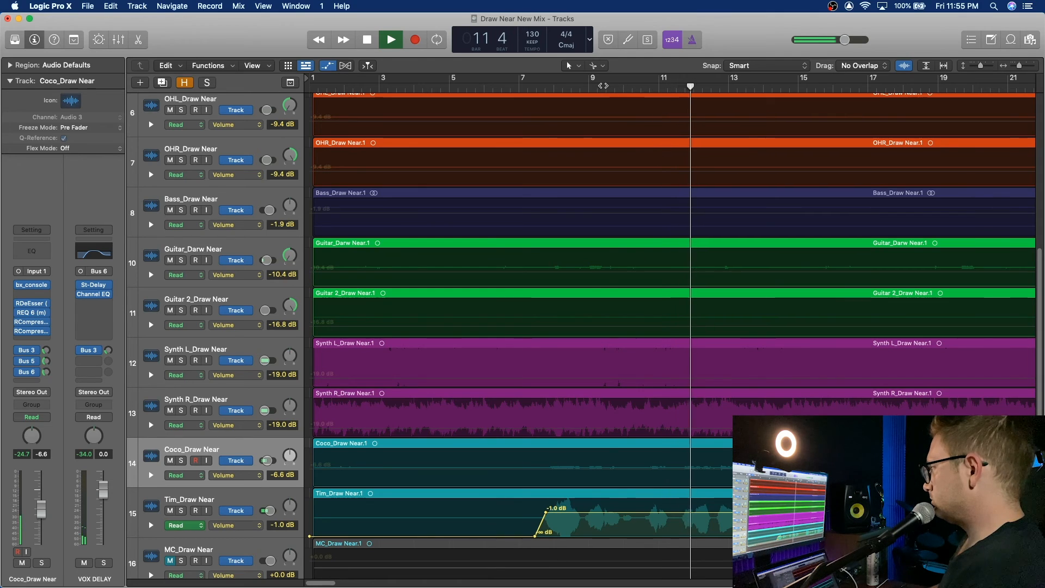
- Create a volume automation dip from -1.0 dB to -∞ on track 15 at about bar 10 beat 3, between vocal phrases
left_click(600, 86)
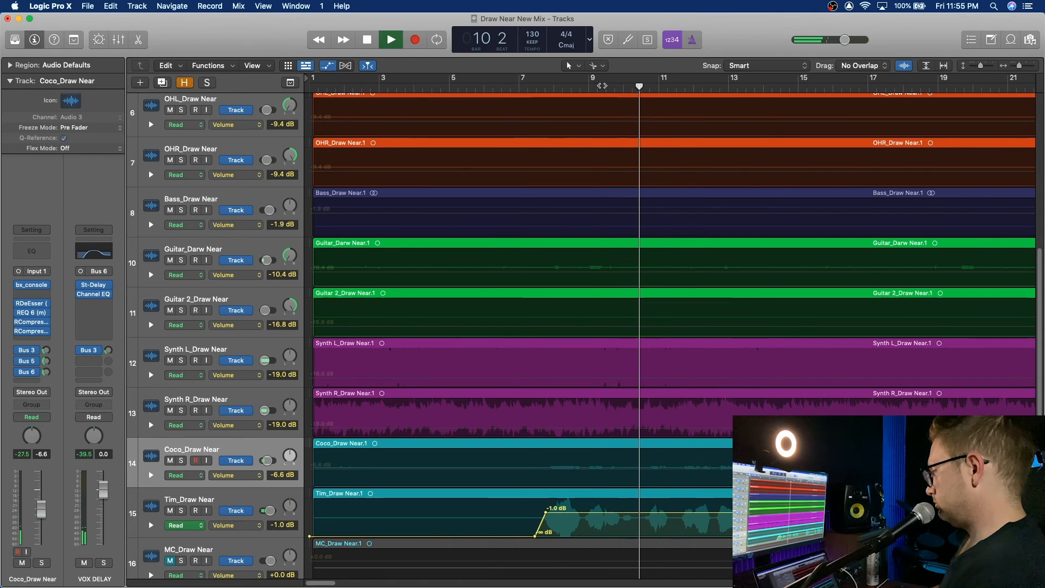
left_click_drag(1021, 67, 1025, 69)
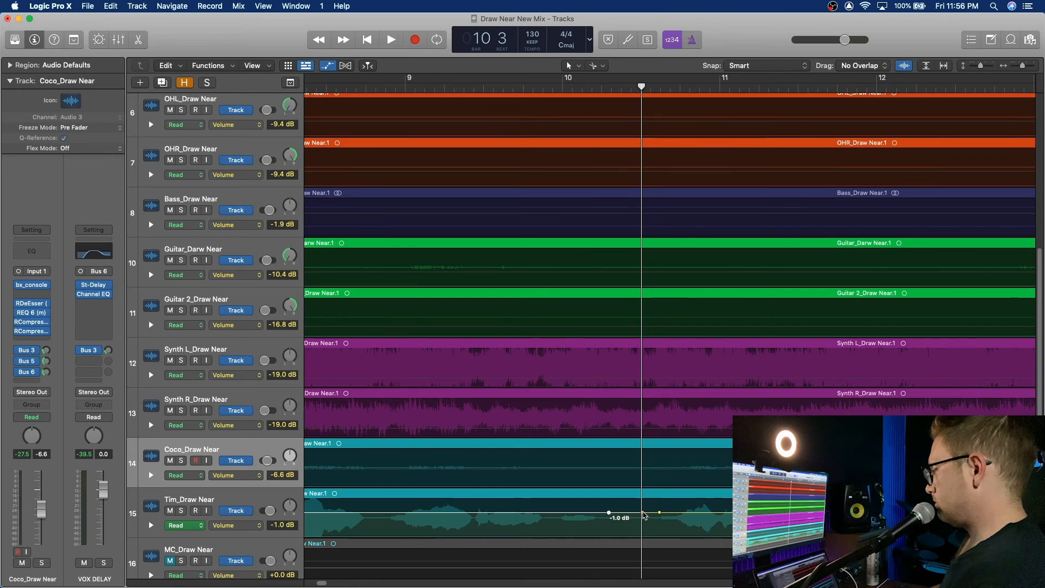
left_click_drag(643, 512, 643, 534)
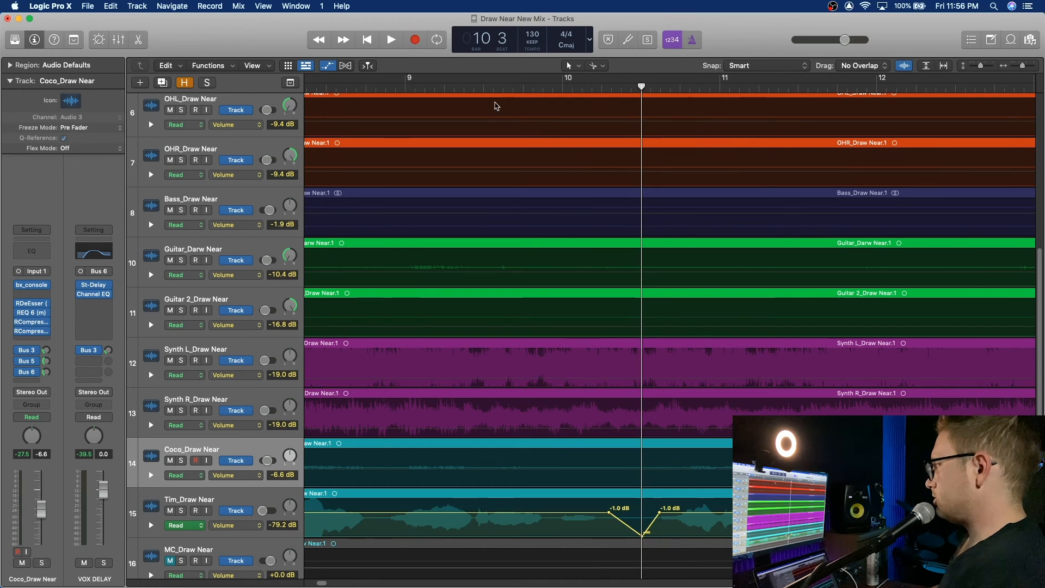
- Audition track 15's volume dip at bar 10 and hold it at -∞ dB longer, with a steeper return to -1.0 dB
left_click(485, 88)
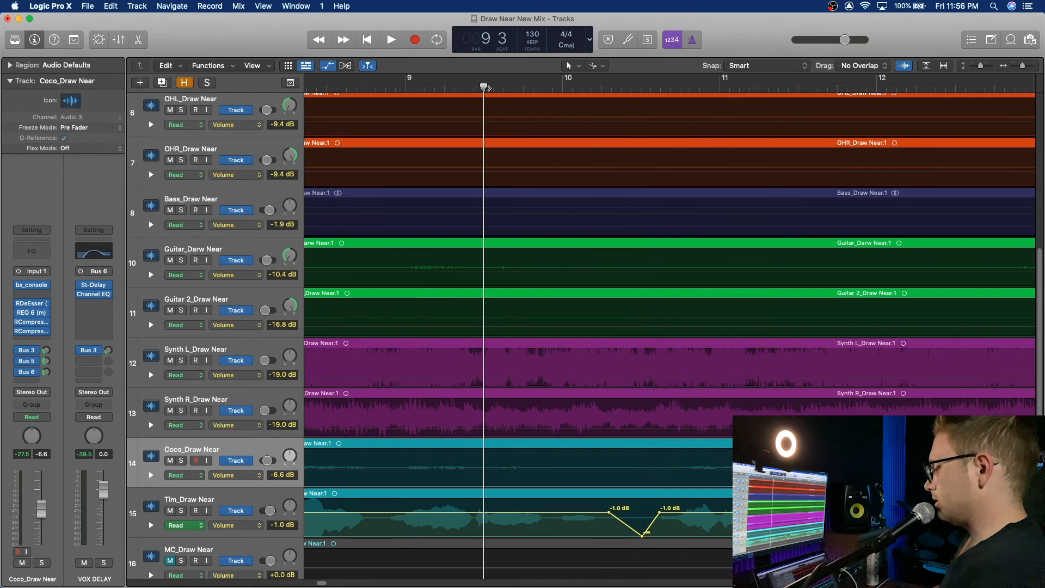
key("space")
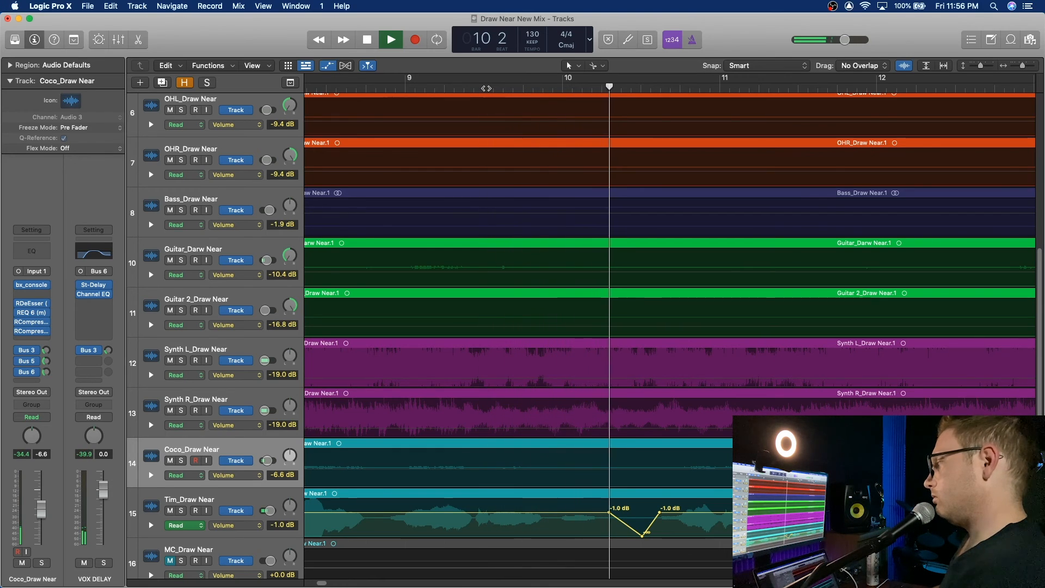
key("space")
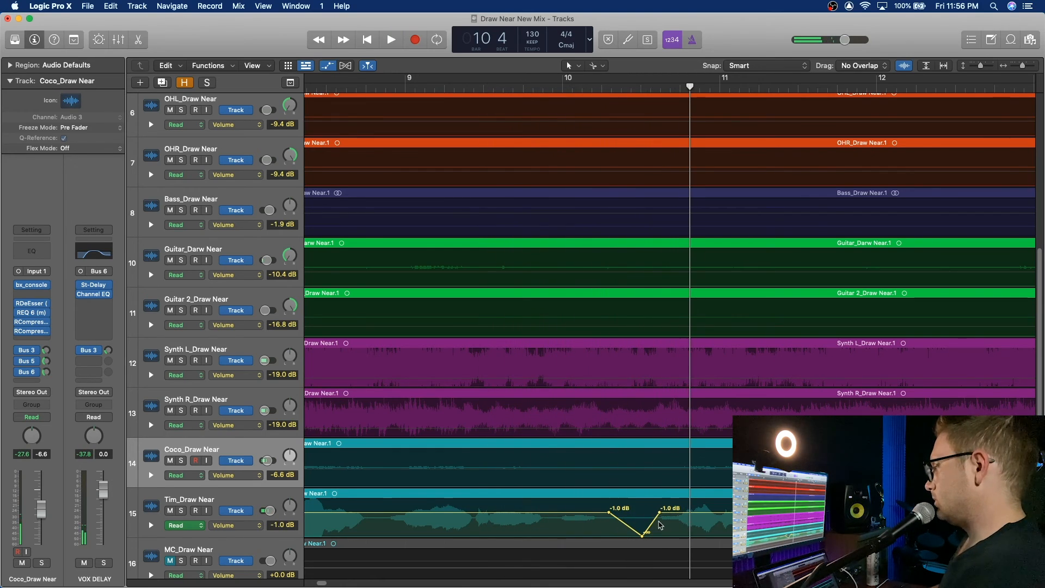
left_click_drag(655, 523, 654, 537)
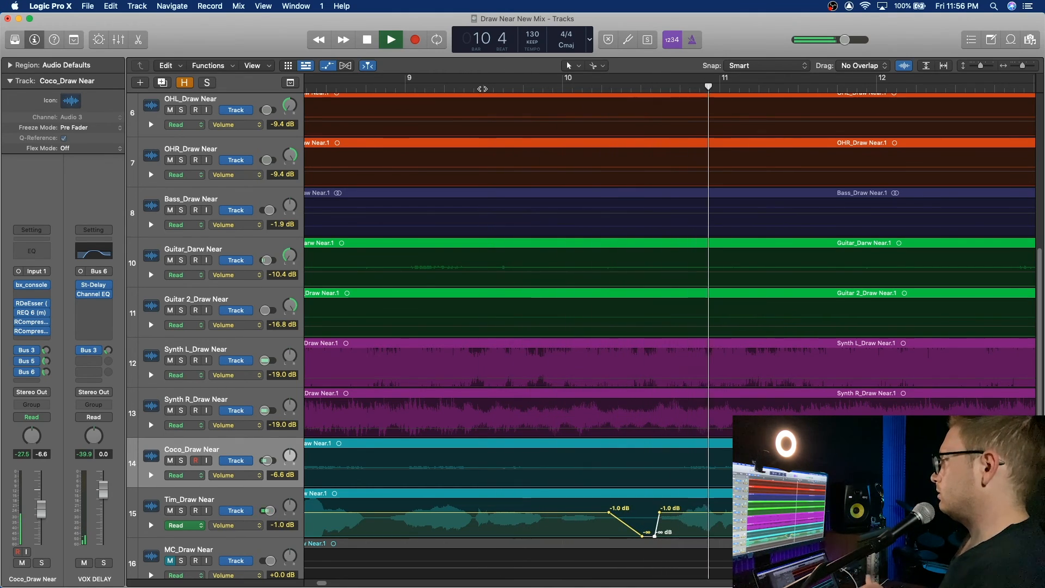
- Replay track 15's volume dip at bar 10 and listen through to about bar 19
key("space")
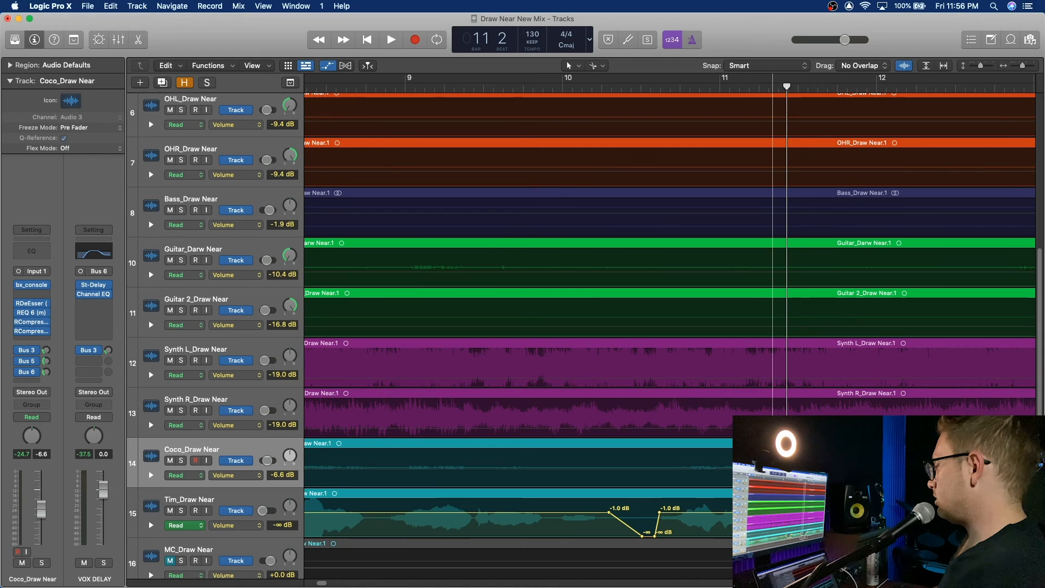
left_click(524, 87)
key("space")
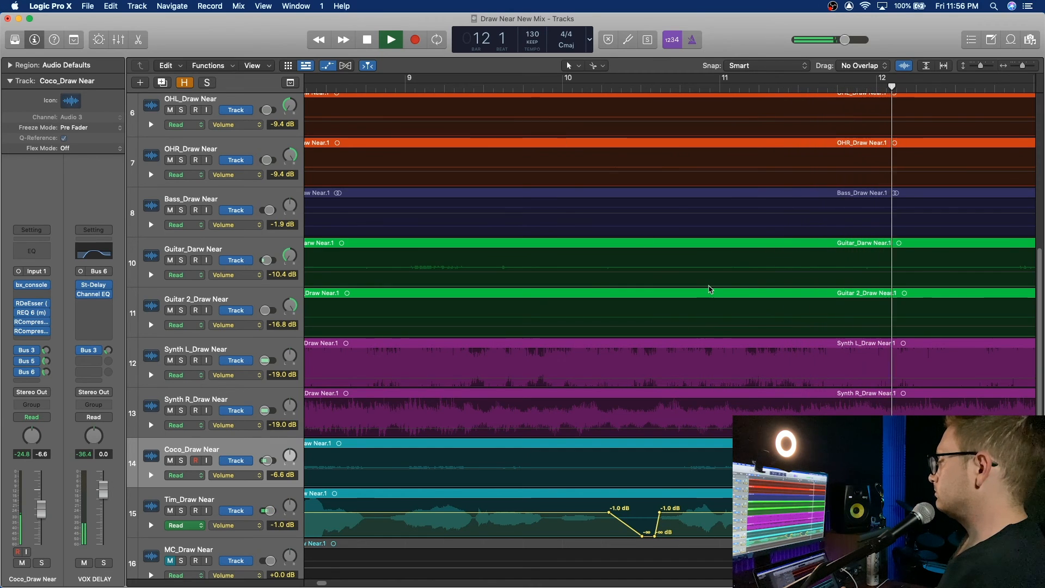
scroll(788, 324, "right", 10)
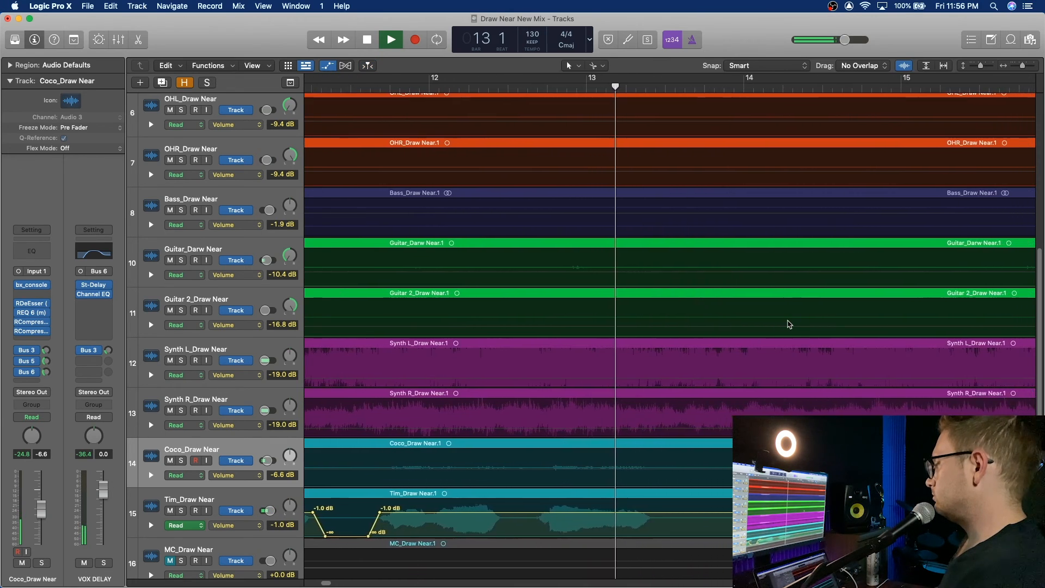
scroll(789, 324, "right", 4)
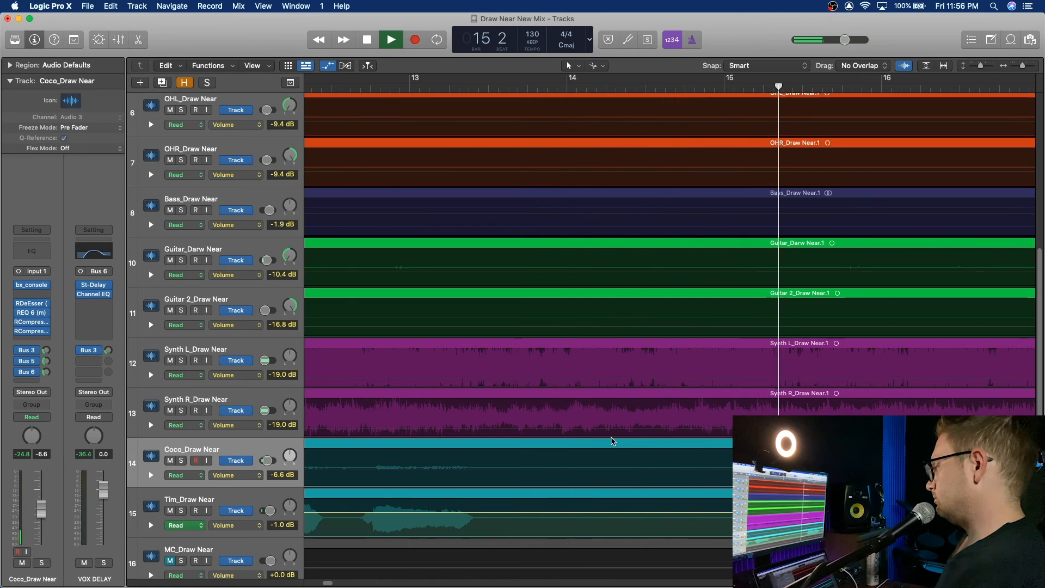
scroll(614, 441, "right", 5)
scroll(614, 442, "right", 9)
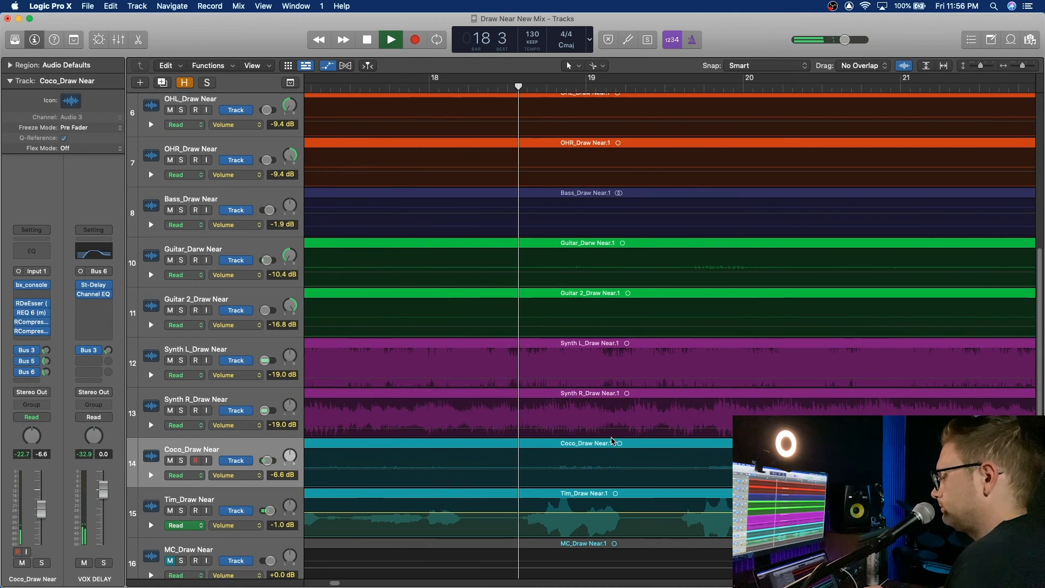
key("space")
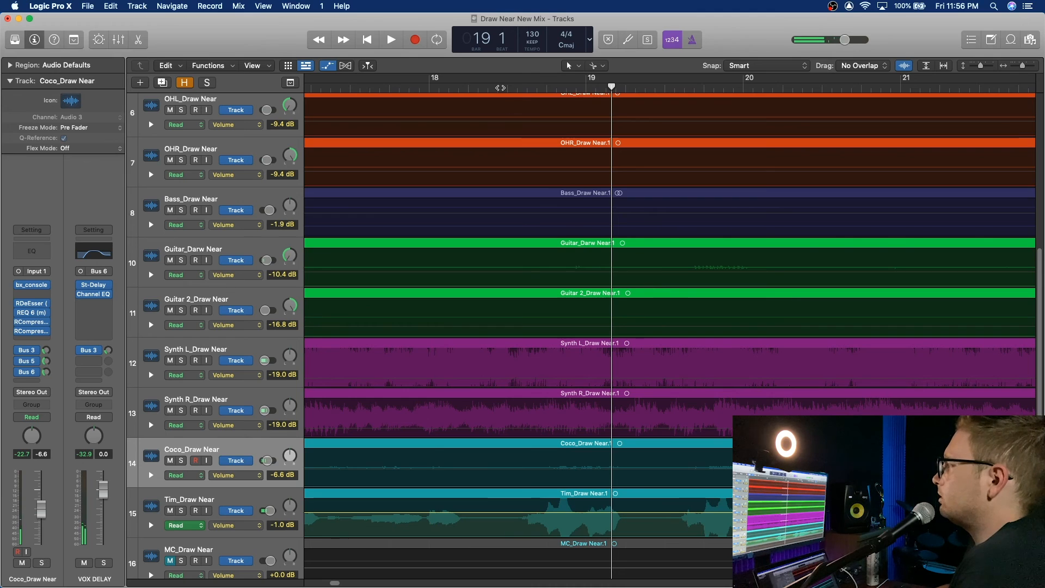
- Create a volume automation dip from -1.0 dB to -∞ on track 15 around bar 18 beats 2–3, and audition it
key("space")
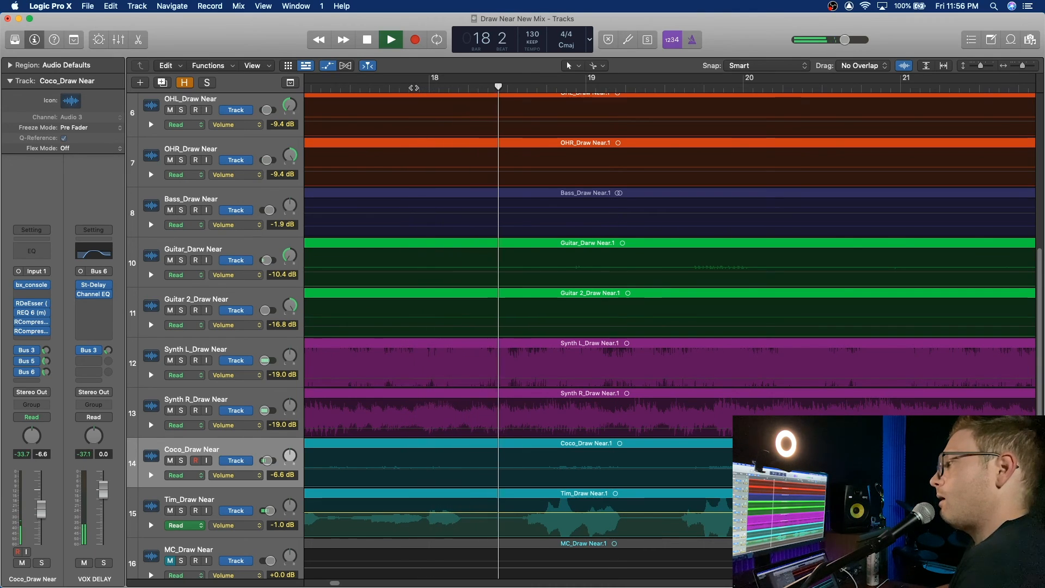
key("space")
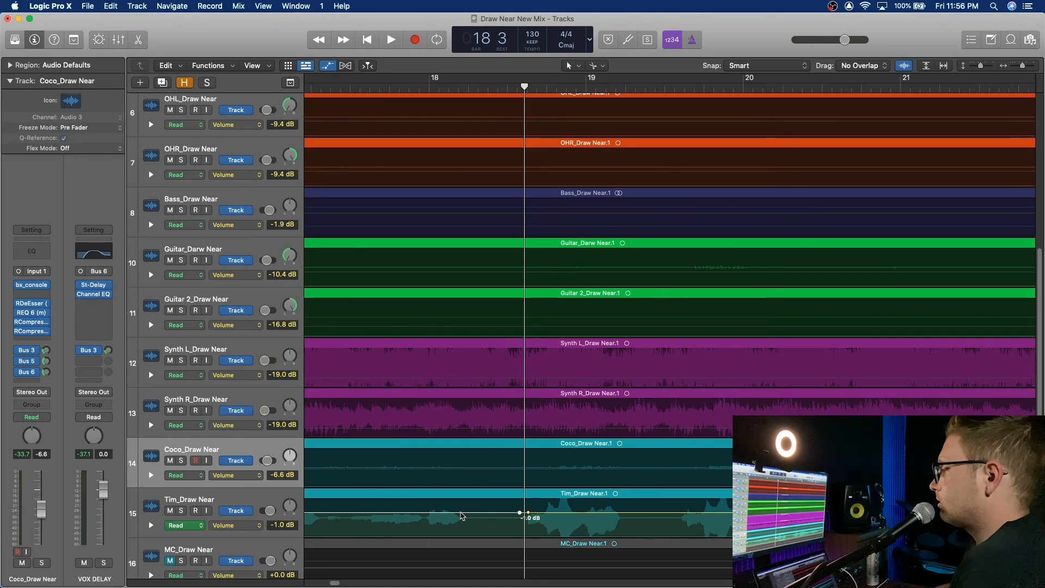
left_click_drag(511, 516, 506, 585)
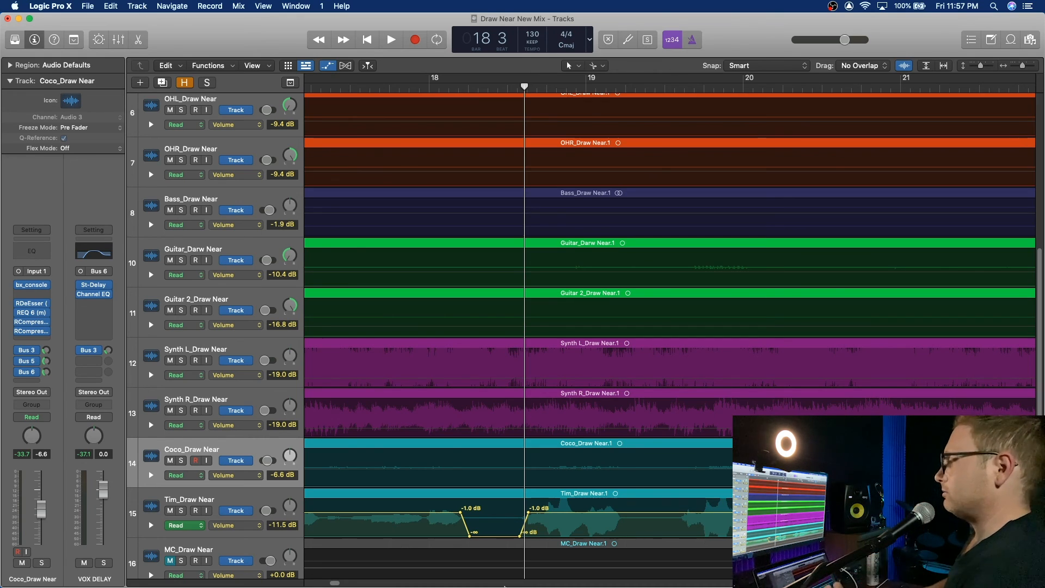
left_click(388, 90)
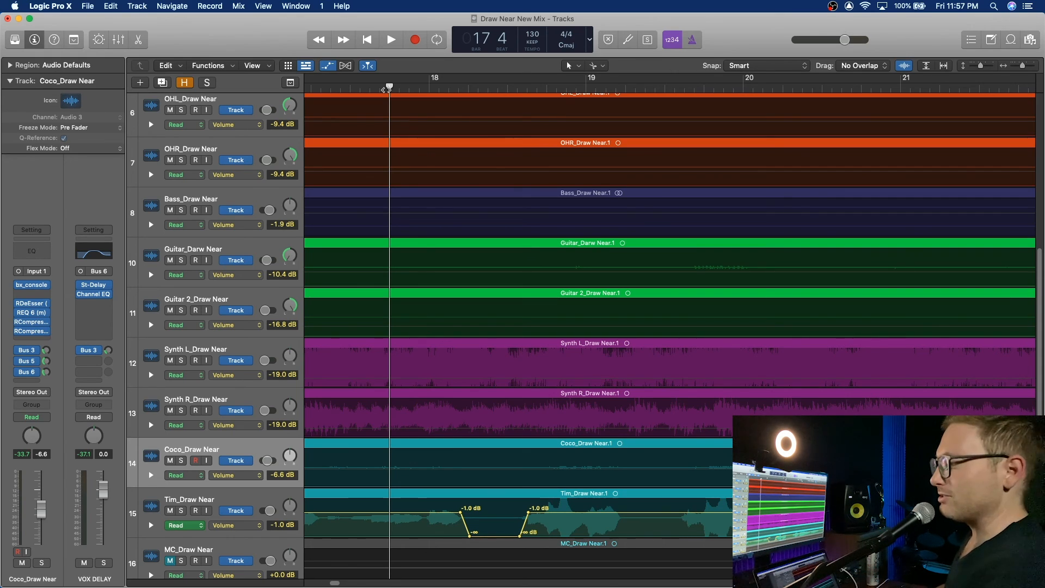
key("space")
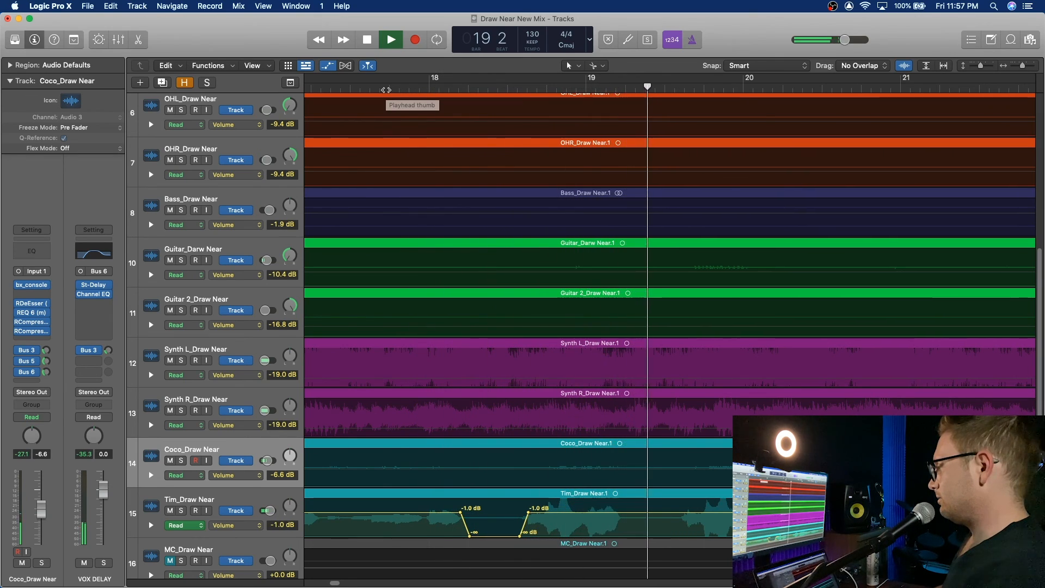
- Add a volume automation dip from -1.0 dB to -∞ on track 15 around bar 19 beats 2–3, and play it back
key("space")
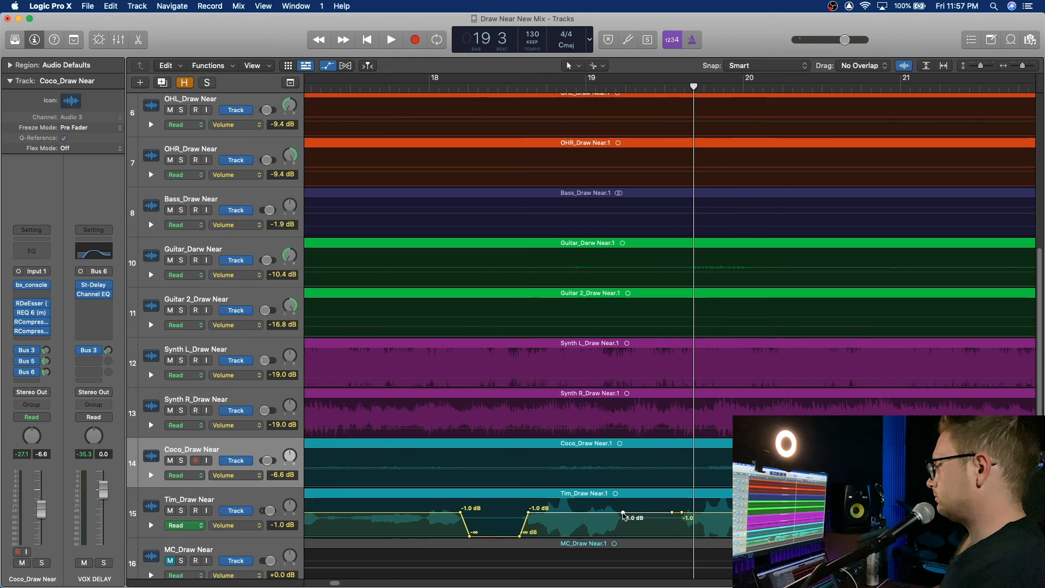
left_click_drag(660, 519, 660, 536)
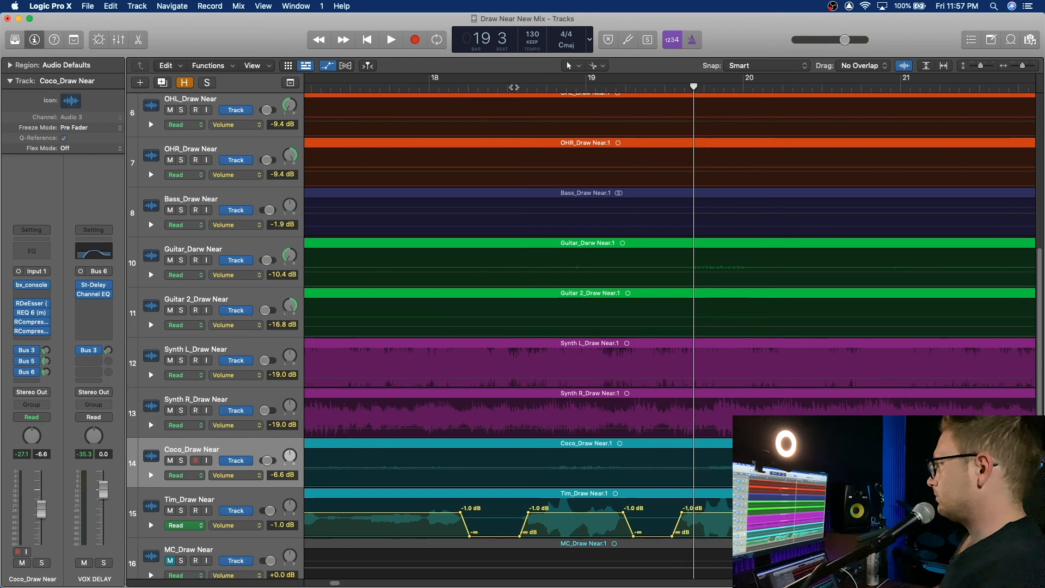
key("space")
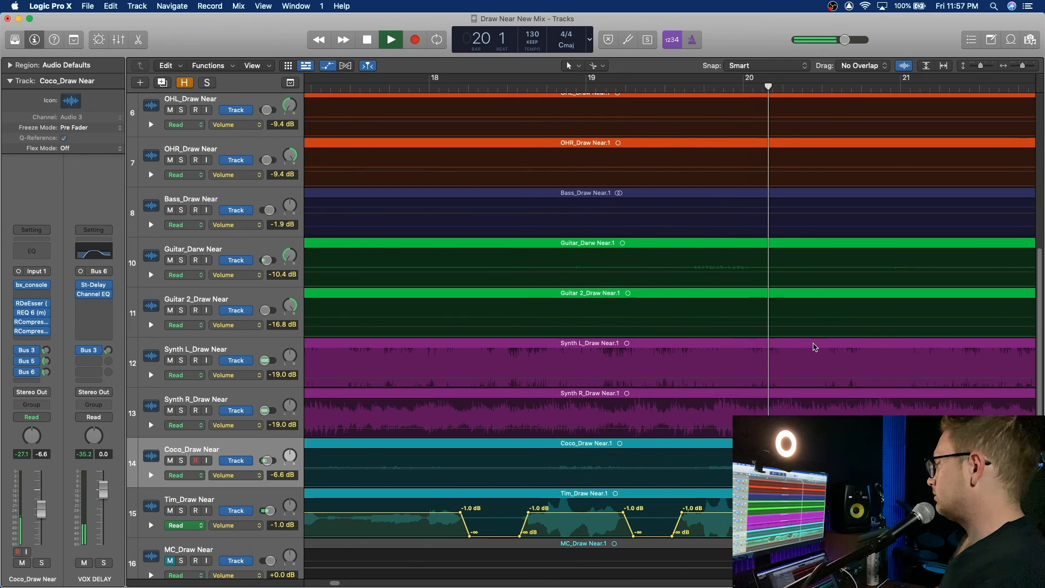
- Automate track 15's volume down to -∞ dB at about bar 21 beat 3 and back up to -1.0 dB just before bar 26
scroll(815, 346, "right", 5)
scroll(814, 347, "right", 5)
scroll(815, 347, "left", 4)
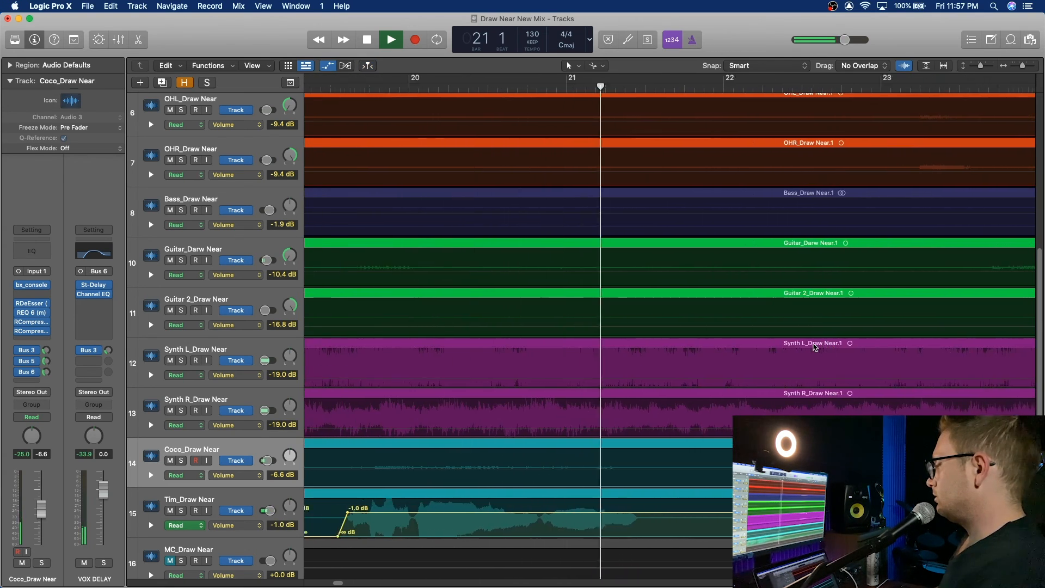
scroll(815, 347, "right", 7)
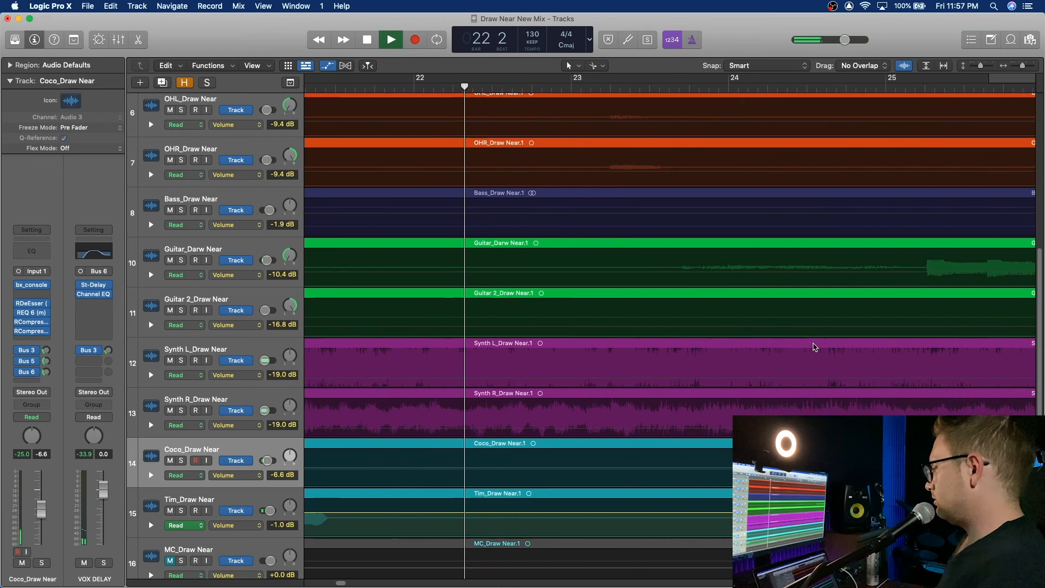
key("space")
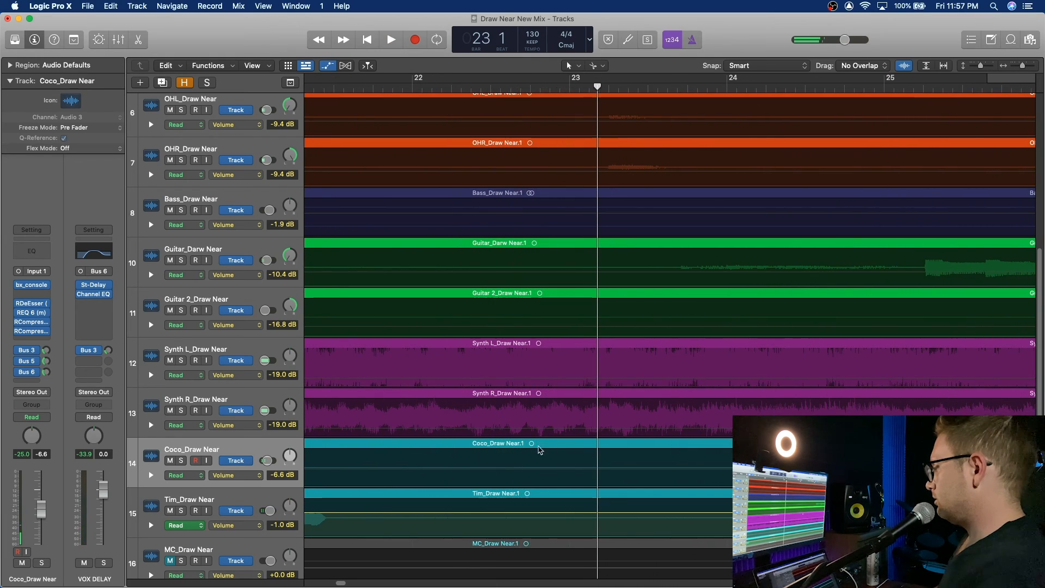
left_click(329, 512)
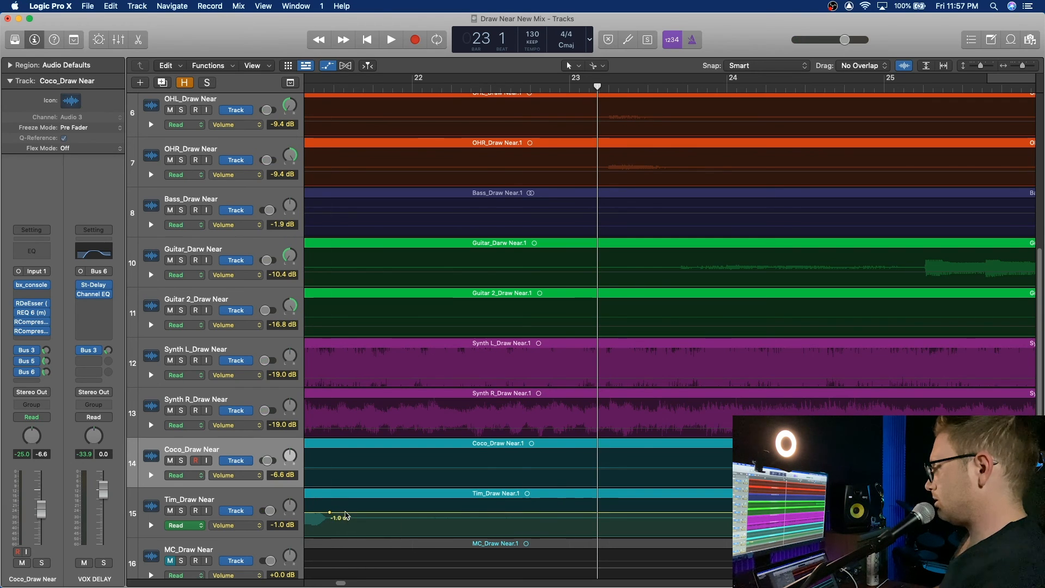
scroll(492, 505, "right", 9)
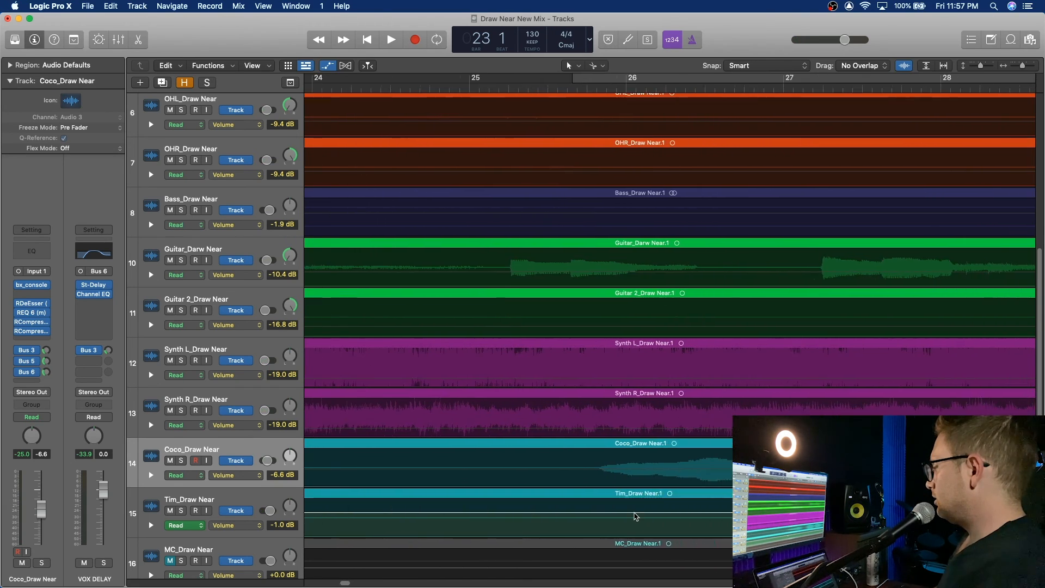
scroll(636, 516, "left", 2)
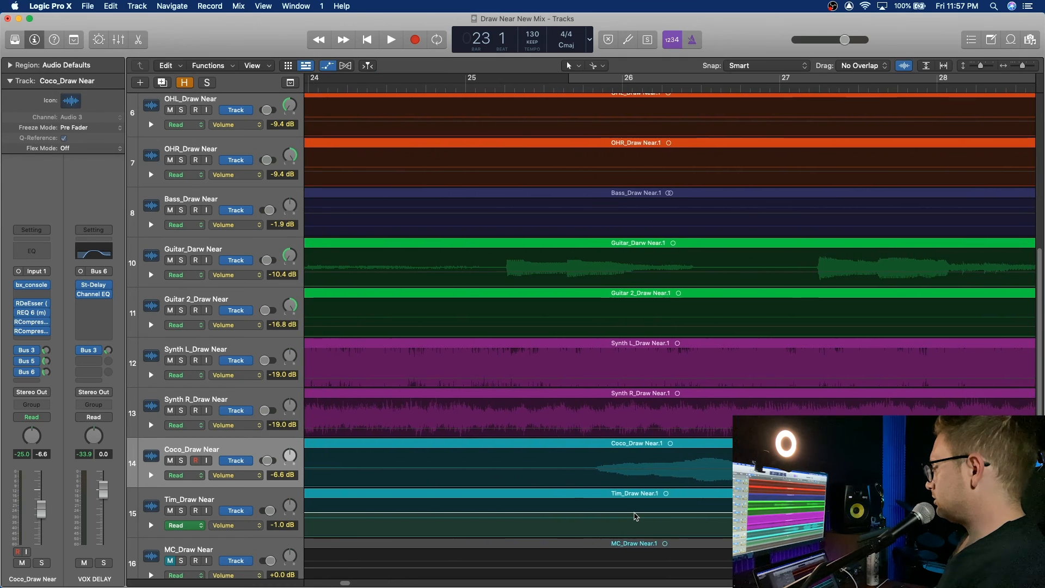
left_click_drag(573, 513, 573, 536)
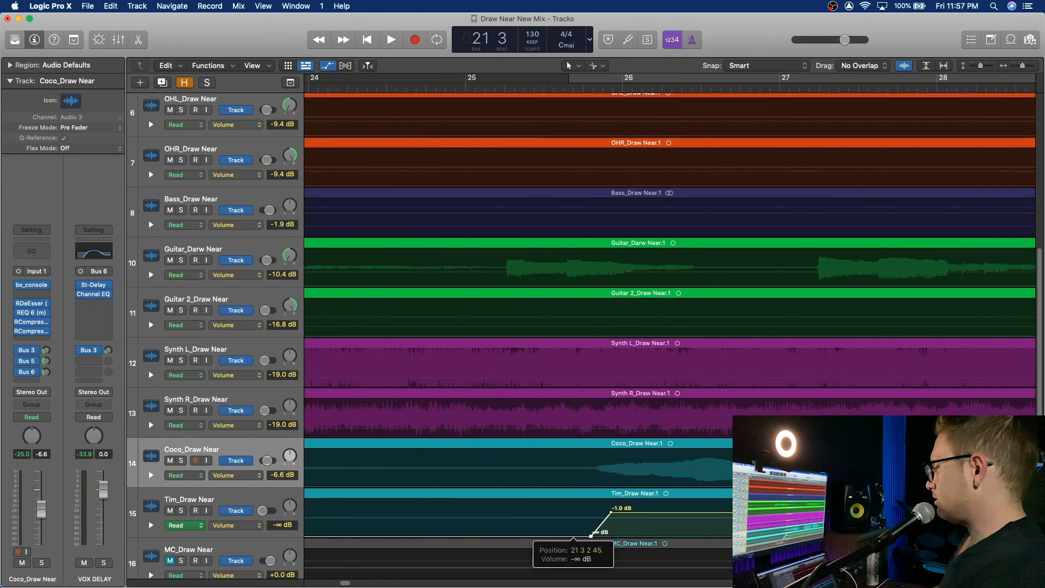
scroll(585, 515, "left", 3)
left_click(902, 536)
scroll(562, 218, "left", 3)
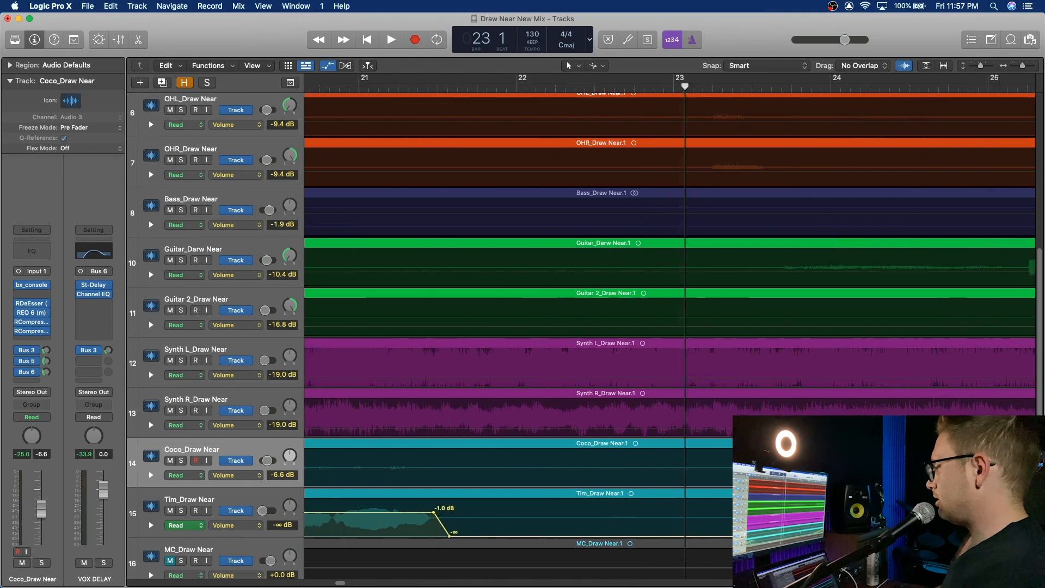
- Listen to track 15's volume fade-out at bar 21, playing on to about bar 23
left_click(482, 89)
key("space")
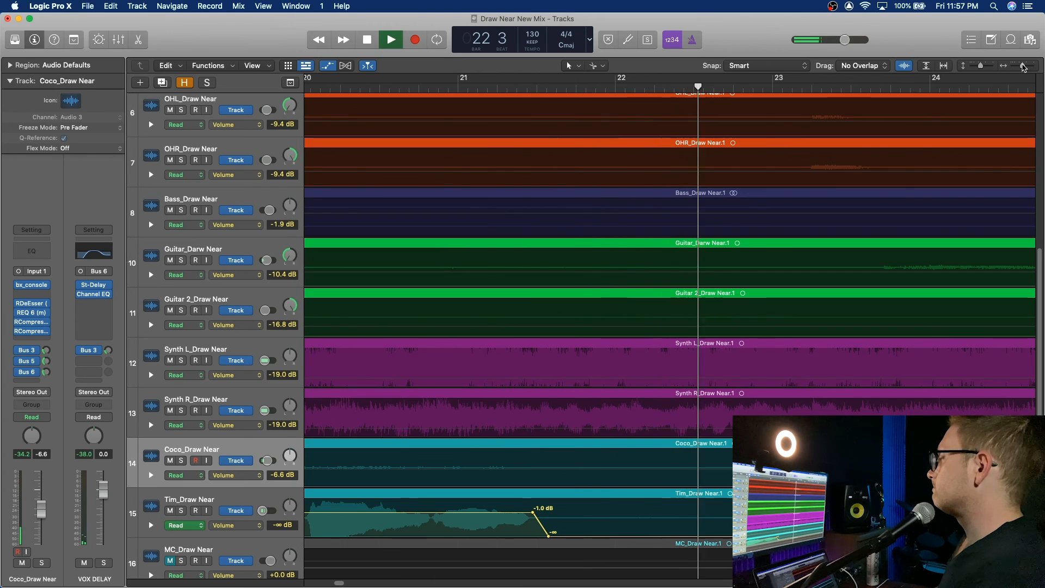
key("space")
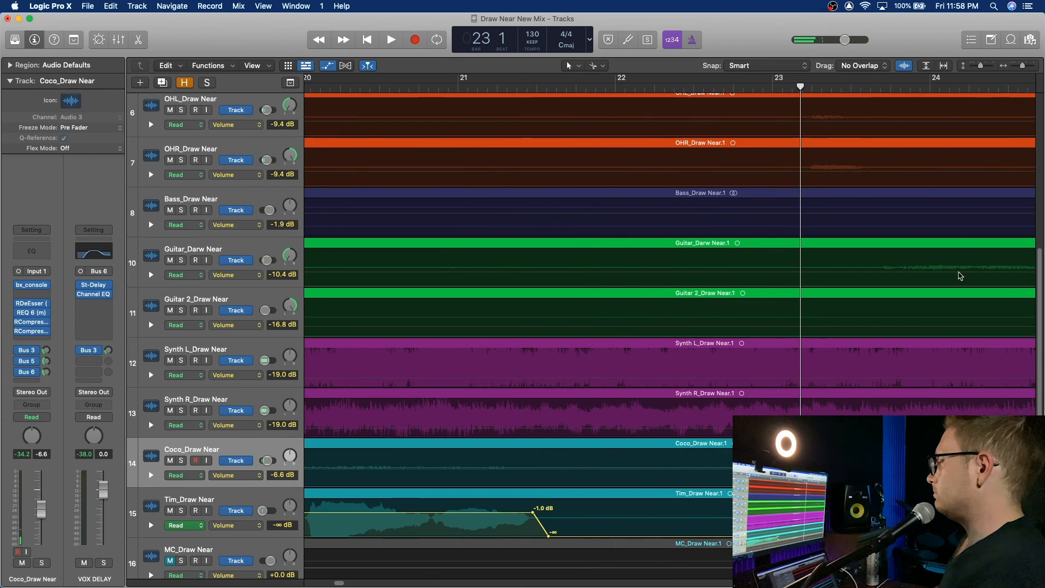
- Automate track 14's volume down to -∞ dB in the vocal gap between about bar 21 beat 4 and bar 26
scroll(961, 276, "right", 10)
left_click(860, 469)
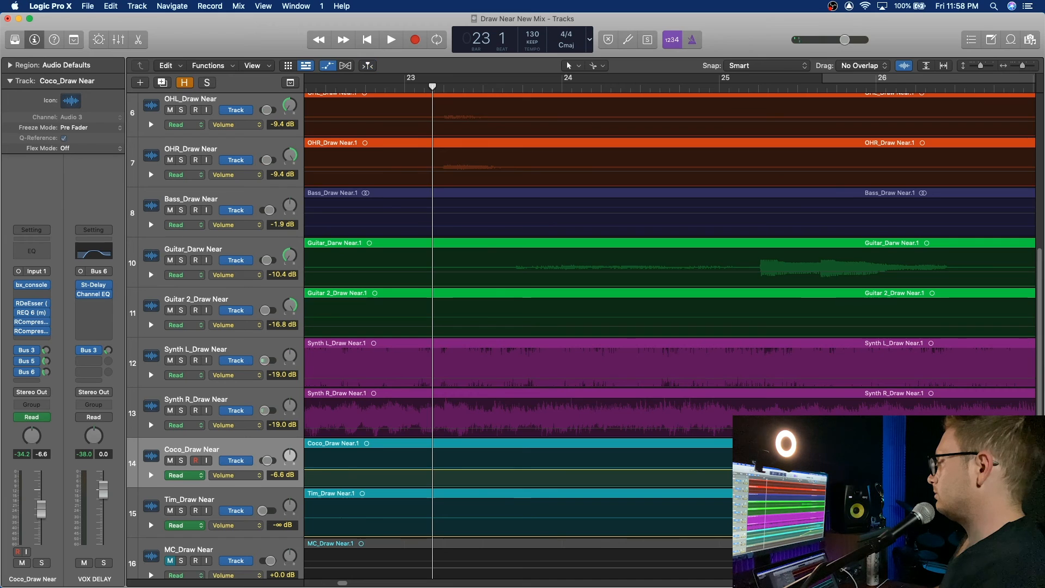
scroll(670, 332, "left", 15)
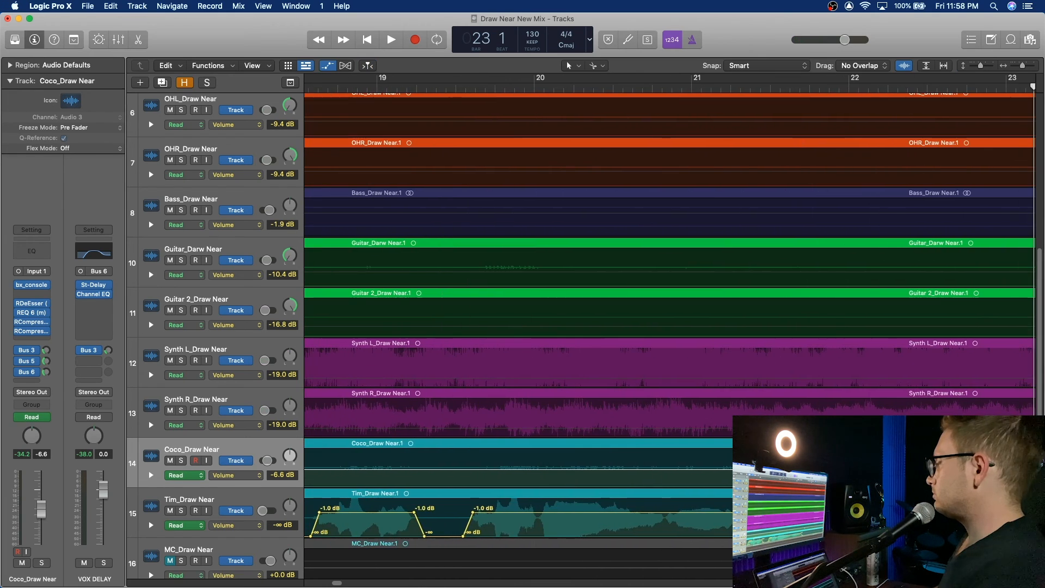
left_click(810, 82)
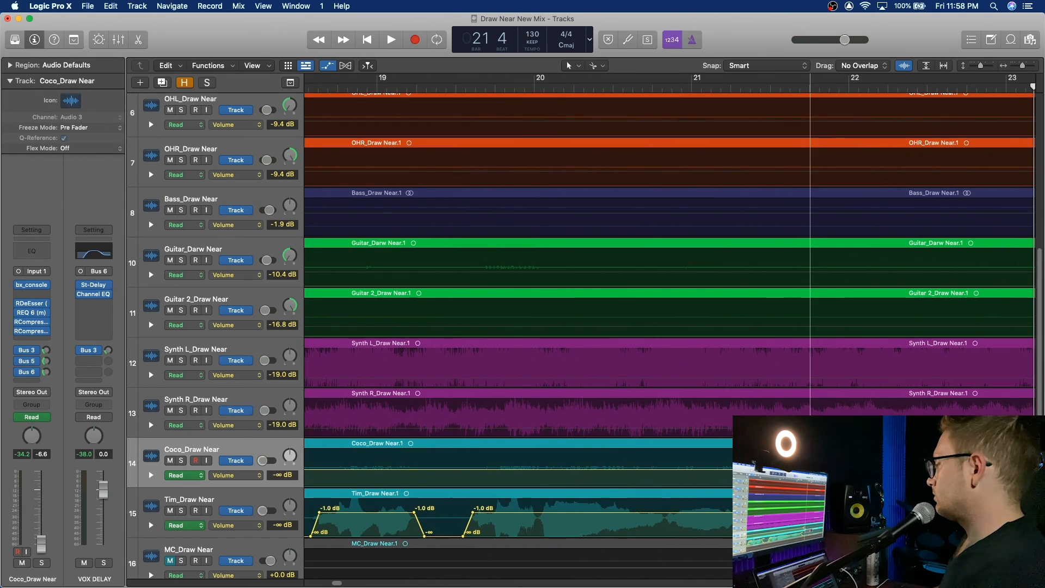
- Listen to the mix from about bar 21 through to bar 34 to check the vocal gap and the following phrases
left_click(677, 87)
key("space")
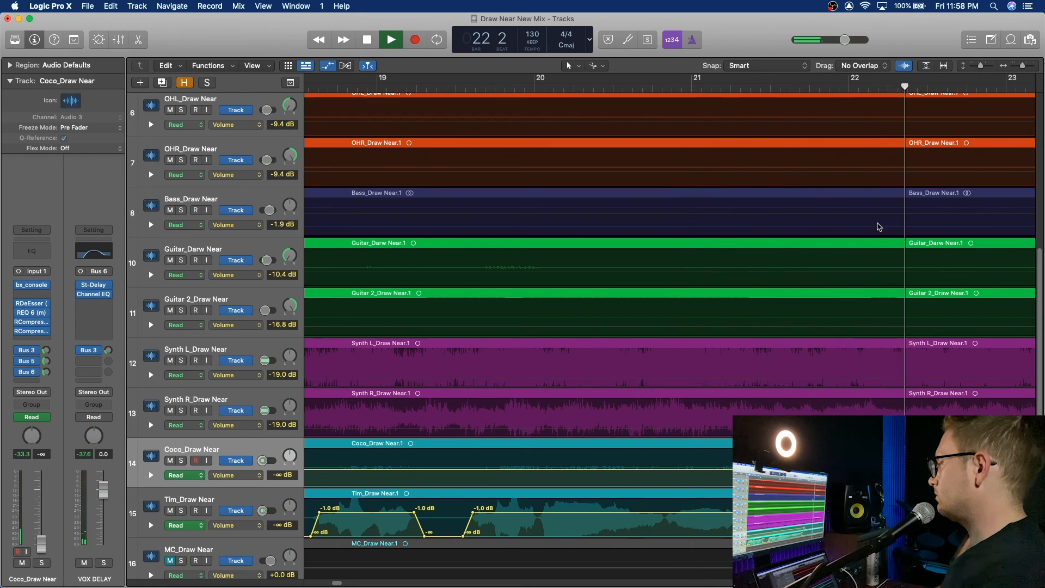
scroll(878, 226, "right", 10)
scroll(878, 226, "right", 4)
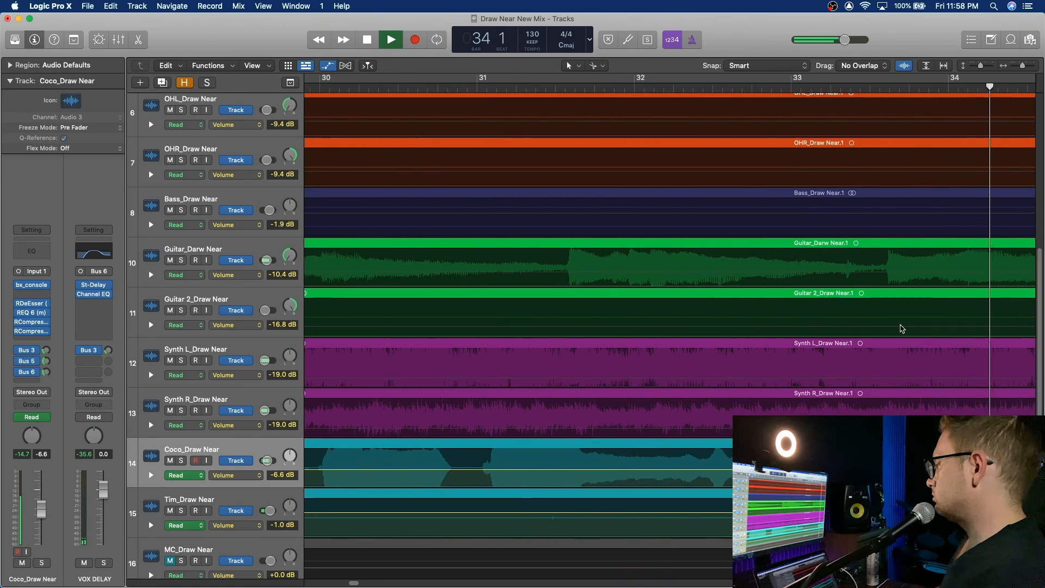
key("space")
- Audition bar 33 and automate tracks 14 and 15 down to -∞ dB there, returning to -6.6 dB and -1.0 dB around bar 34
left_click_drag(1023, 67, 1022, 66)
left_click(764, 89)
key("space")
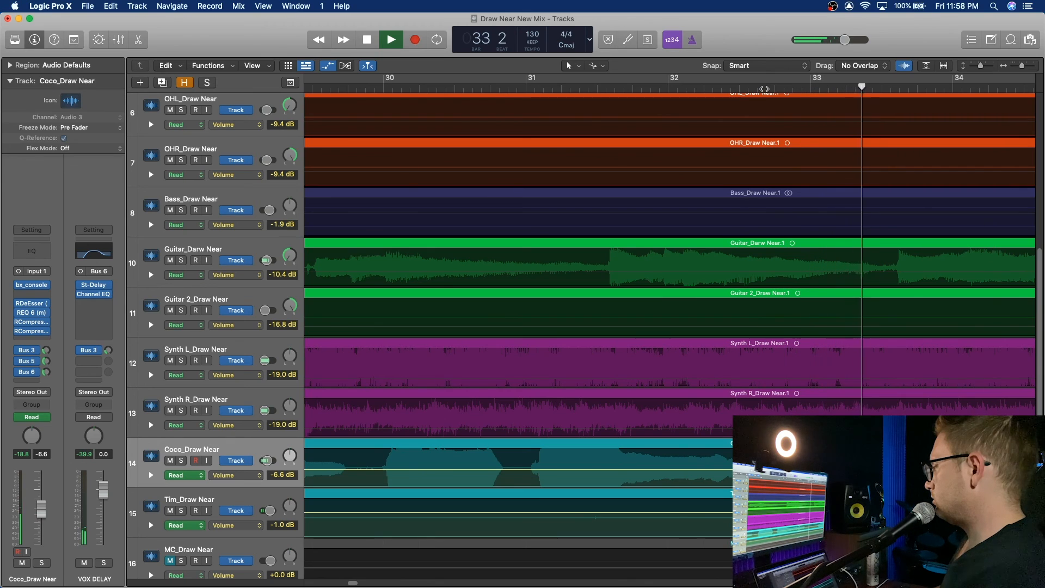
key("space")
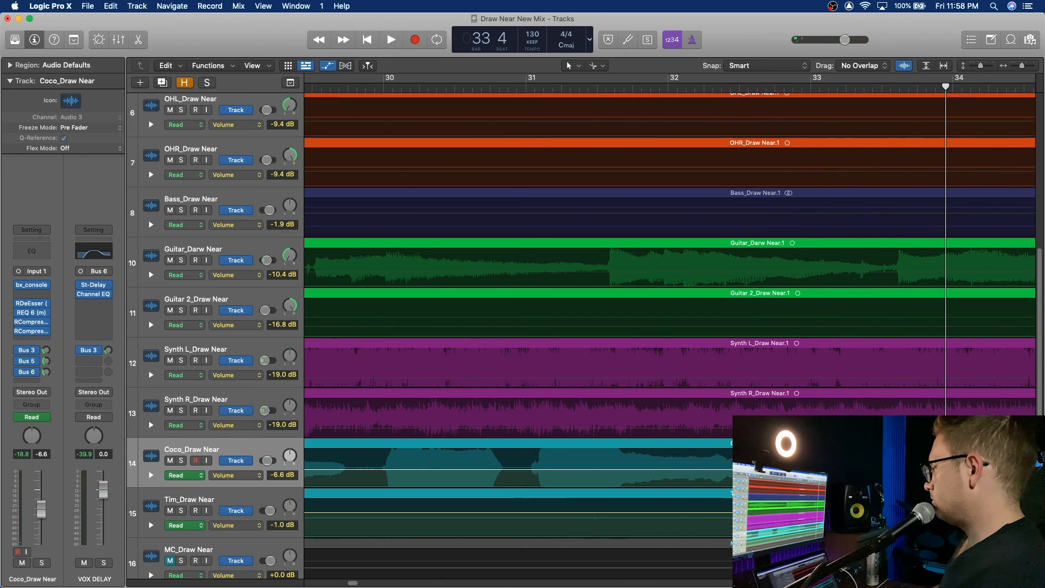
left_click_drag(41, 510, 41, 530)
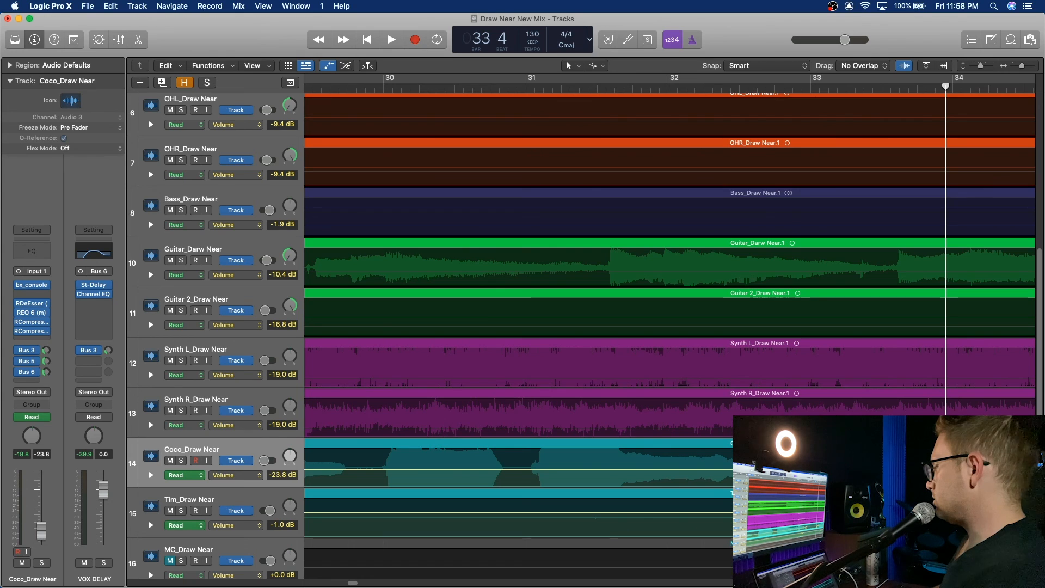
left_click_drag(795, 470, 796, 470)
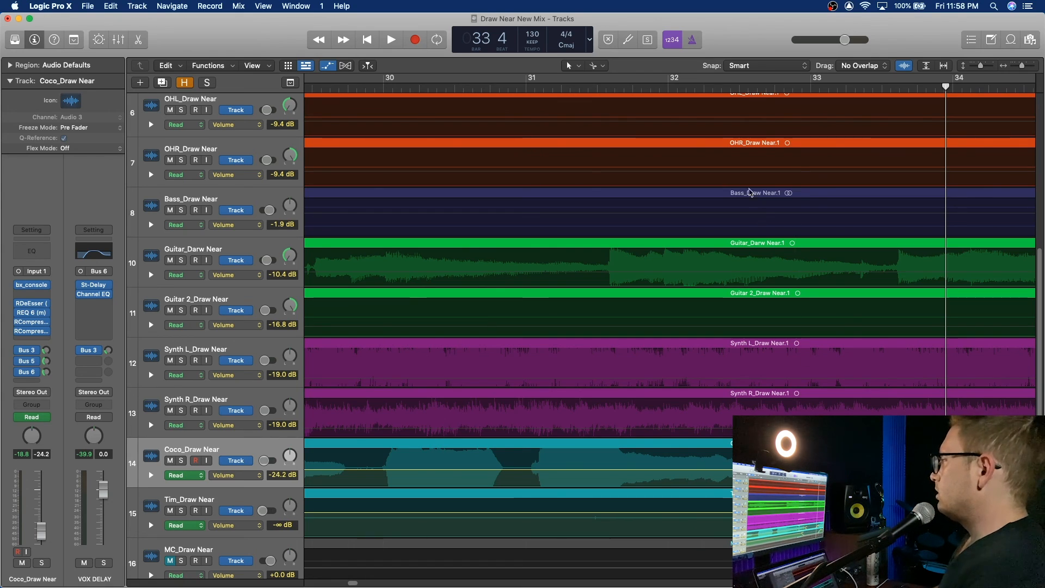
double_click(617, 83)
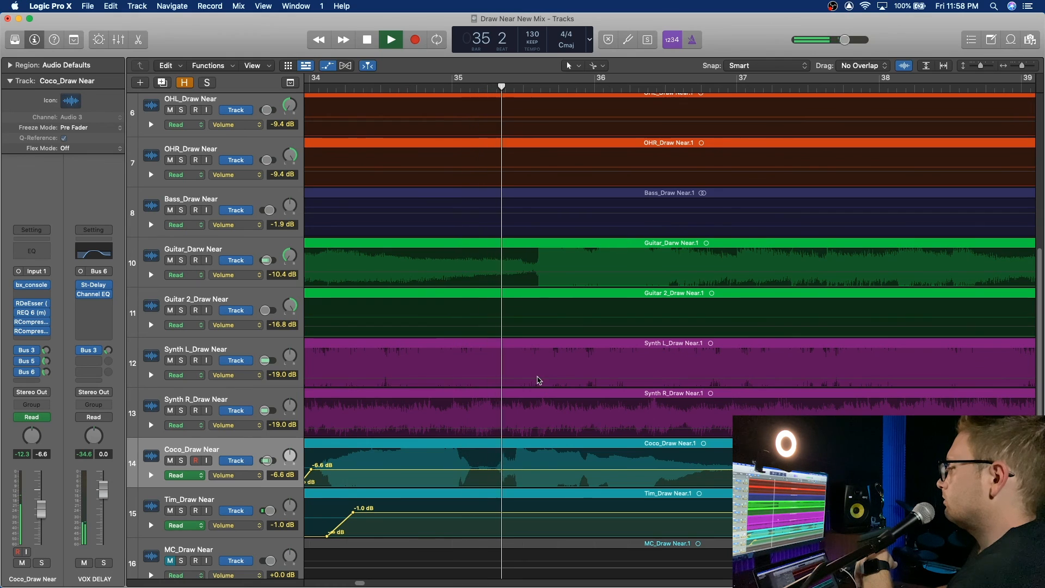
- Move the end of track 14's volume ramp back to -6.6 dB slightly later, just past bar 34, and replay from bar 32
key("space")
scroll(458, 463, "left", 3)
left_click_drag(450, 469, 463, 468)
scroll(459, 451, "left", 2)
scroll(459, 451, "left", 1)
left_click(329, 88)
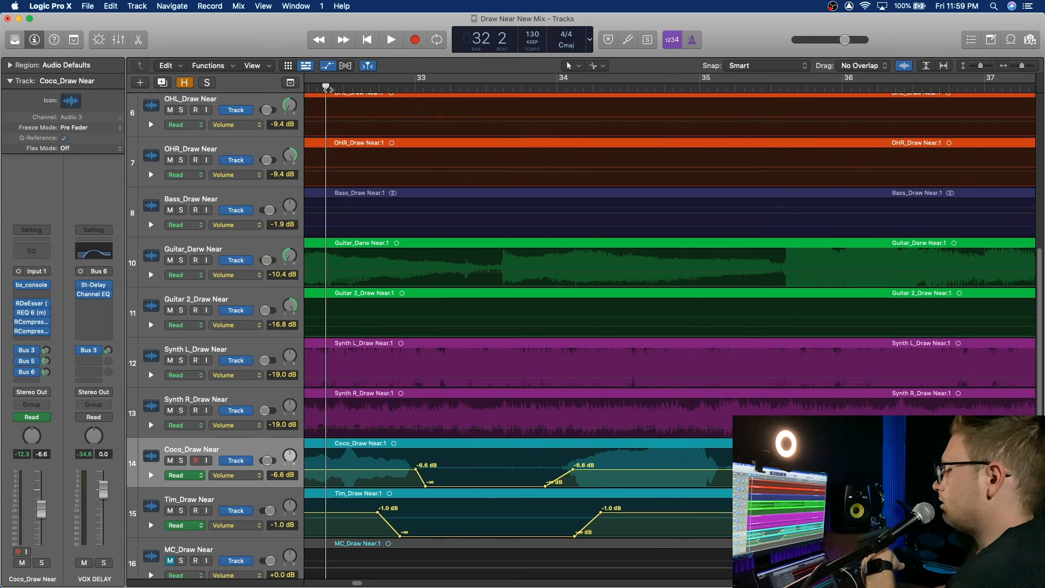
- Listen to the mix from about bar 32 to bar 43, following the vocal waveforms on tracks 14 and 15
key("space")
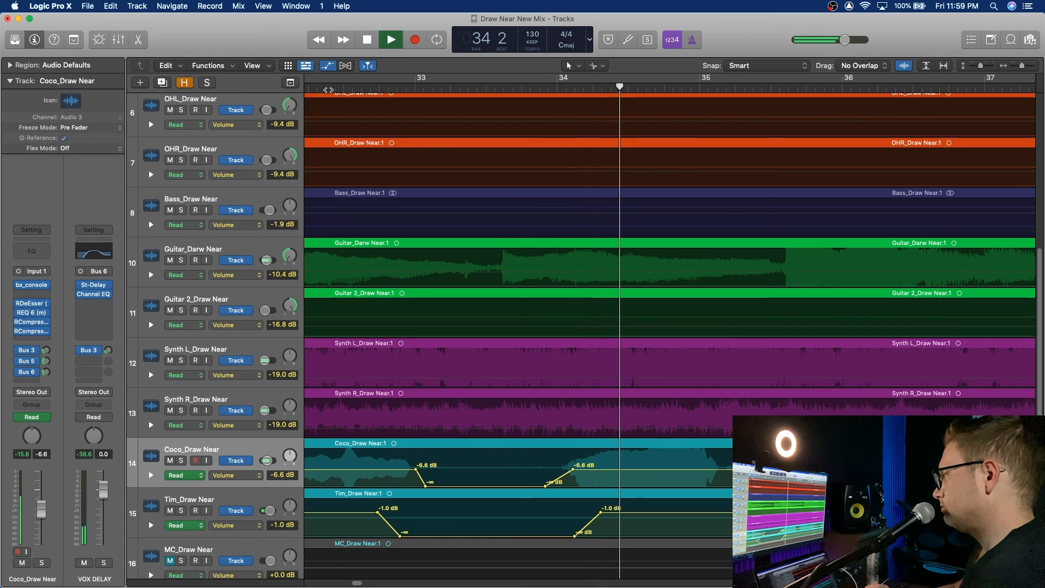
scroll(852, 296, "right", 5)
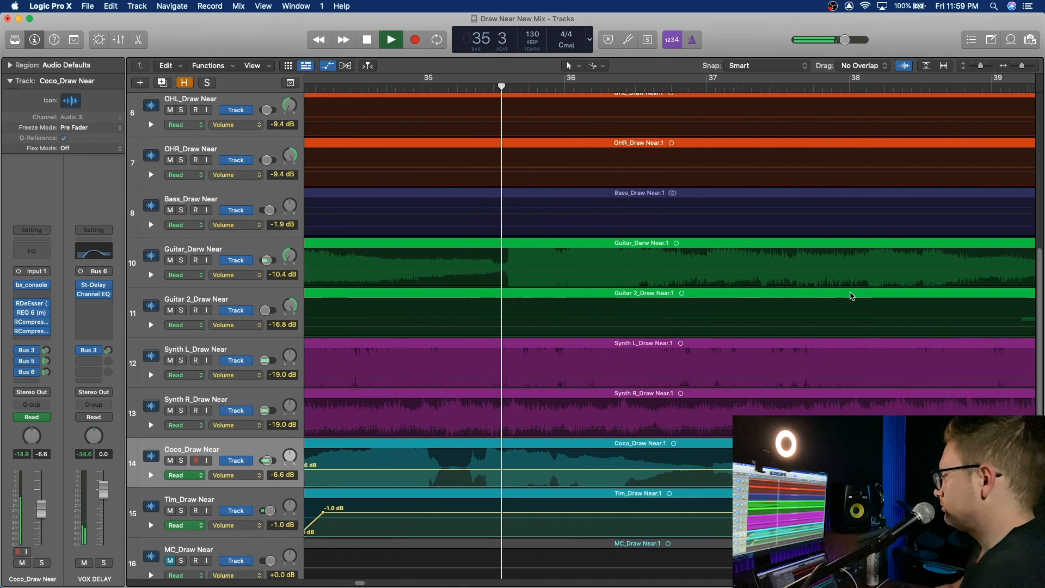
scroll(852, 296, "right", 3)
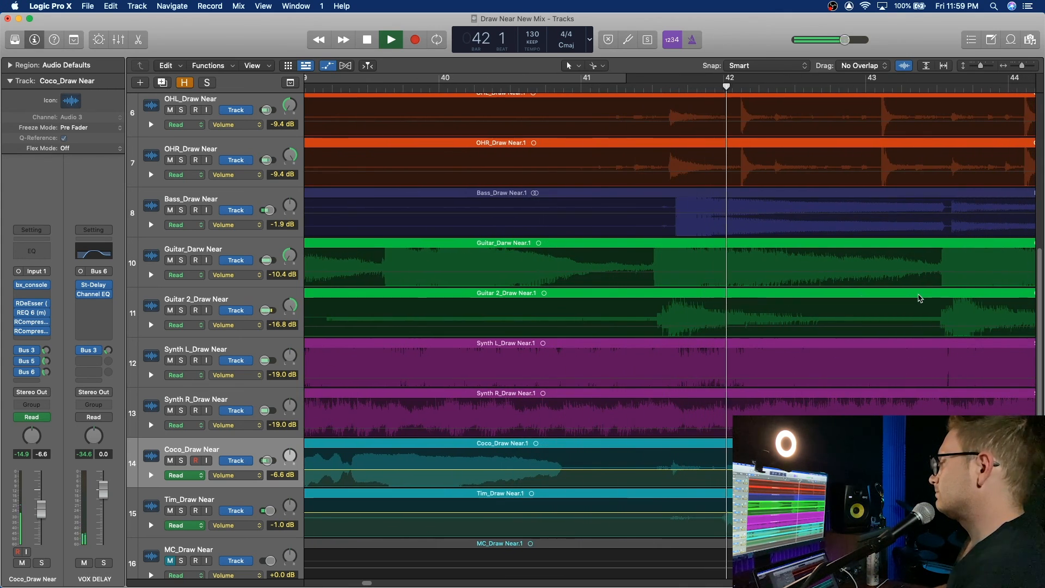
key("space")
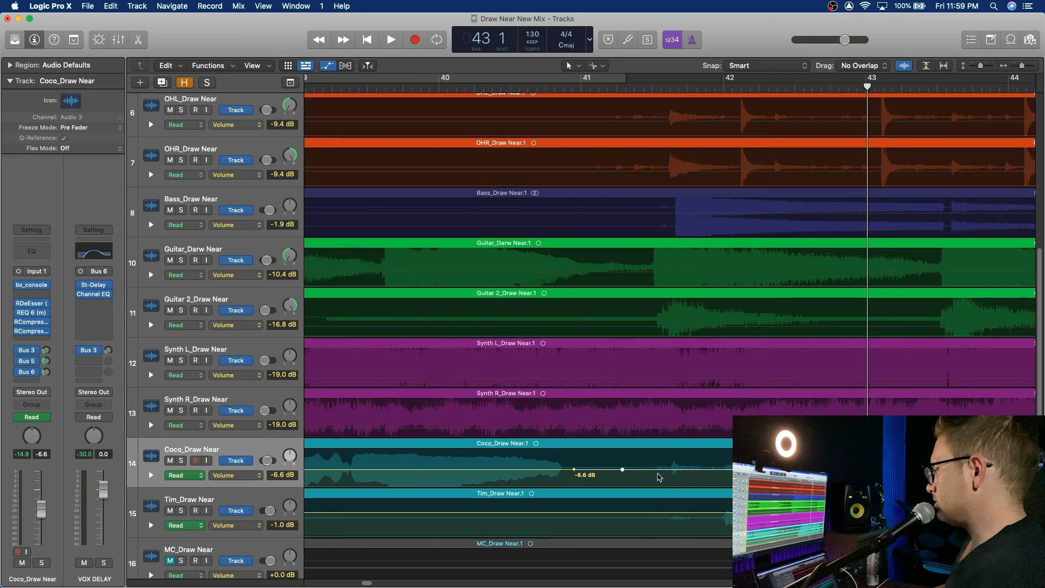
- Replay from bar 40 and lower track 14's volume automation to -12.4 dB from about bar 41 onward
left_click(457, 89)
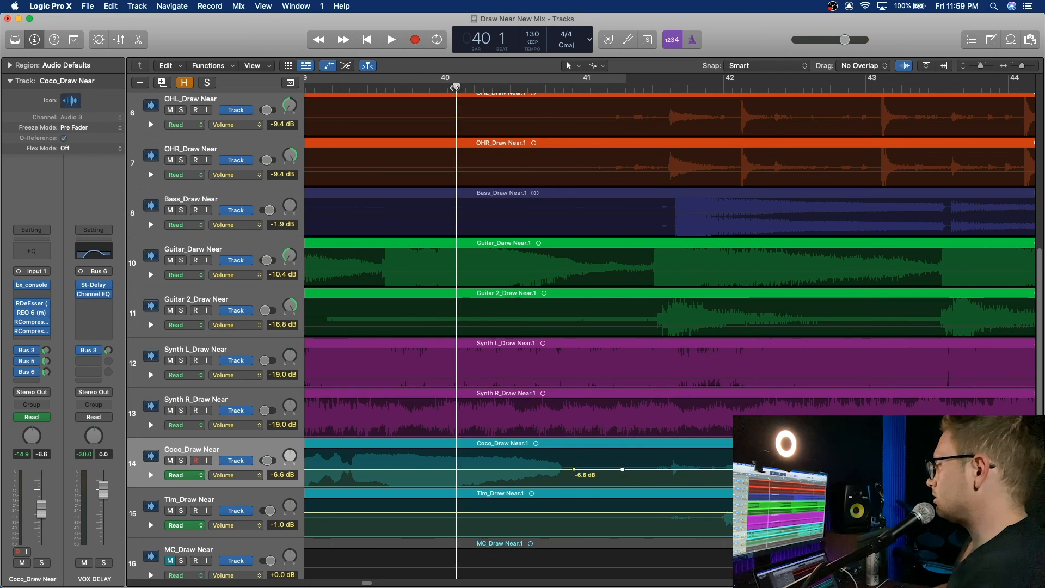
key("space")
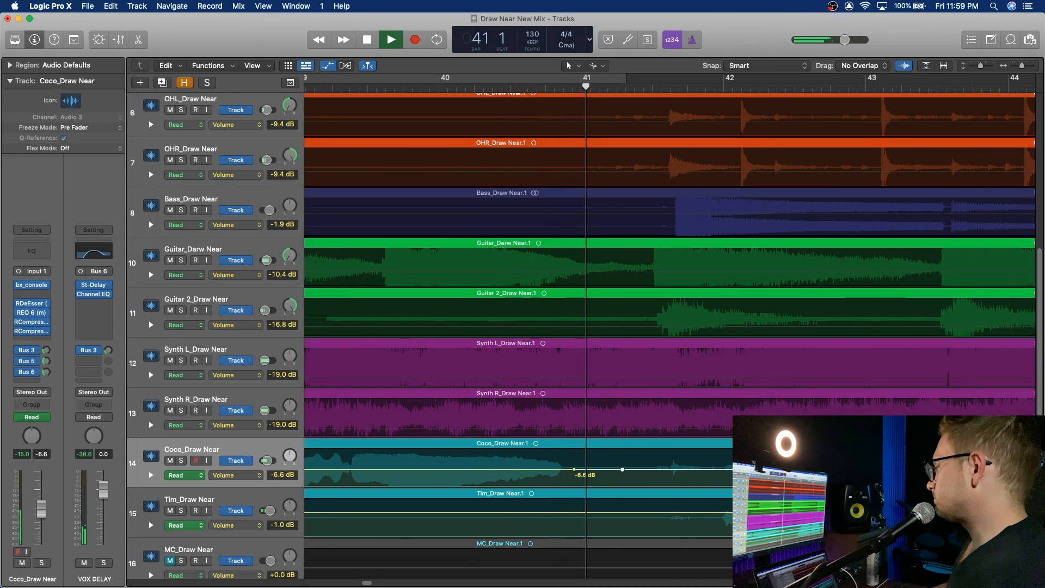
left_click_drag(622, 469, 622, 474)
left_click_drag(622, 471, 622, 474)
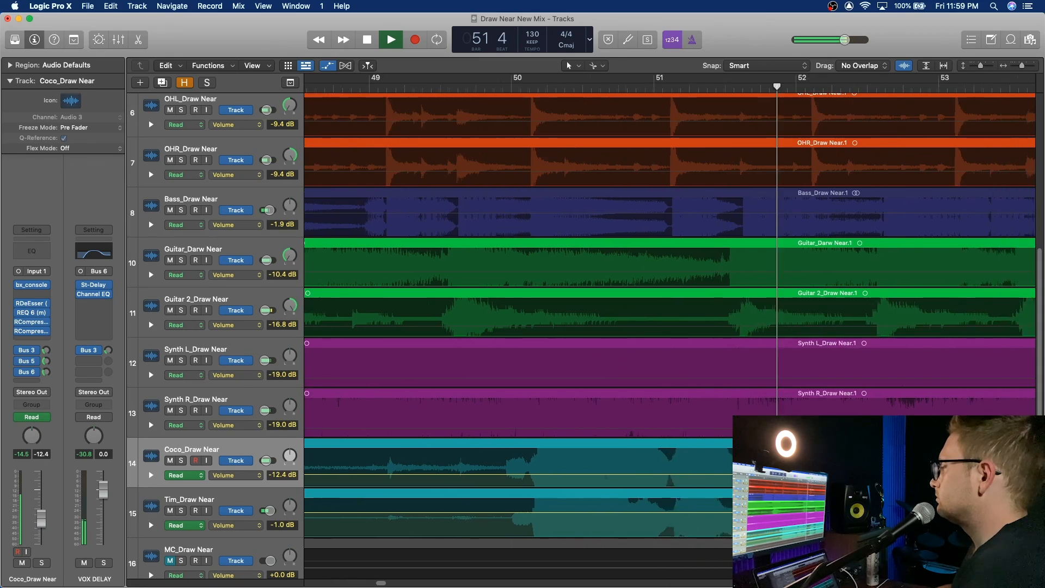
- Survey the vocal waveforms across the rest of the song for gaps while playback continues
left_click_drag(1021, 66, 1008, 66)
scroll(853, 223, "right", 2)
scroll(855, 228, "right", 3)
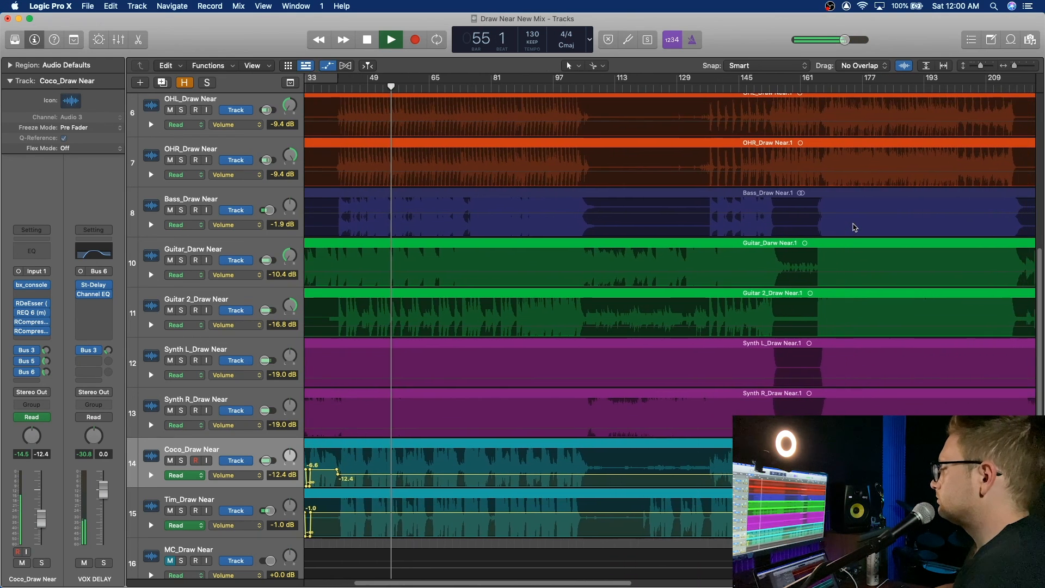
scroll(855, 228, "right", 3)
scroll(855, 228, "right", 2)
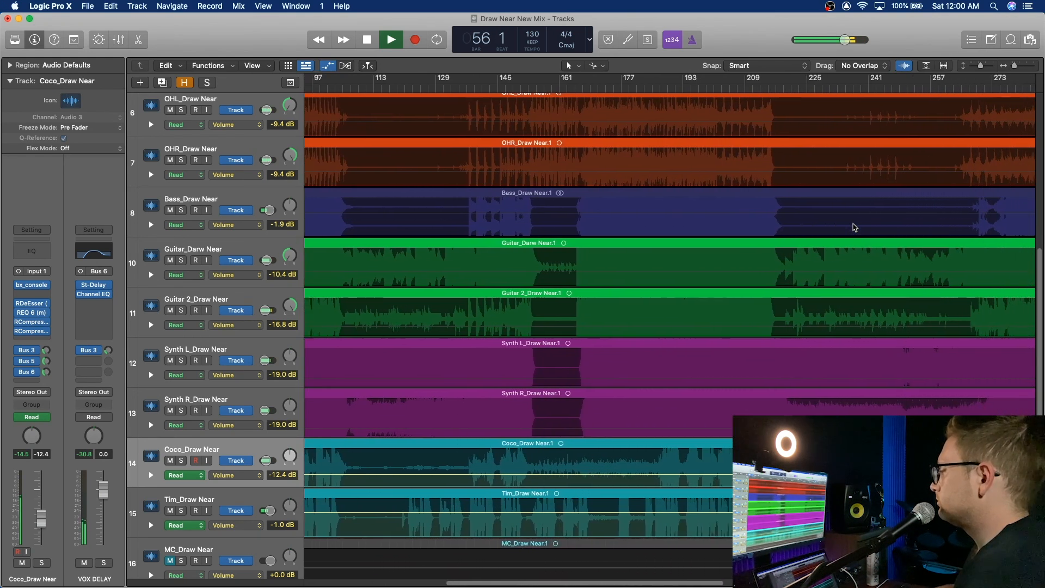
scroll(854, 228, "left", 4)
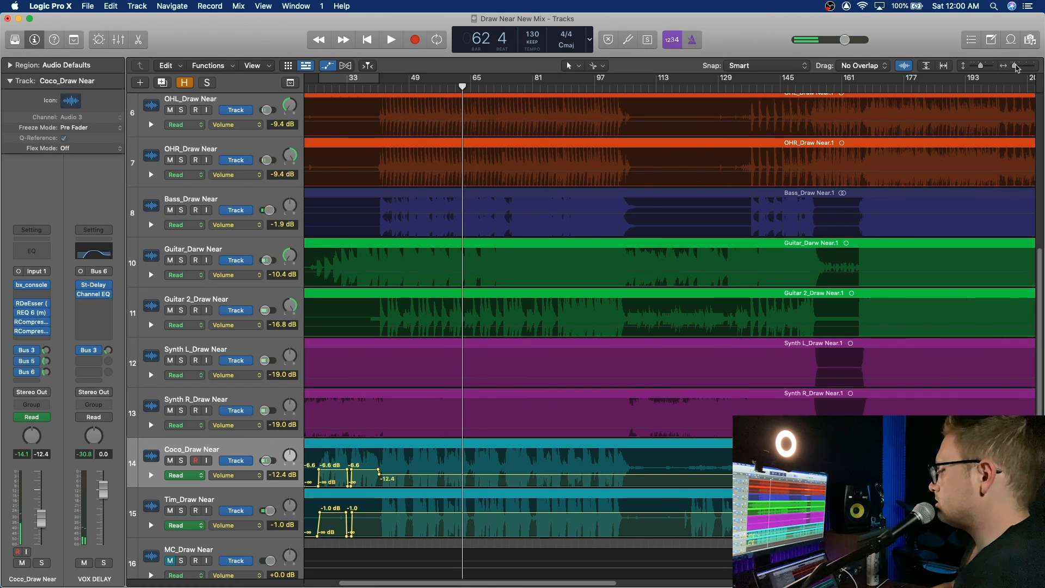
- Audition around bar 61, automate track 15's volume down to -∞ dB in the short gap before bar 62, and replay from about bar 59
left_click(1016, 67)
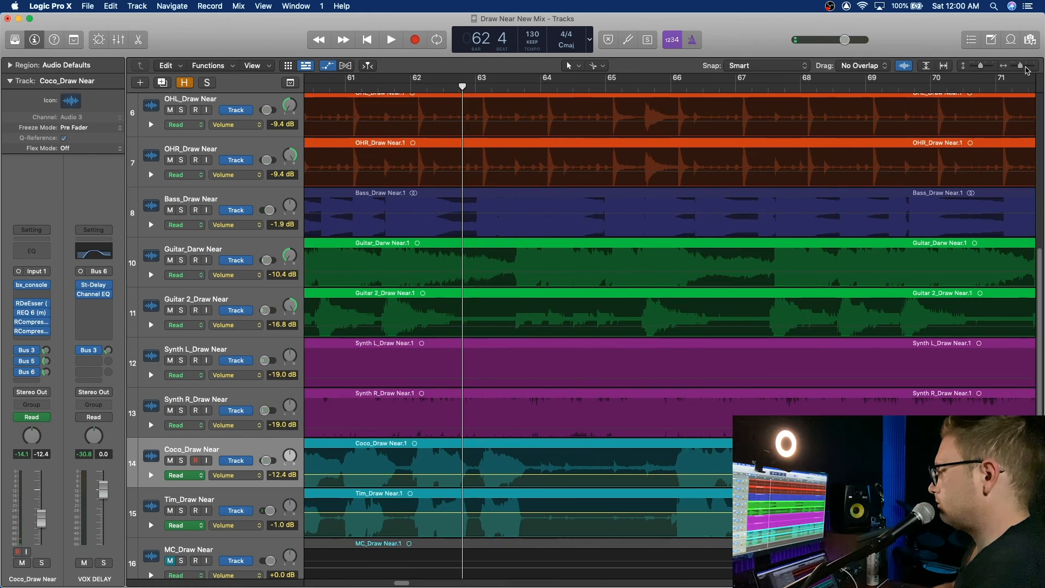
scroll(587, 141, "left", 3)
left_click(508, 85)
key("space")
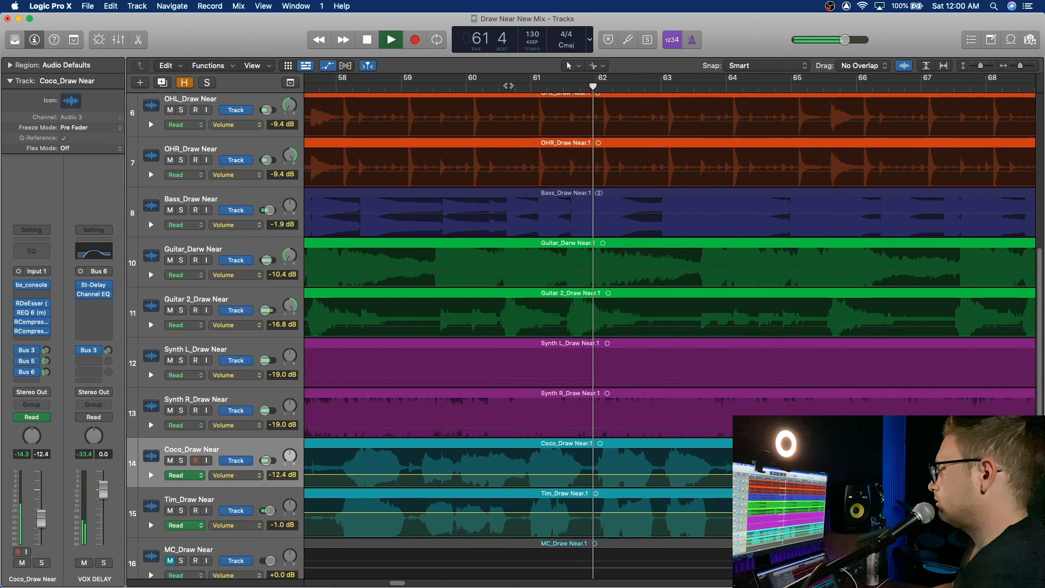
key("space")
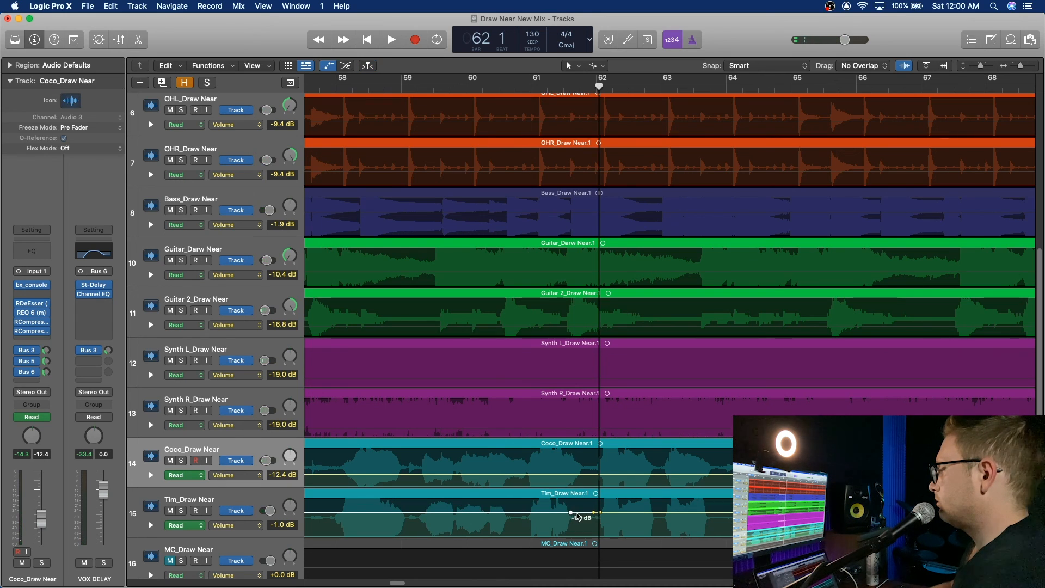
left_click_drag(587, 516, 586, 539)
left_click(448, 88)
key("space")
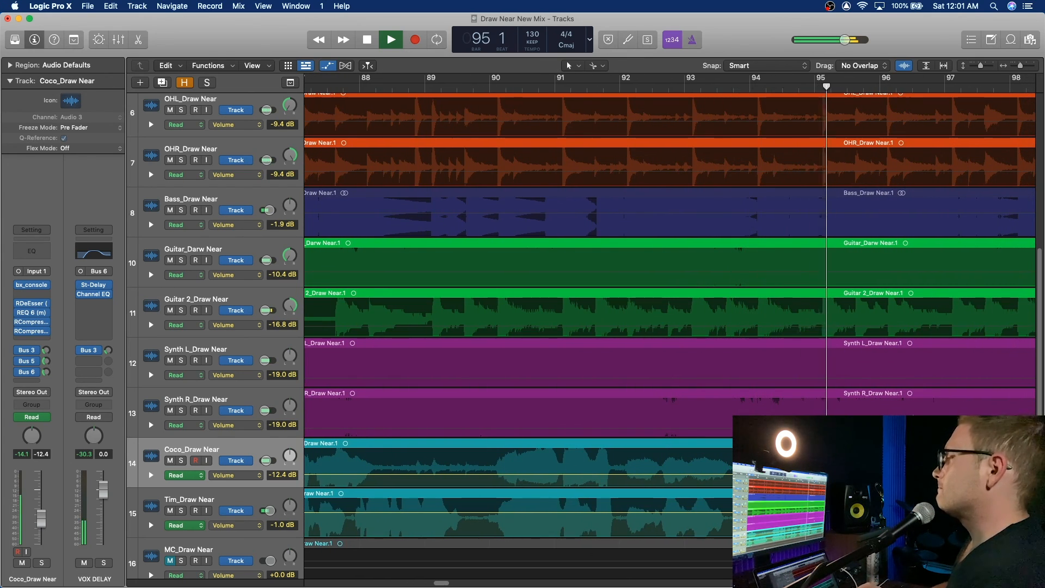
- Listen on to about bar 112 while reviewing the full arrangement, and hide the track automation
scroll(668, 310, "left", 5)
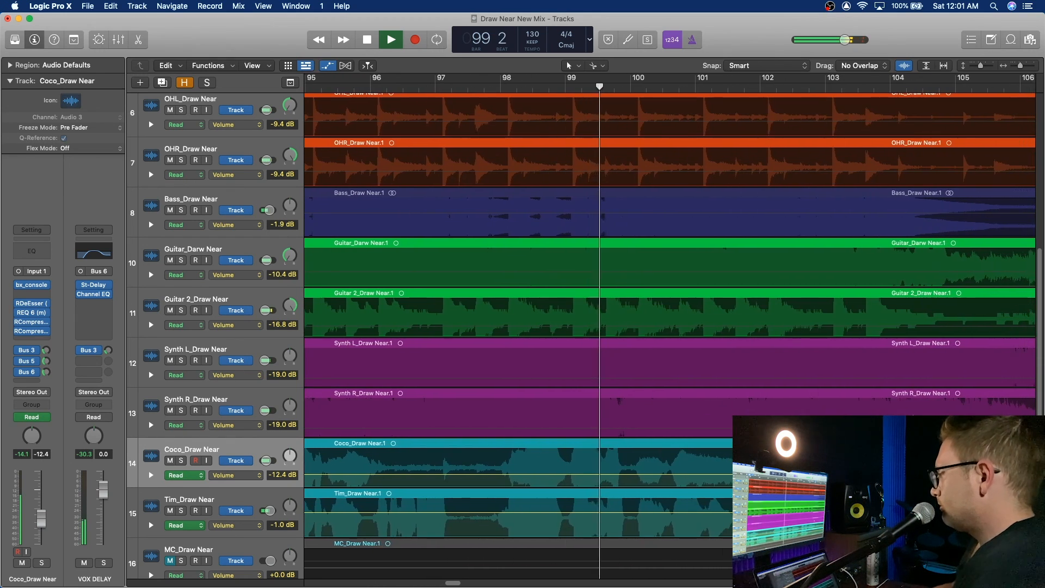
scroll(670, 310, "right", 10)
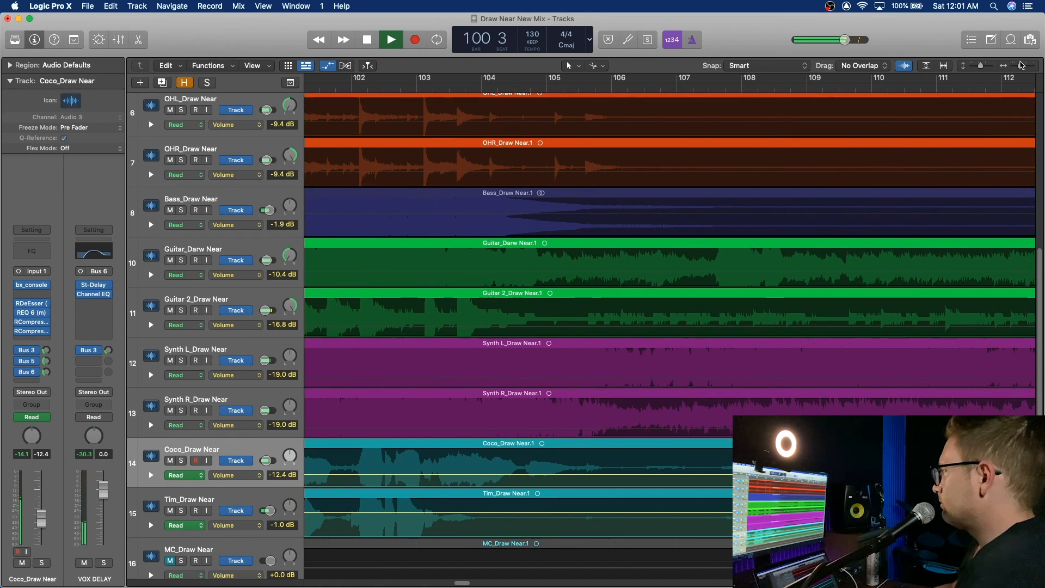
left_click_drag(1021, 66, 1004, 61)
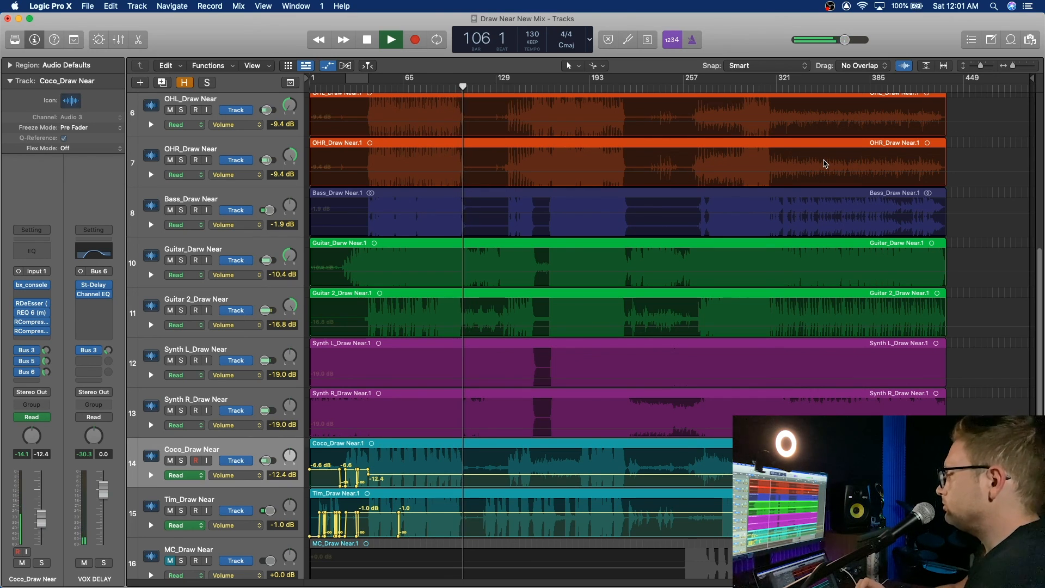
scroll(779, 389, "down", 3)
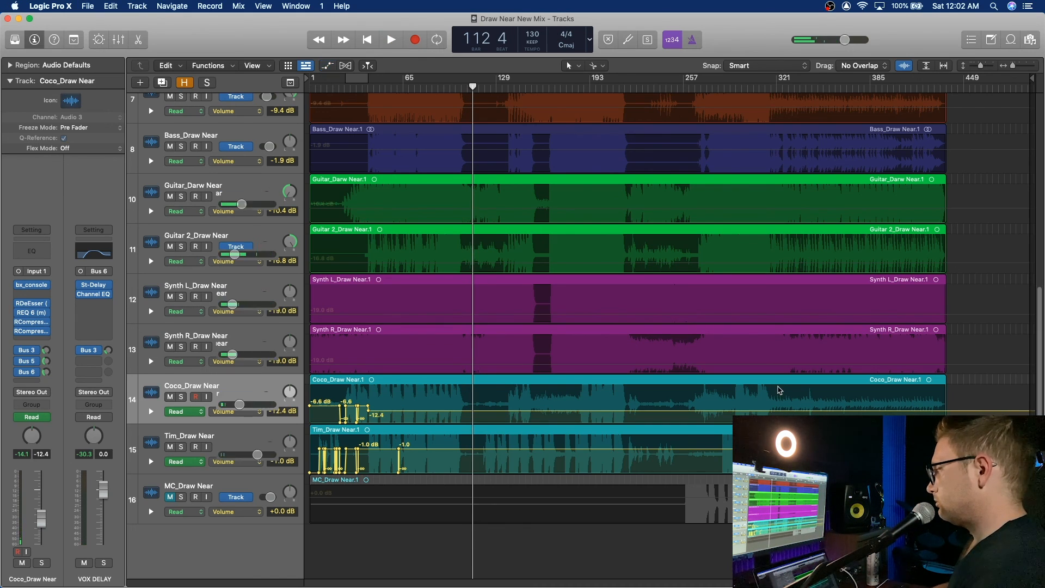
key("a")
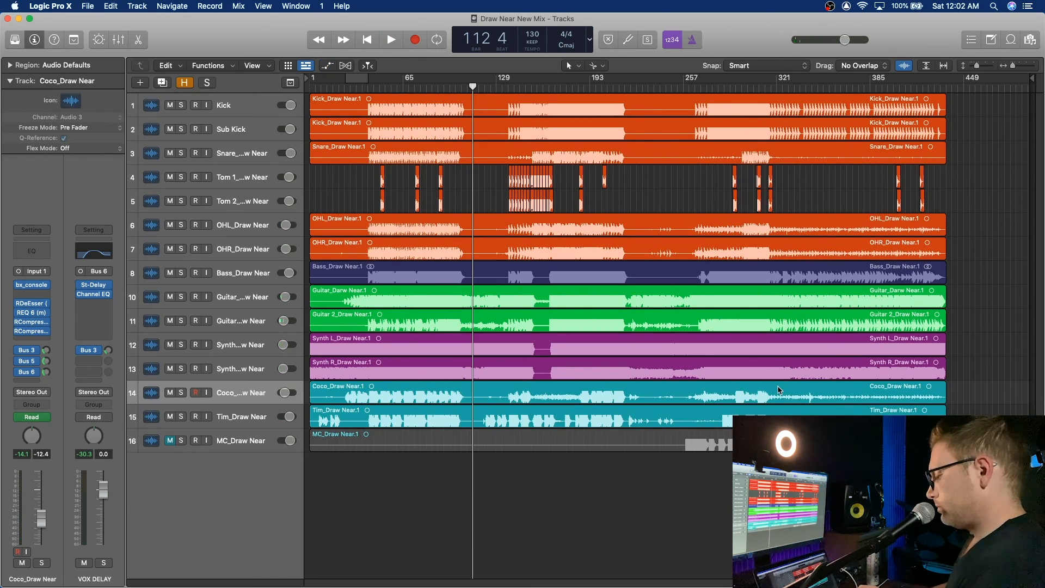